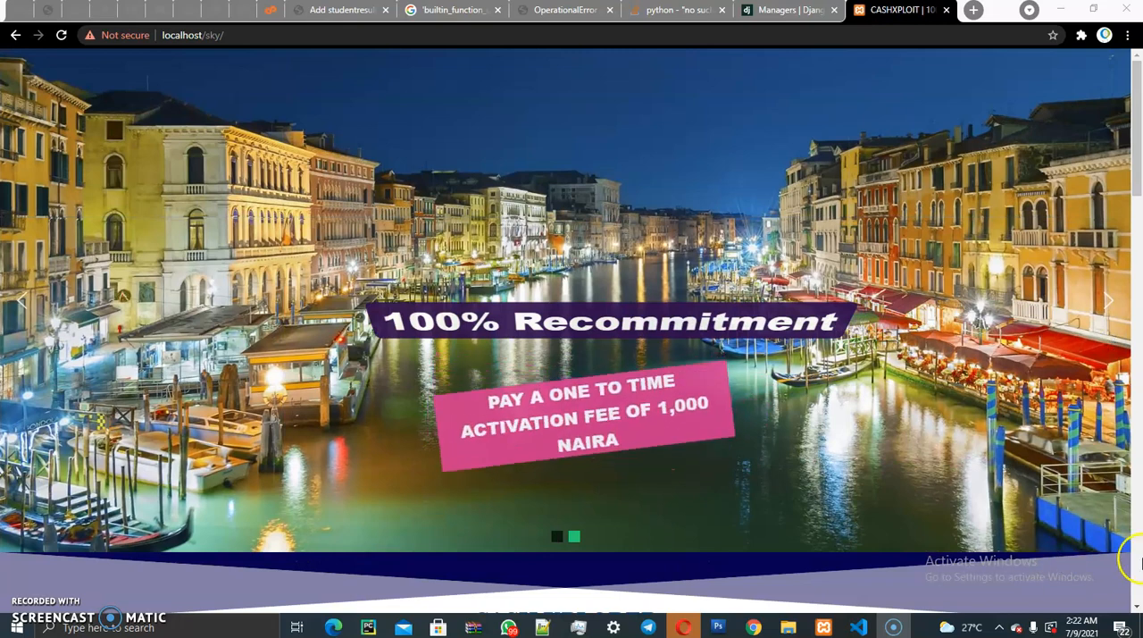
- Review the local sky project folder in File Explorer and its website at localhost/sky in Chrome, including the How It Works section
left_click(790, 628)
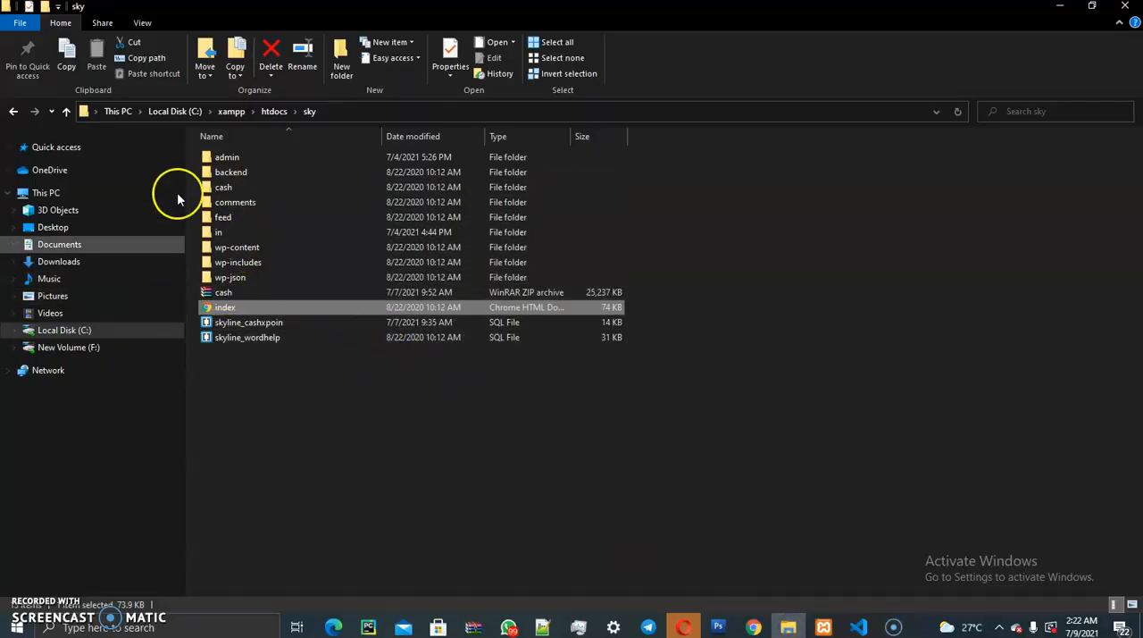
left_click(754, 628)
left_click_drag(1137, 126, 1139, 416)
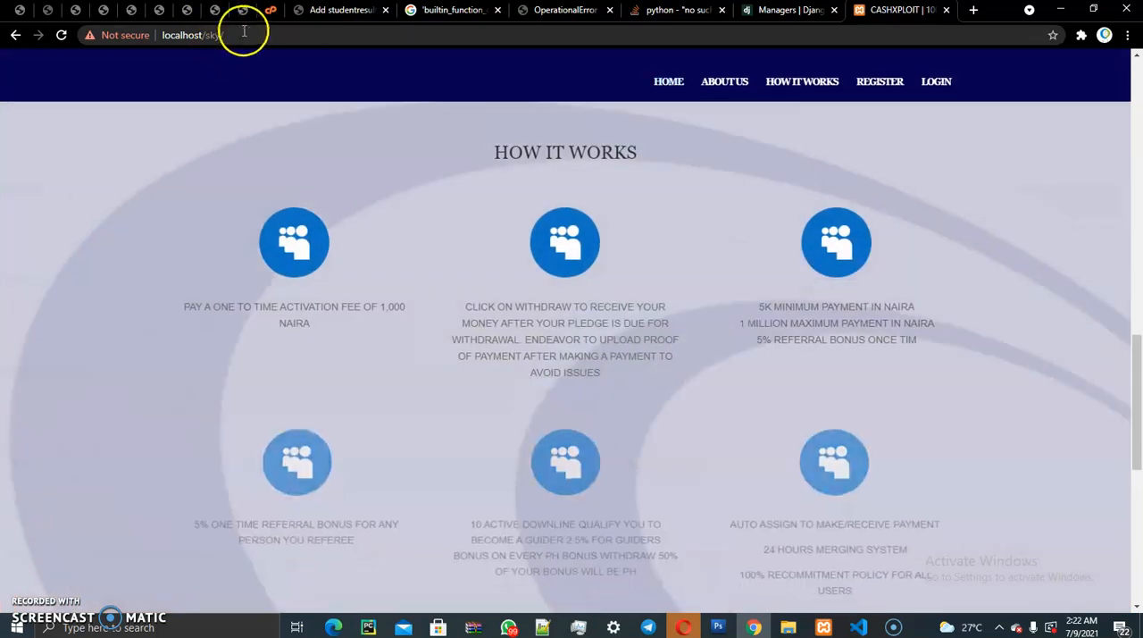
left_click_drag(245, 30, 172, 33)
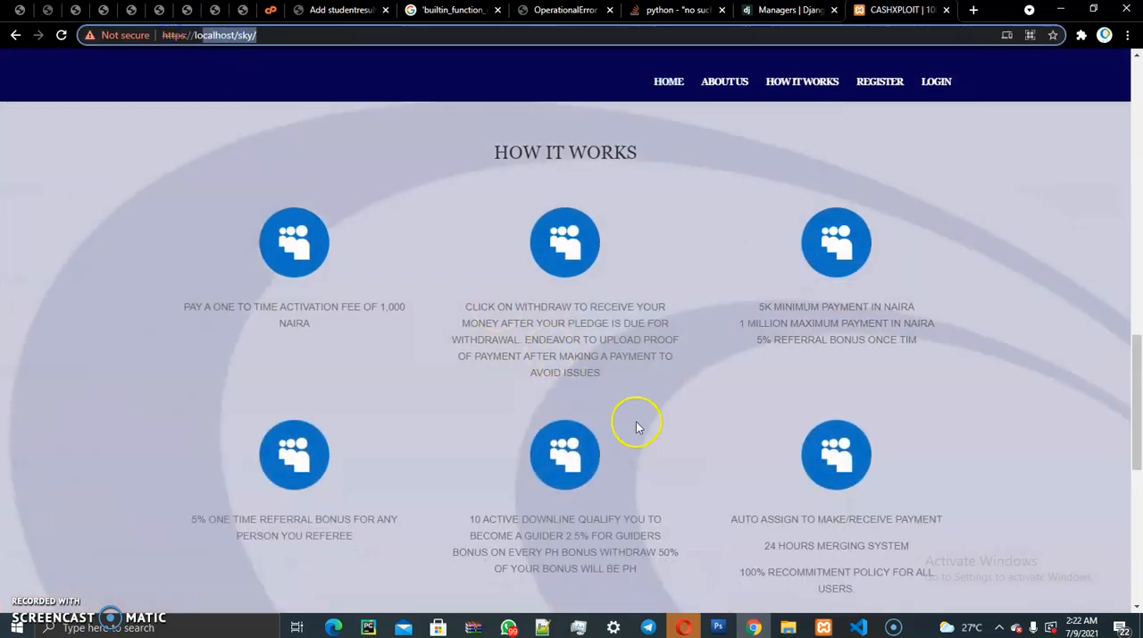
left_click(788, 627)
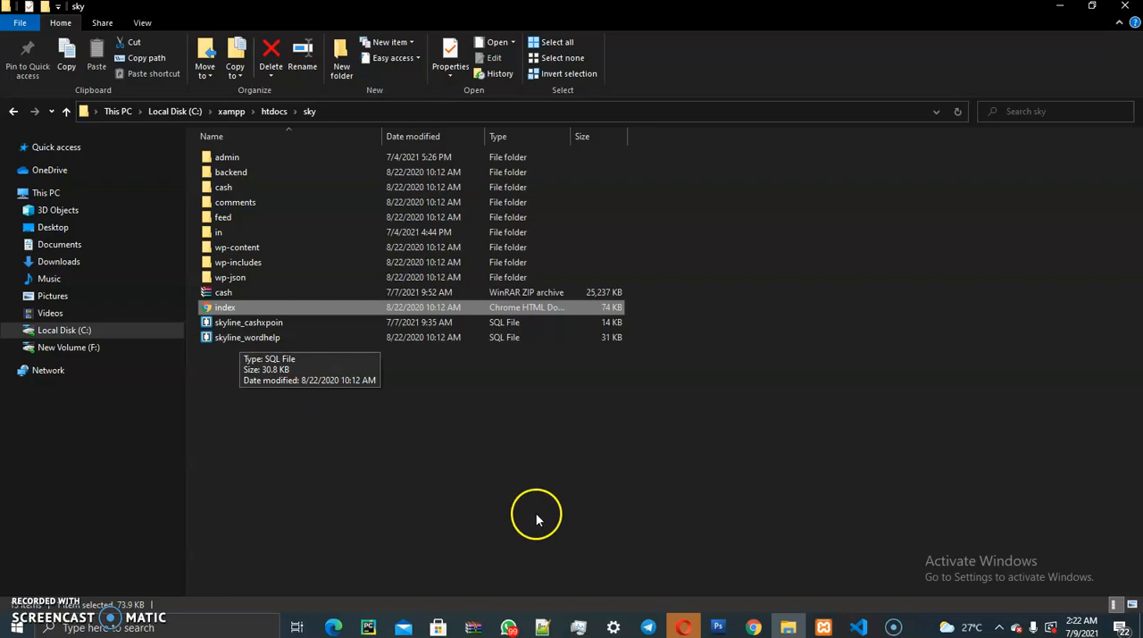
left_click(753, 626)
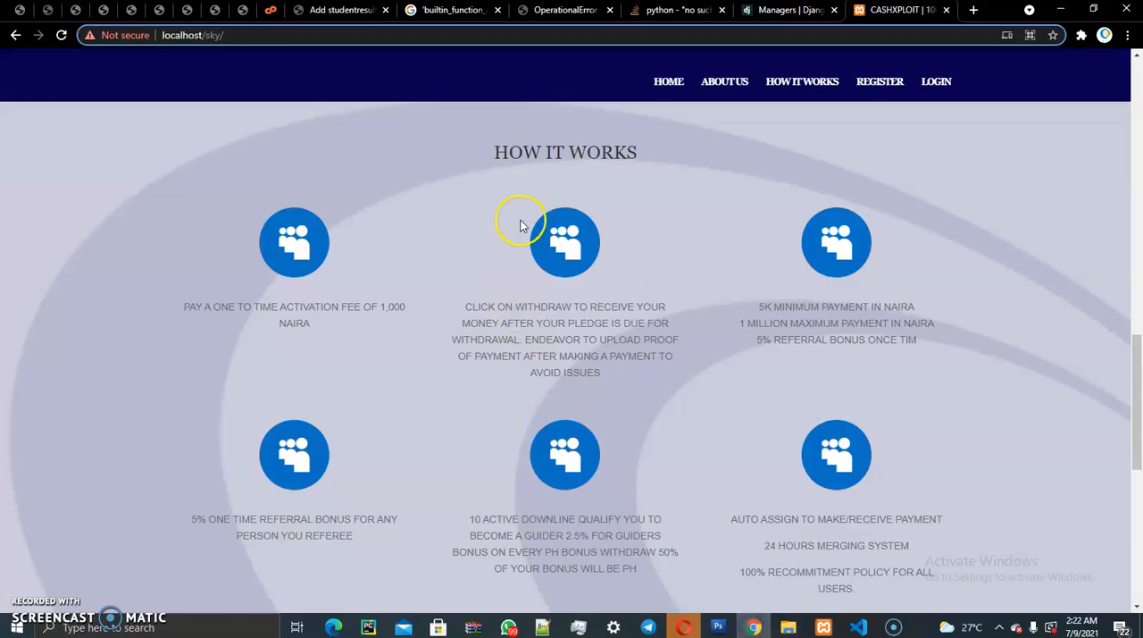
- Switch to the cPanel page, launch its File Manager and open the public_html folder
left_click(268, 10)
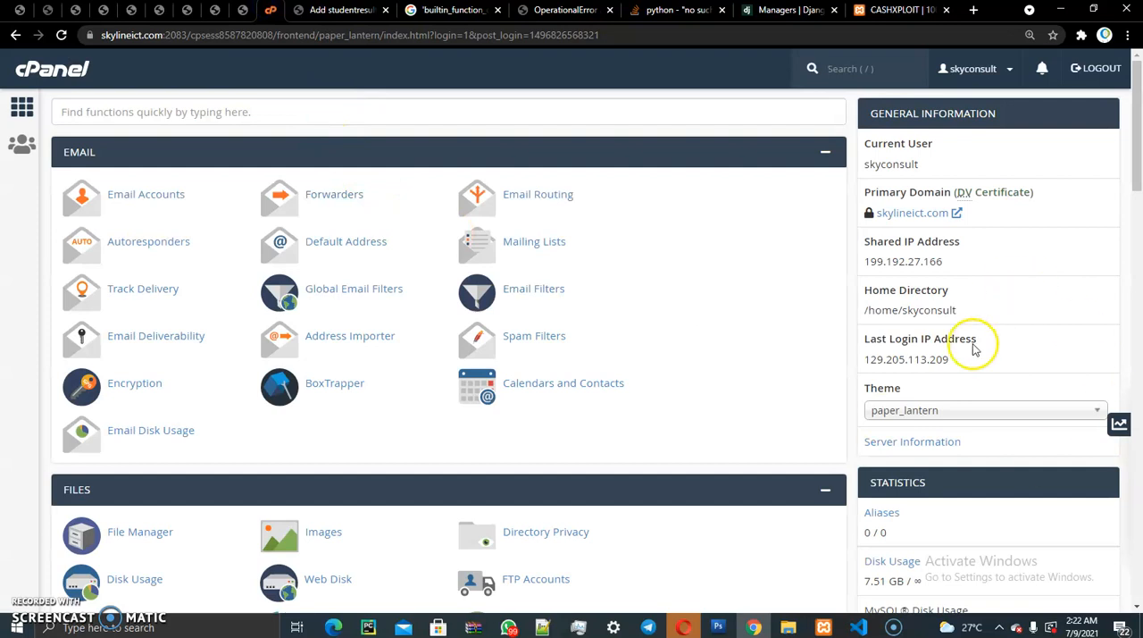
key("/")
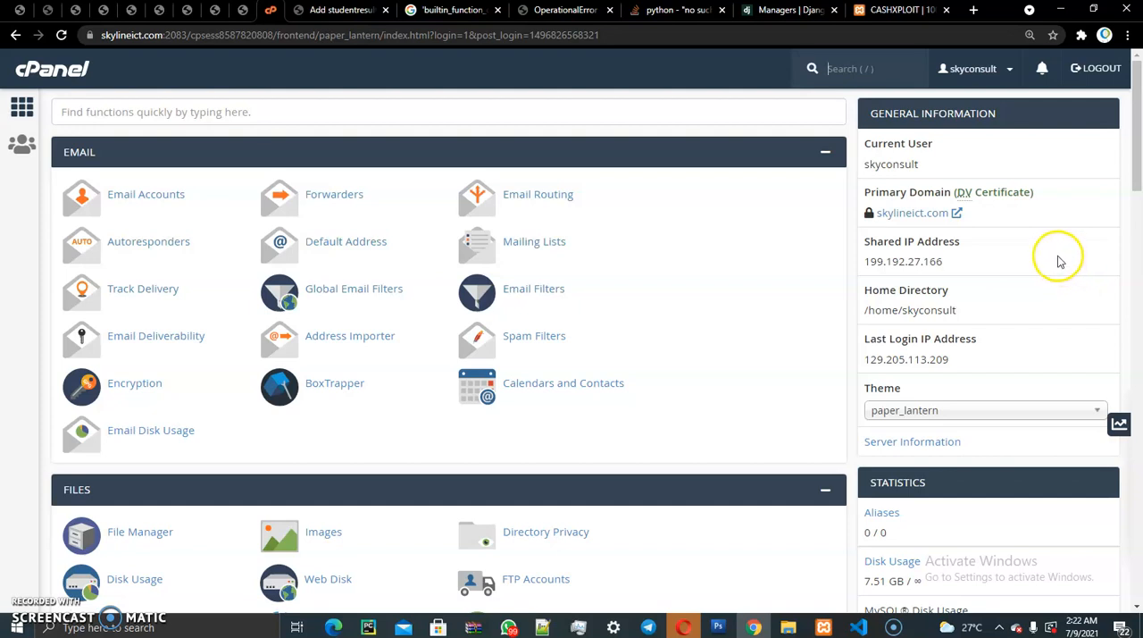
left_click_drag(1134, 148, 1137, 180)
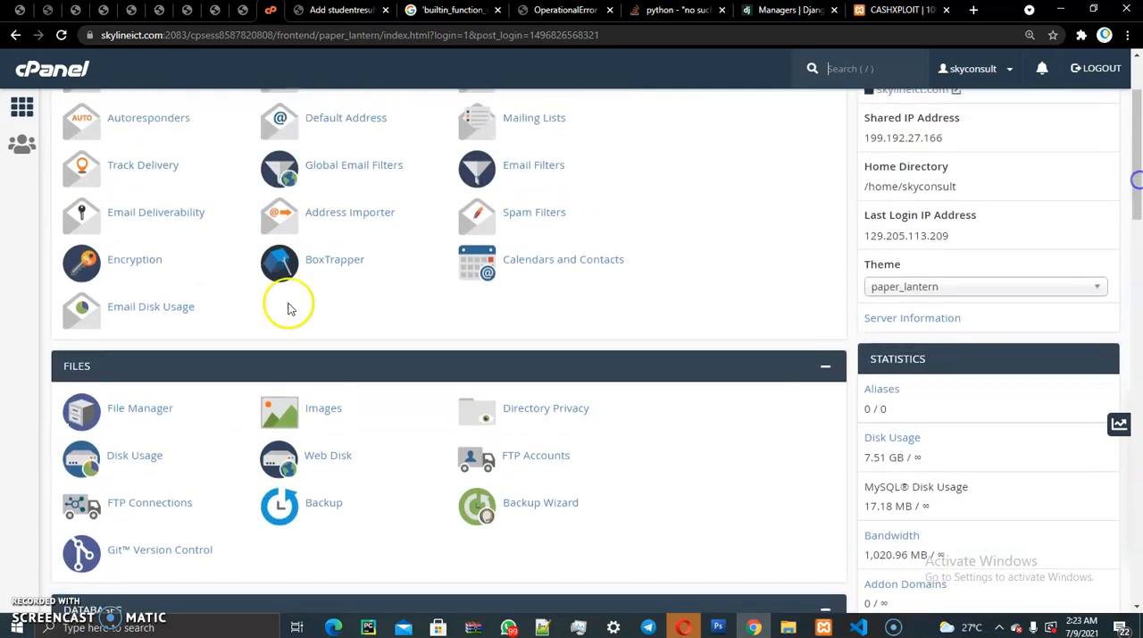
left_click(139, 413)
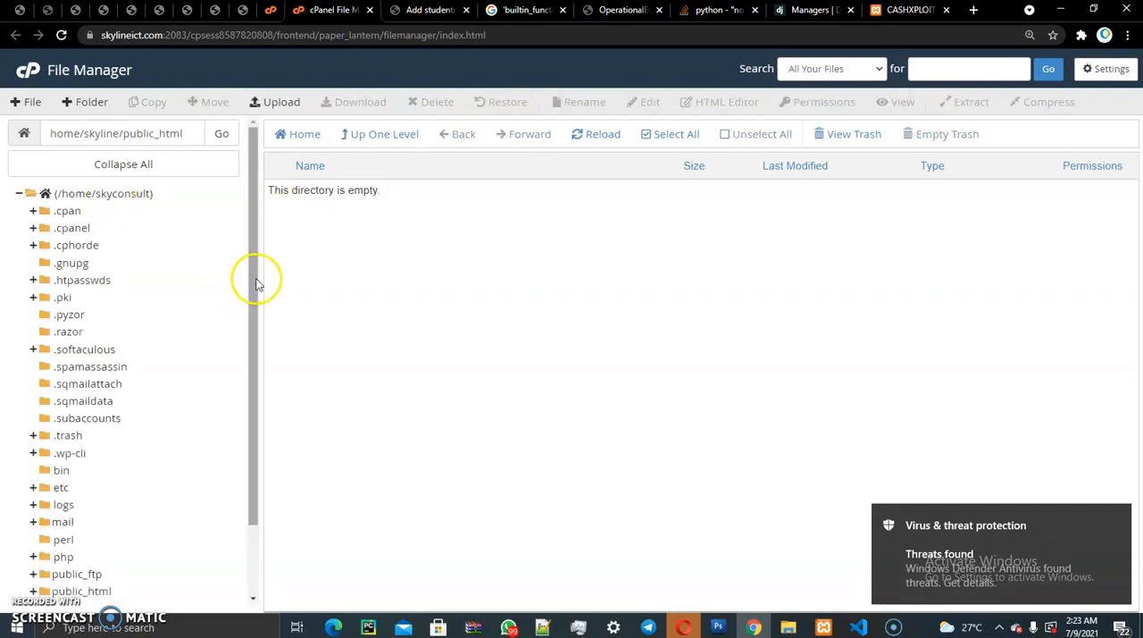
left_click_drag(257, 284, 240, 442)
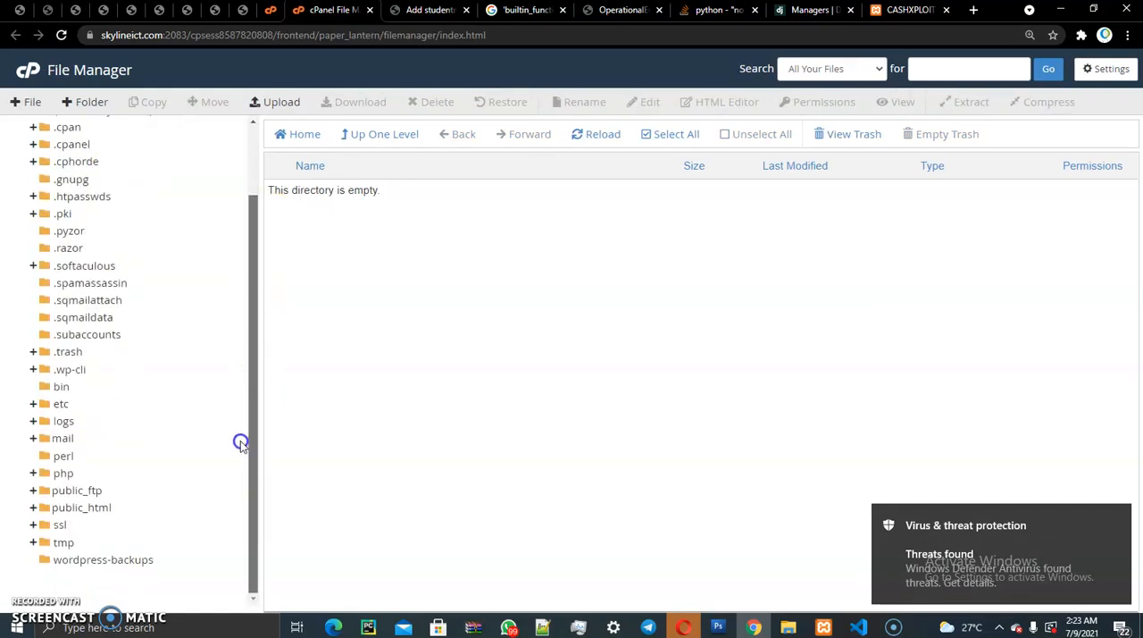
left_click(57, 511)
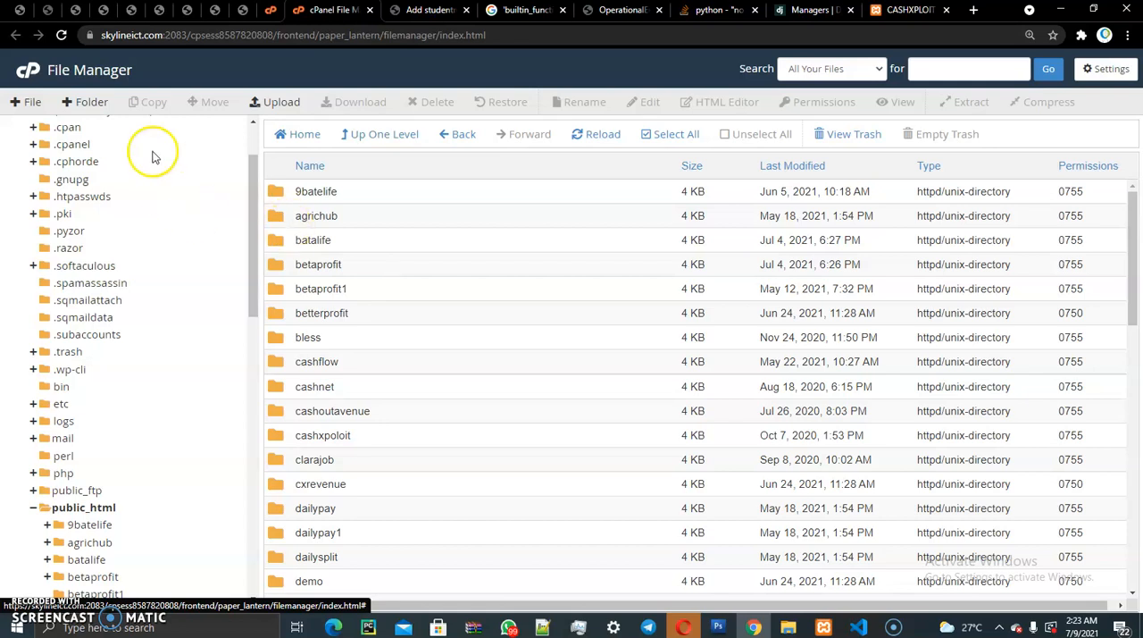
- Create a new folder named skylinescript in /public_html, copying the name before creating it
left_click(78, 102)
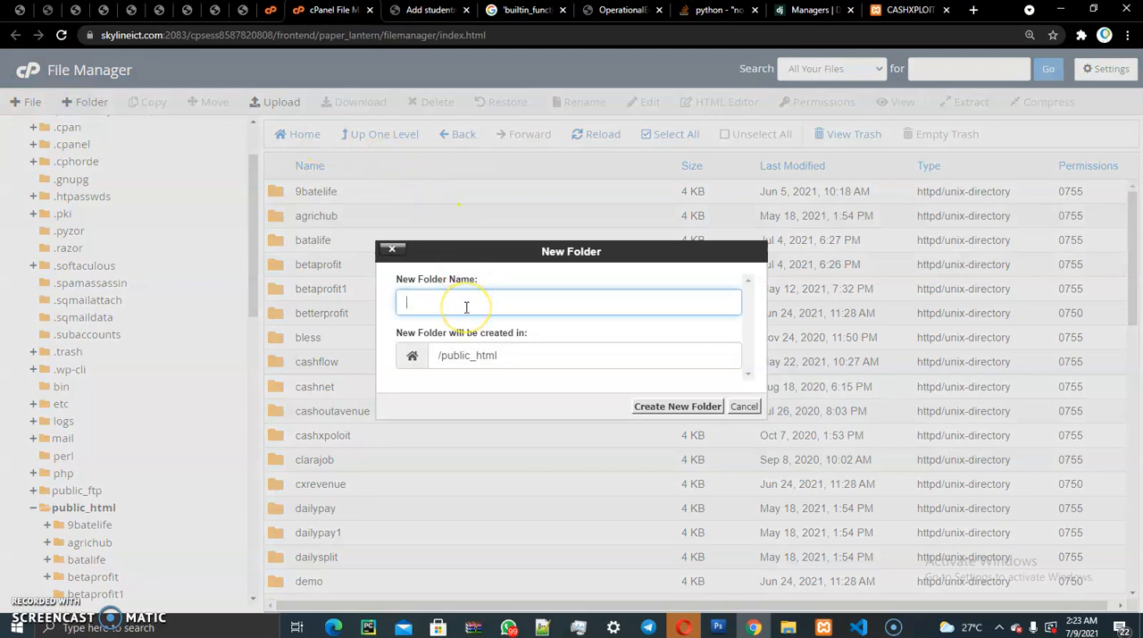
type("s")
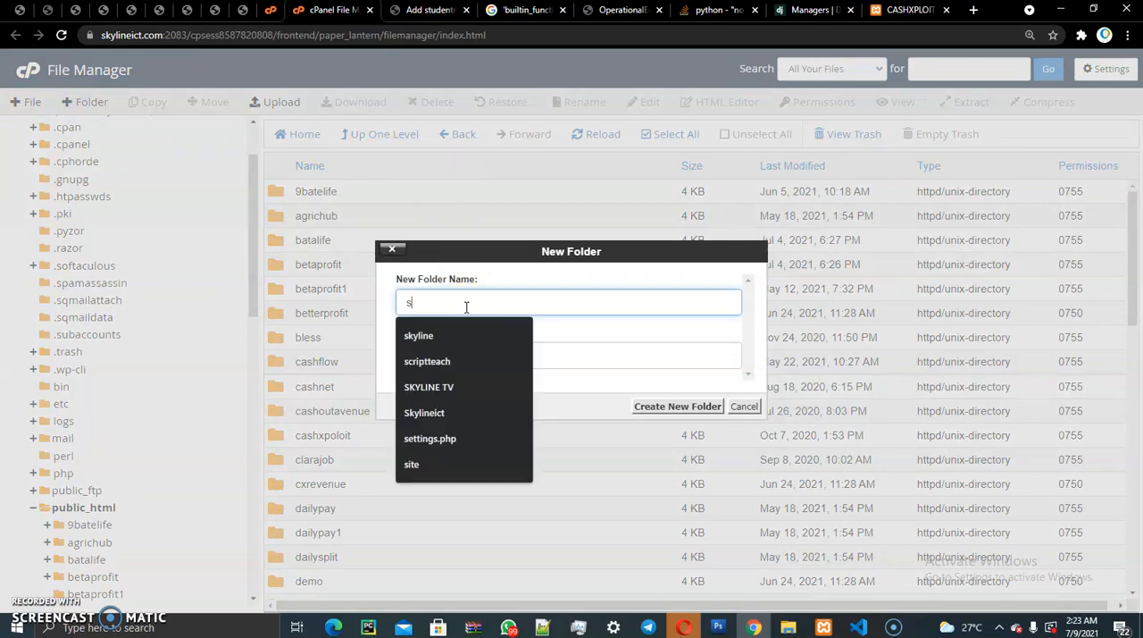
type("kylinescr")
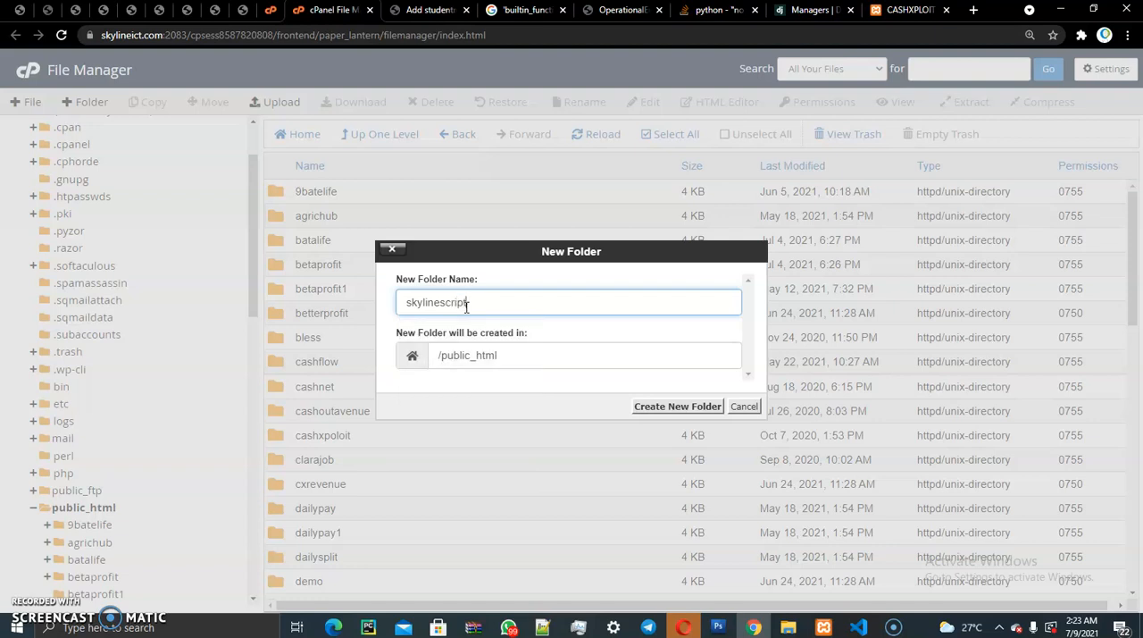
type("ipt")
left_click_drag(492, 302, 420, 297)
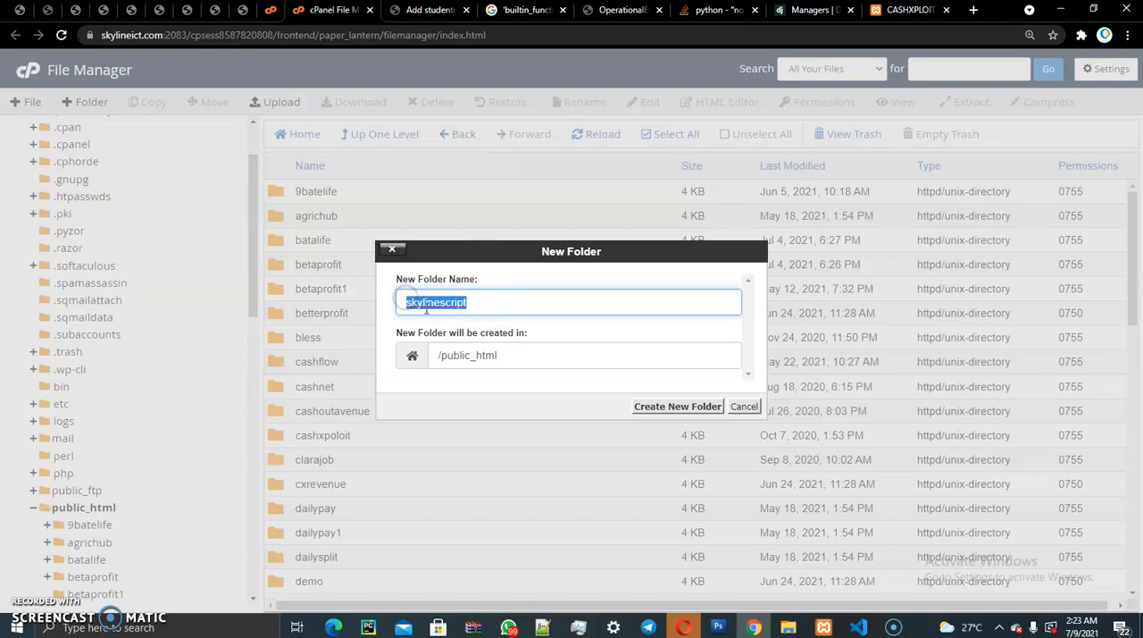
right_click(438, 302)
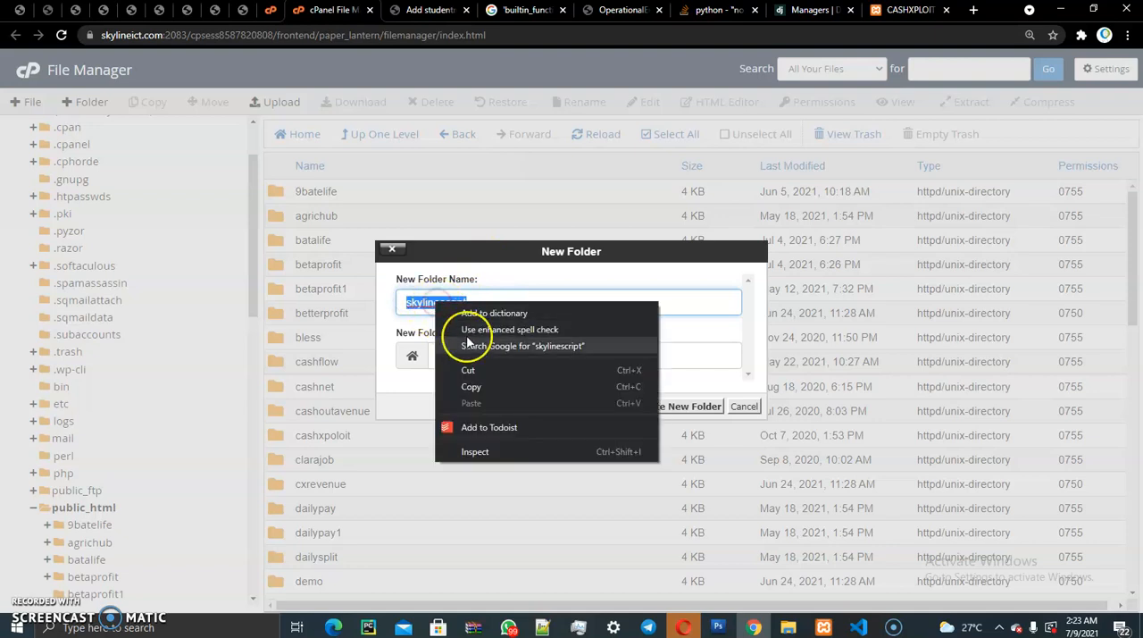
left_click(500, 387)
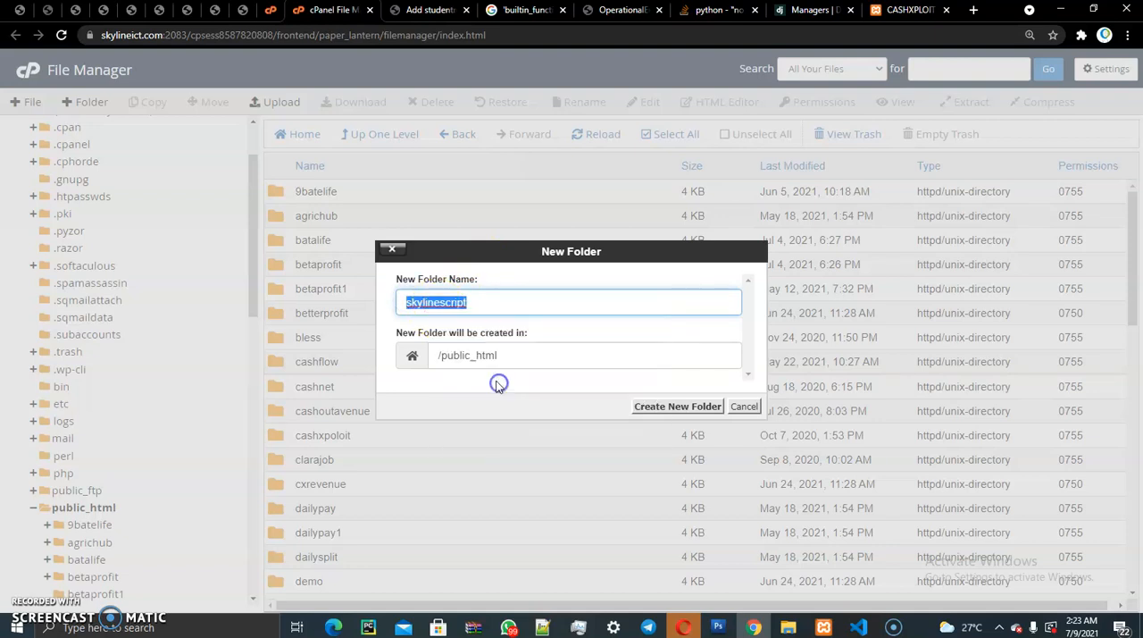
left_click(665, 409)
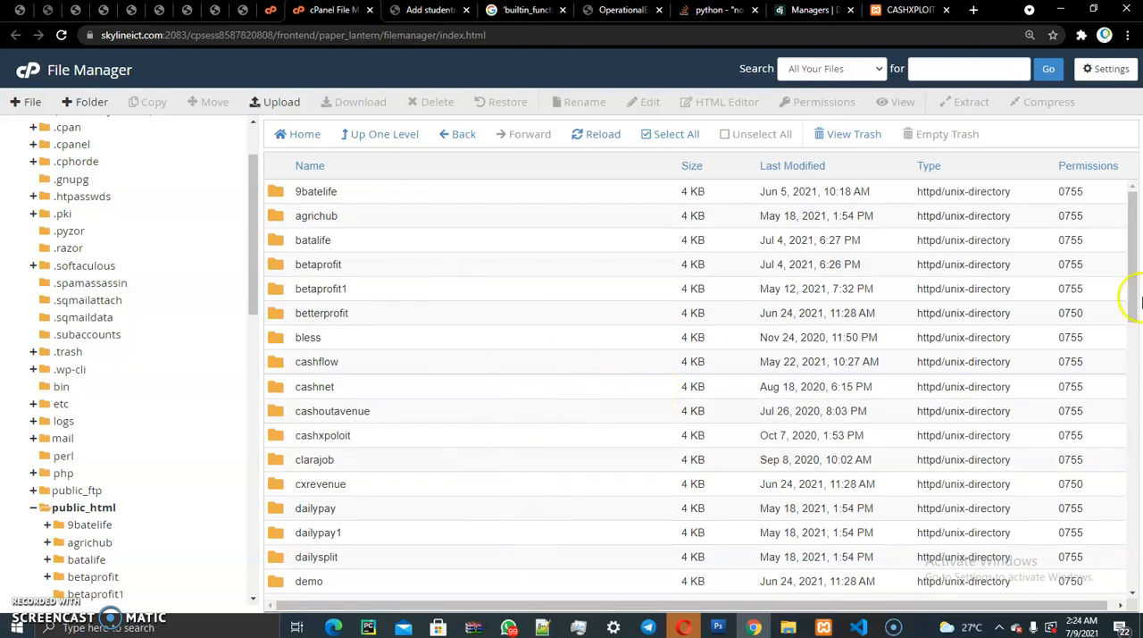
- Open the skylinescript folder in public_html and copy its name from the current directory path
left_click_drag(1135, 217, 1136, 457)
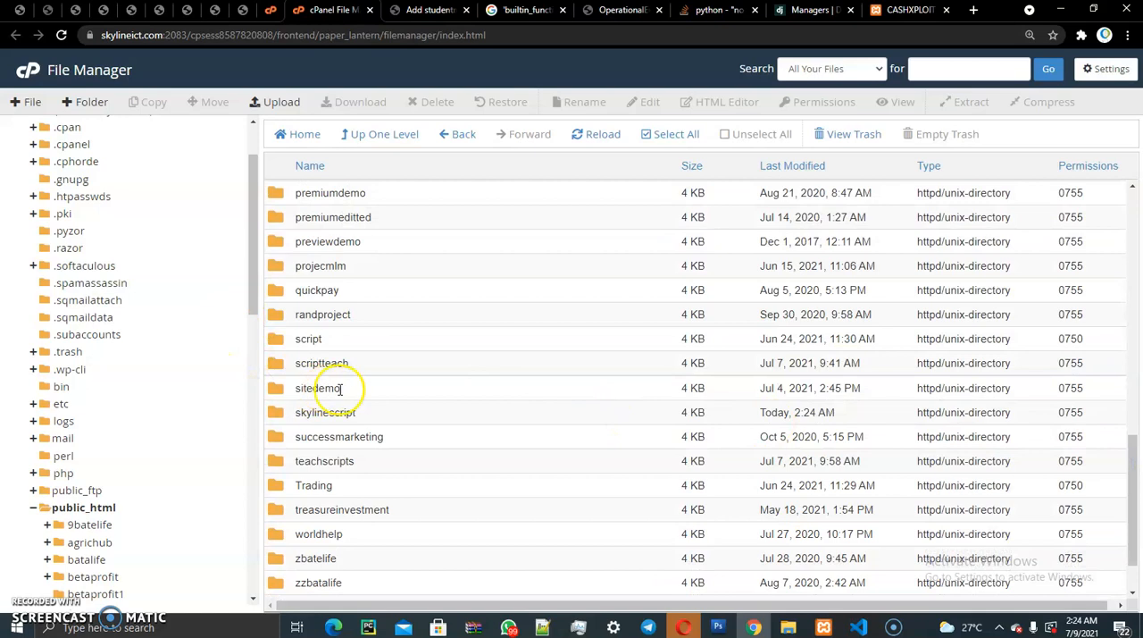
double_click(277, 416)
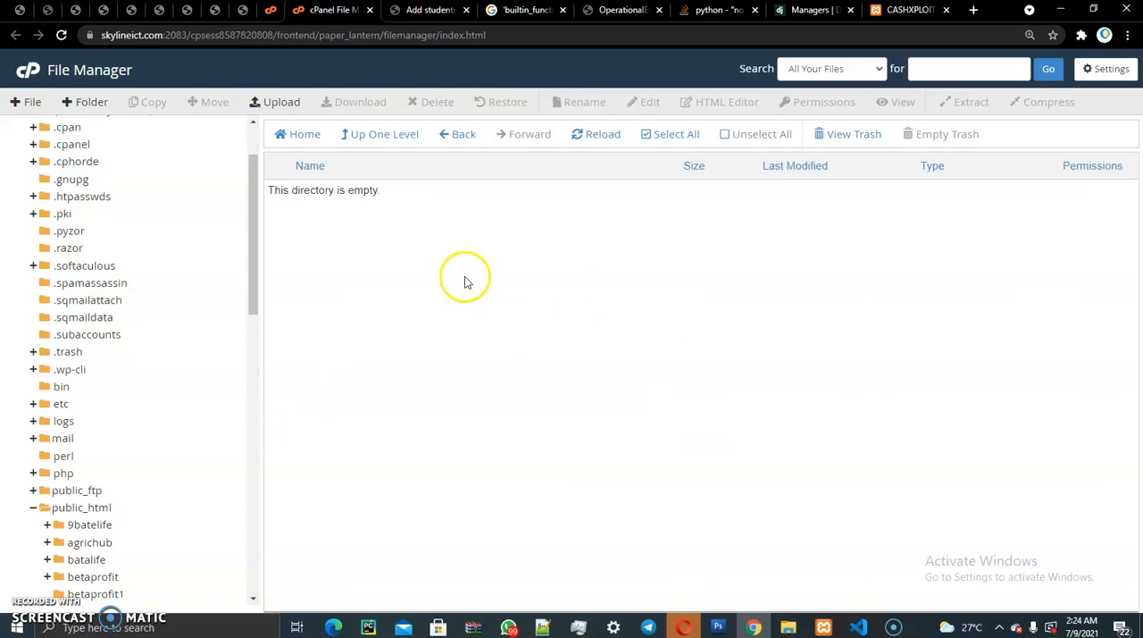
left_click_drag(256, 184, 259, 144)
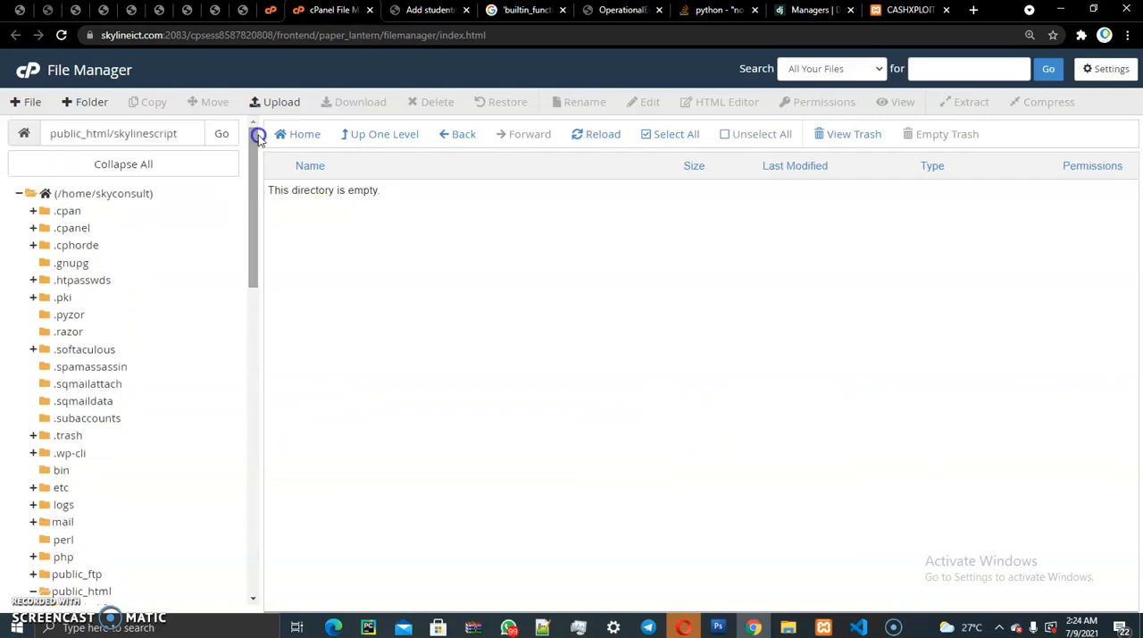
left_click_drag(113, 134, 128, 133)
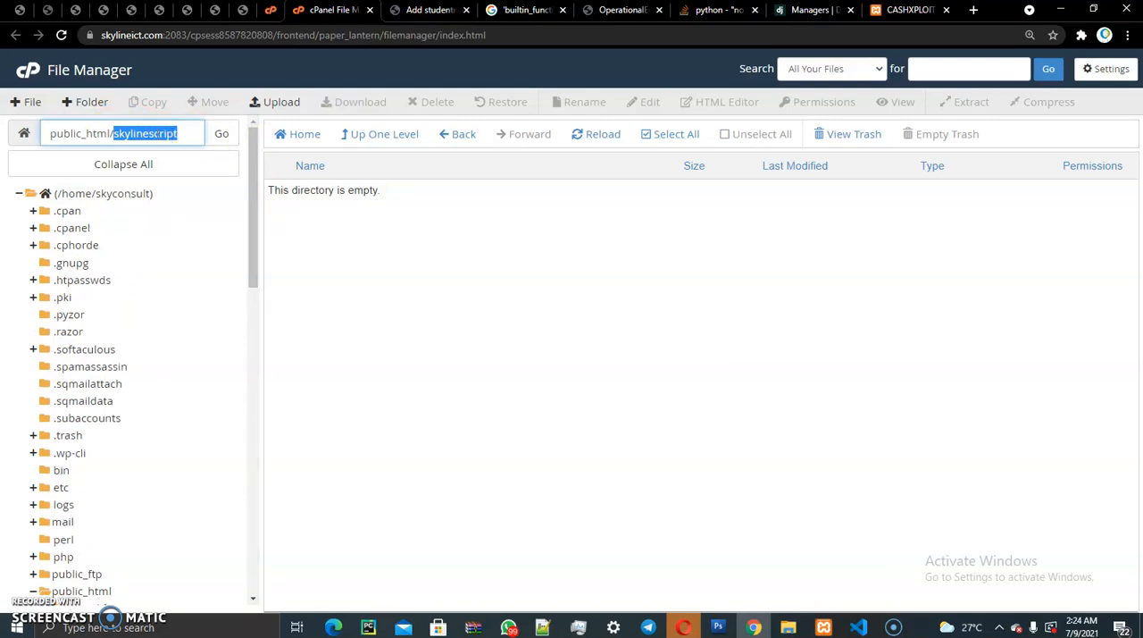
right_click(158, 134)
left_click(193, 189)
- Load skylineict.com in the browser tab that shows the localhost CASHXPLOIT site
left_click(621, 11)
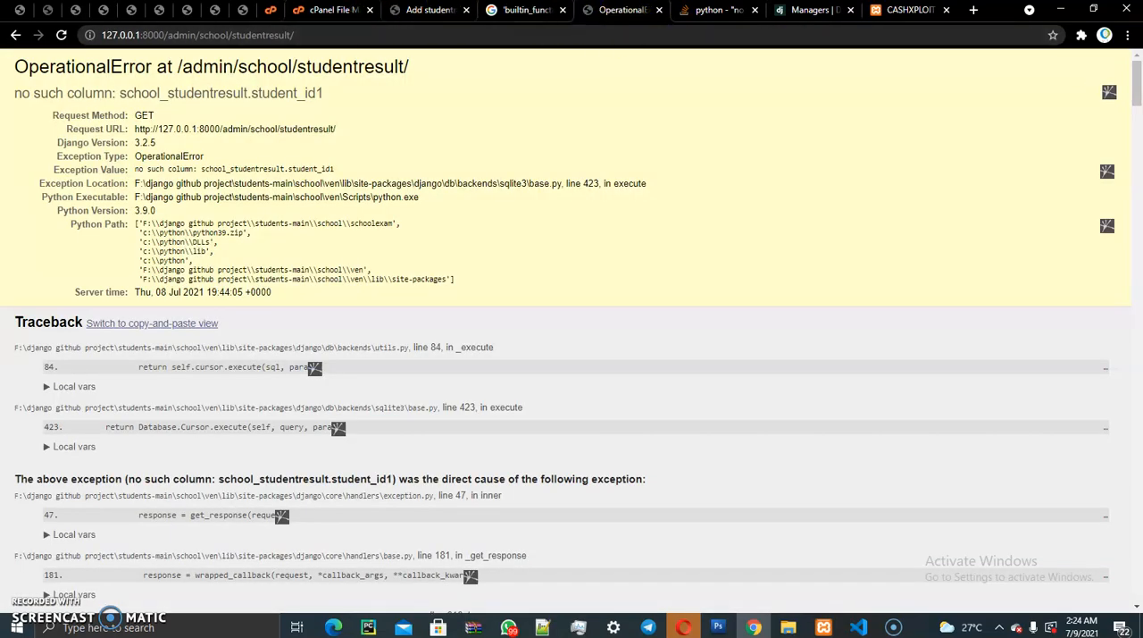
left_click(905, 10)
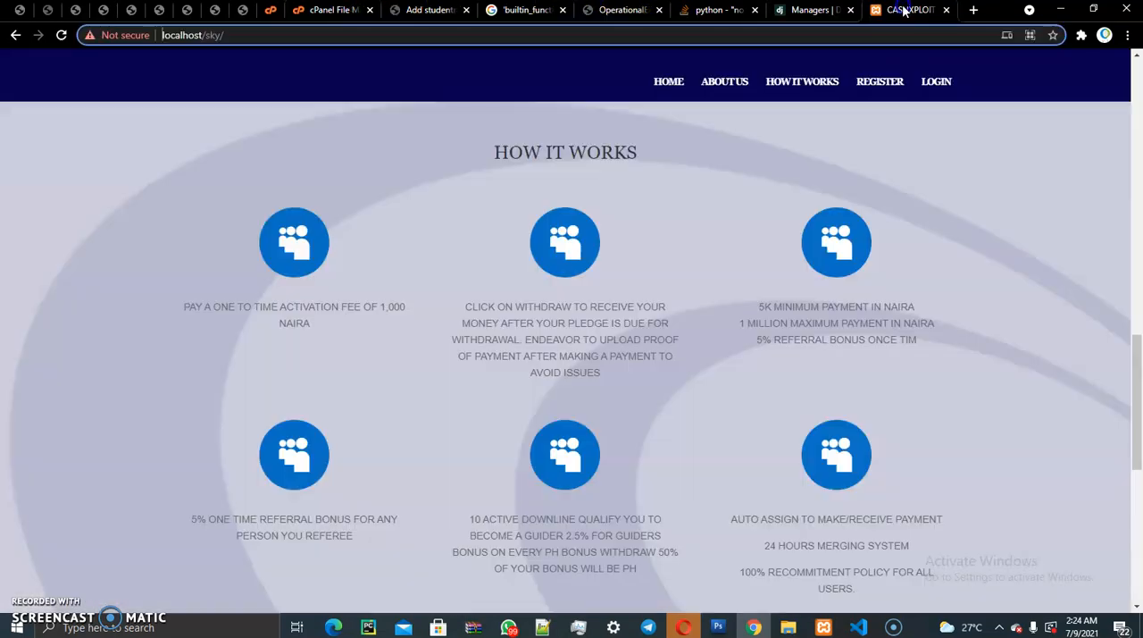
left_click(853, 36)
type("skylineict.com")
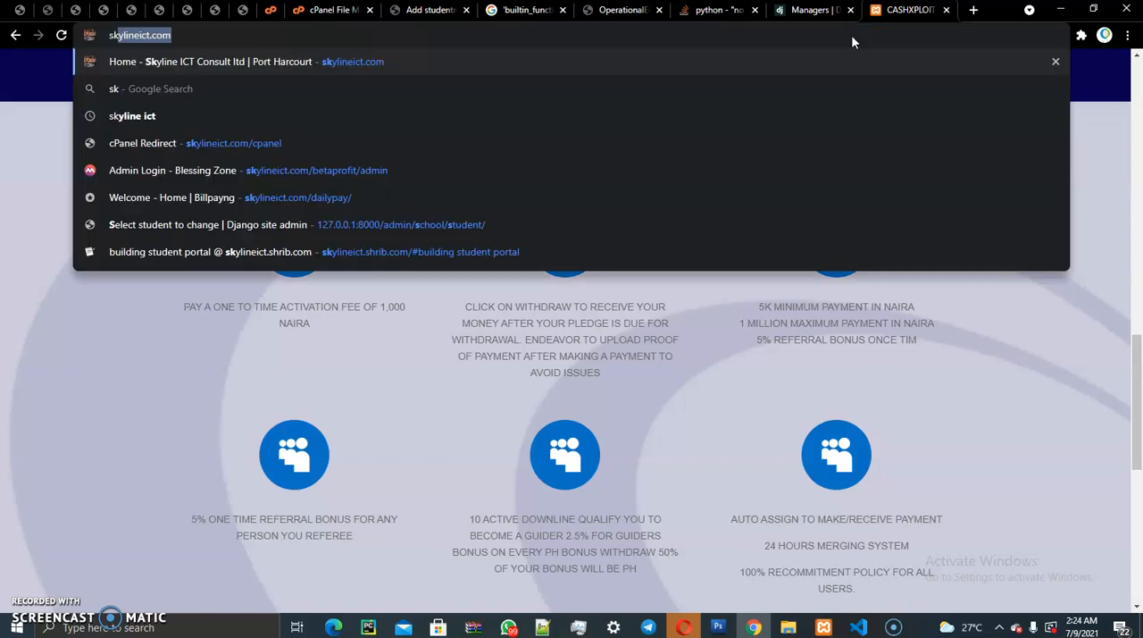
key("ctrl+s")
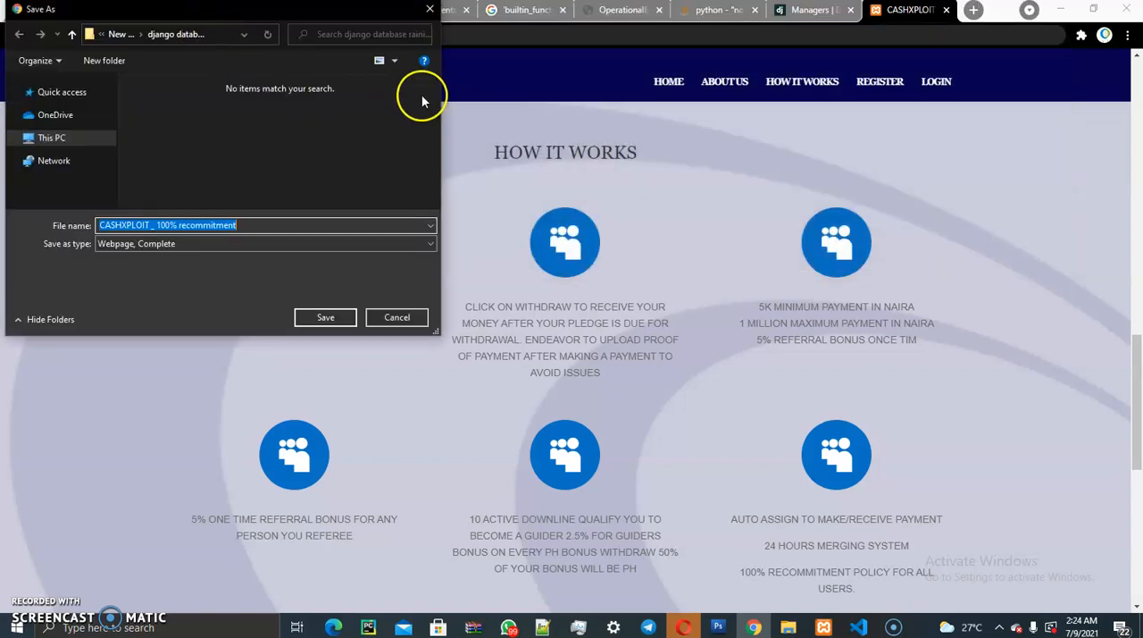
left_click(403, 318)
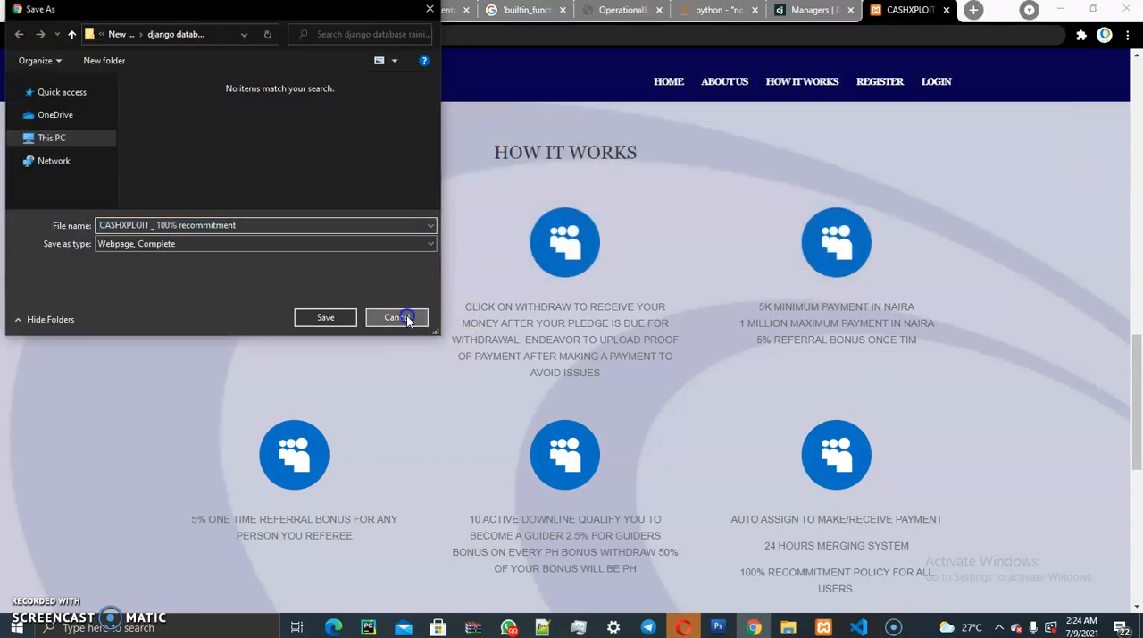
left_click(204, 36)
key("Return")
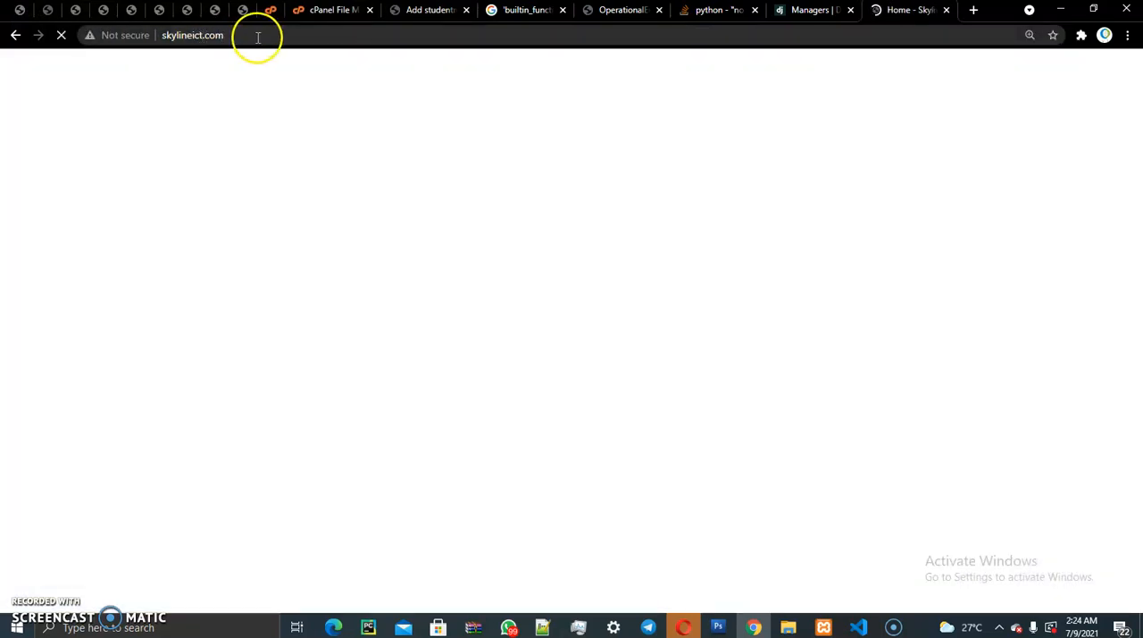
- Browse to skylineict.com/skylinescript and highlight the heading of its directory index
left_click(259, 38)
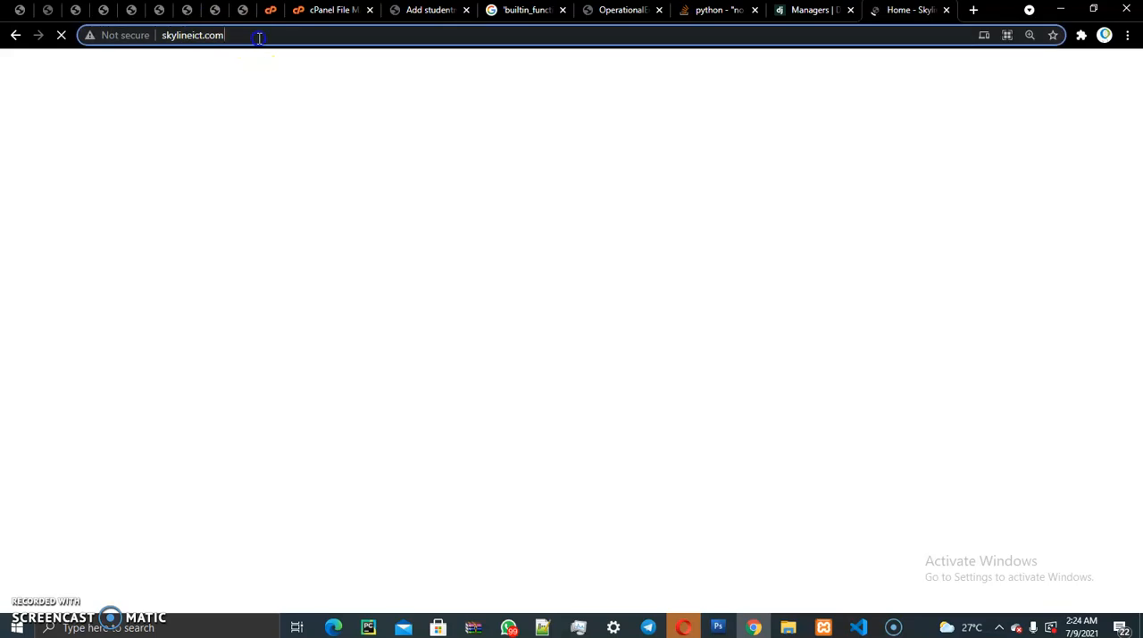
type("/")
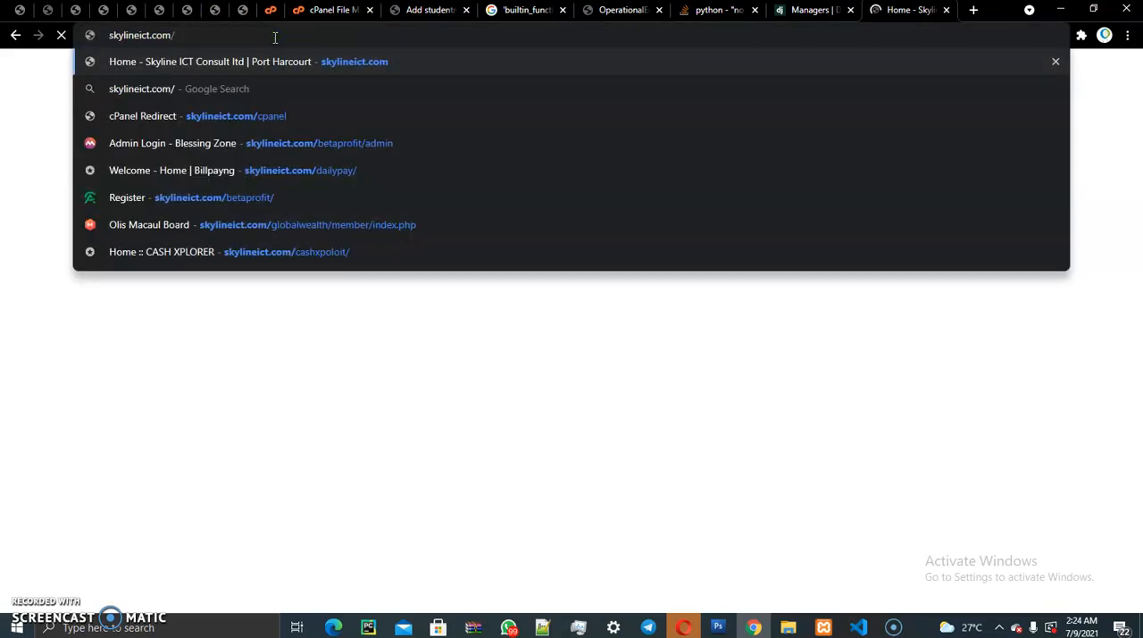
type("skylinescript")
key("Return")
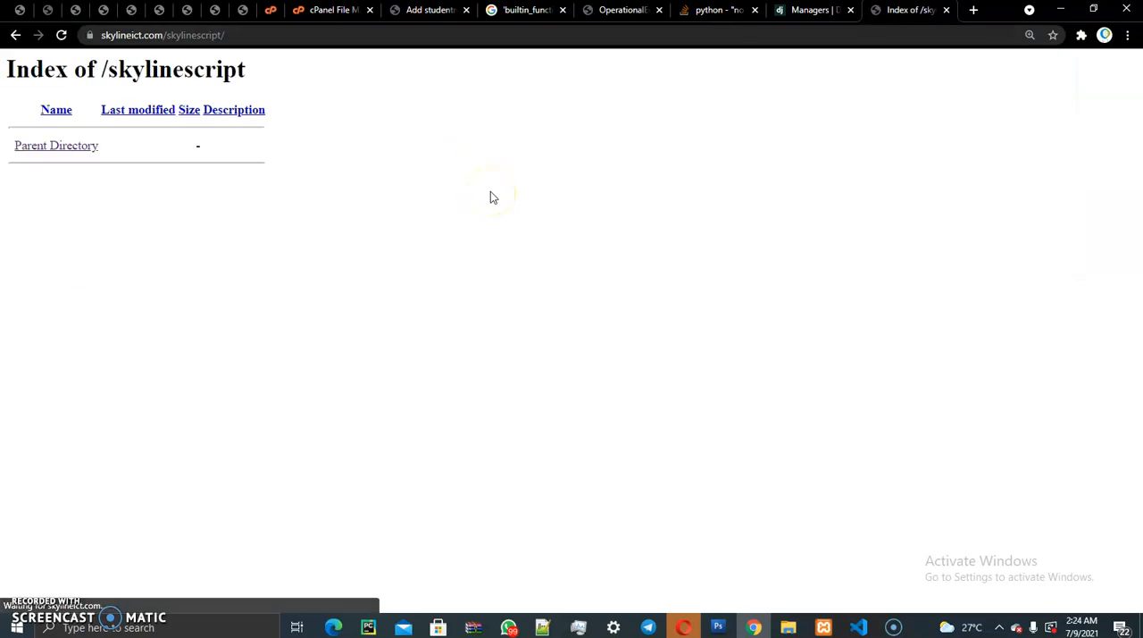
left_click_drag(5, 69, 247, 69)
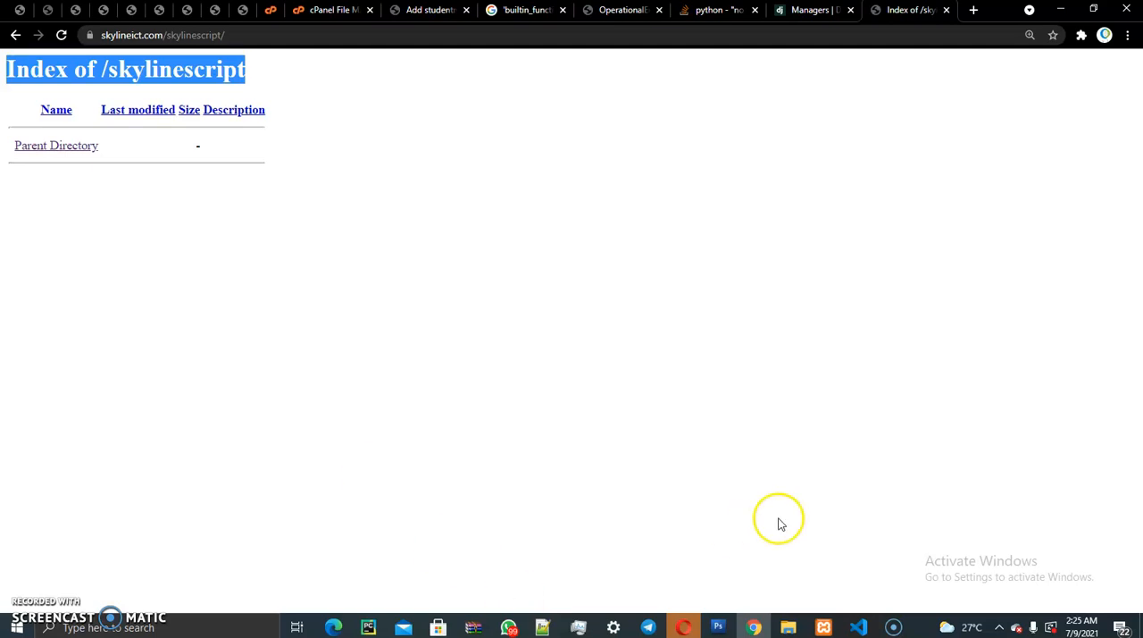
- Examine the cash archive in the local sky folder and the Send to options for all the folder's items in File Explorer
left_click(794, 627)
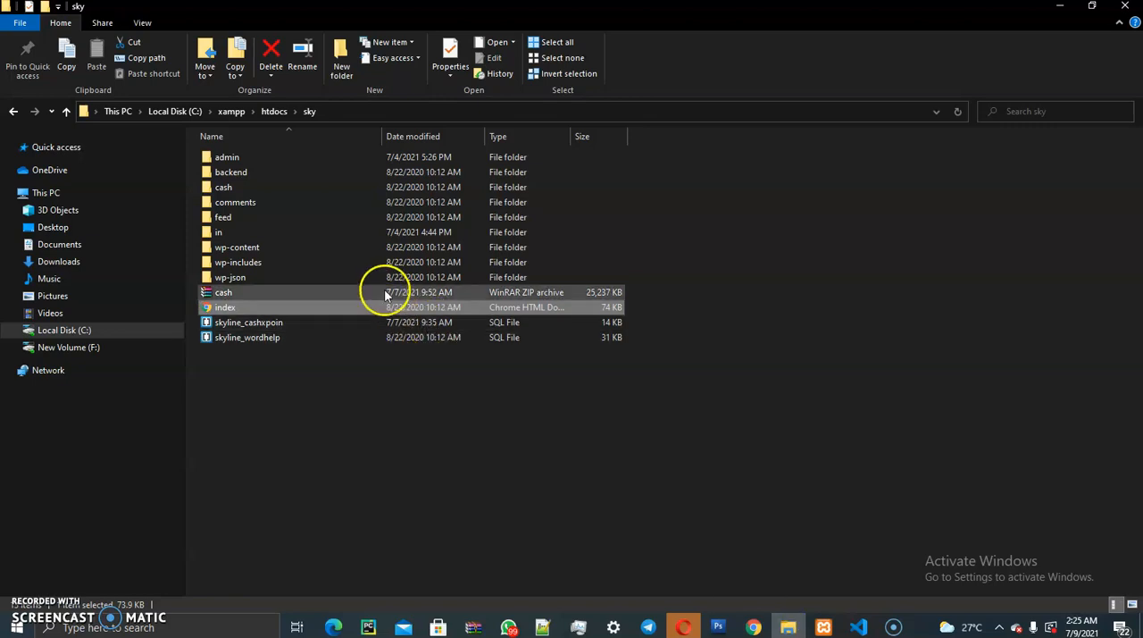
left_click(228, 294)
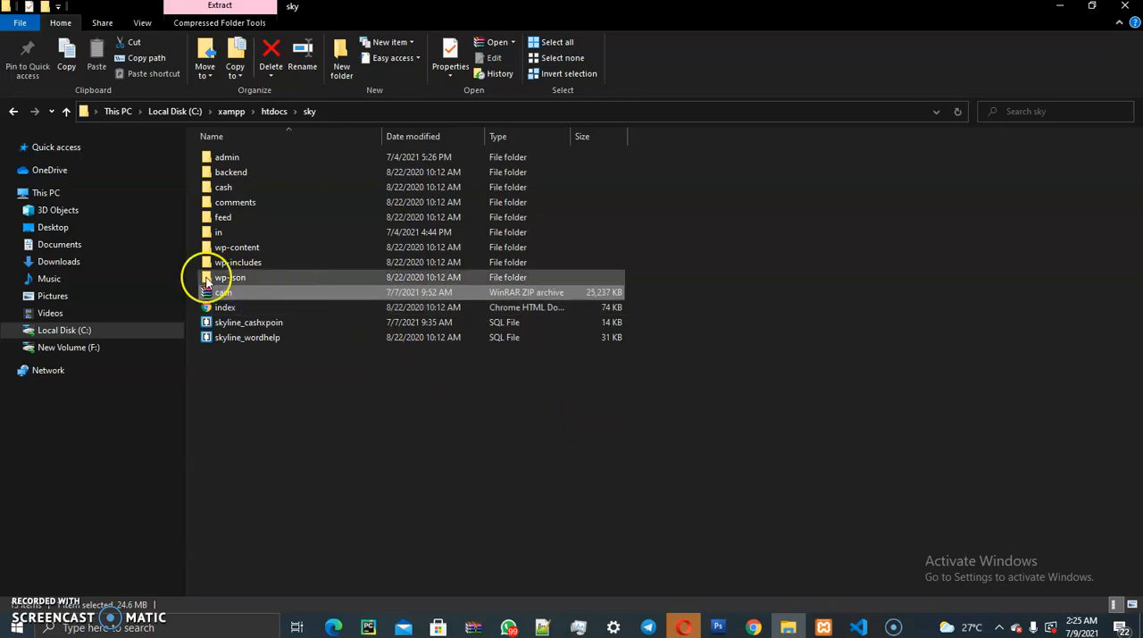
left_click_drag(738, 422, 202, 172)
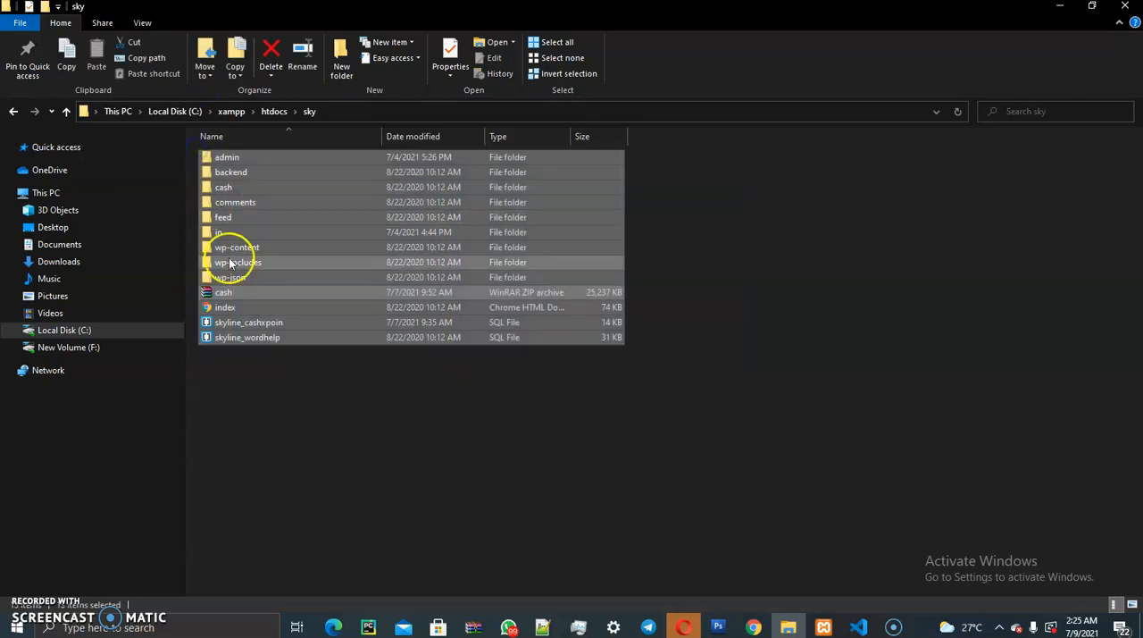
right_click(228, 259)
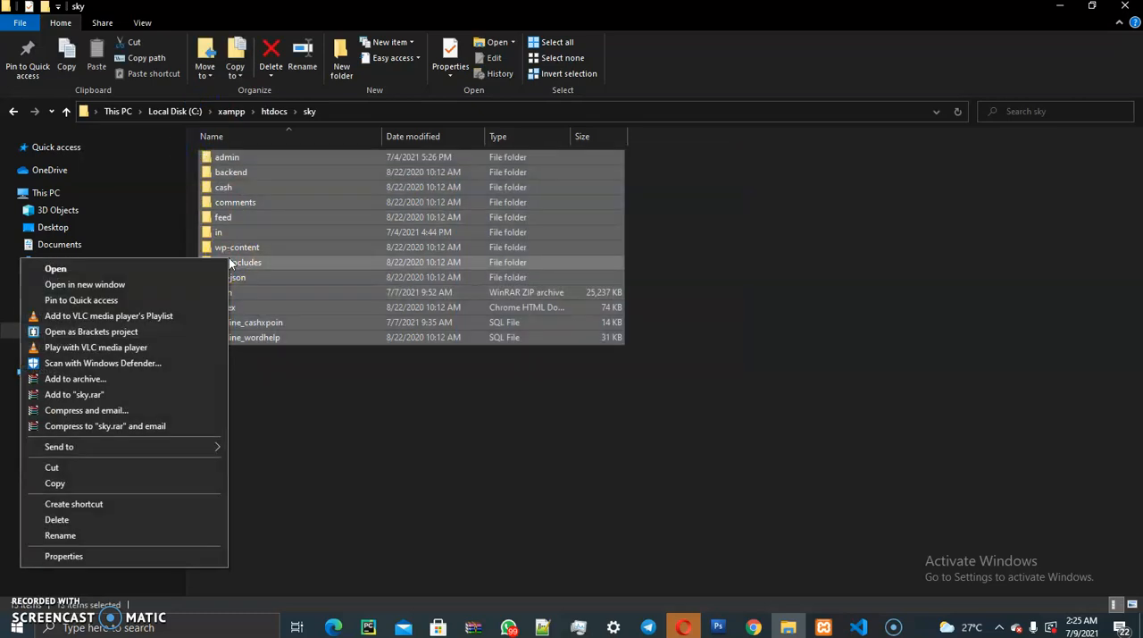
mouse_move(199, 445)
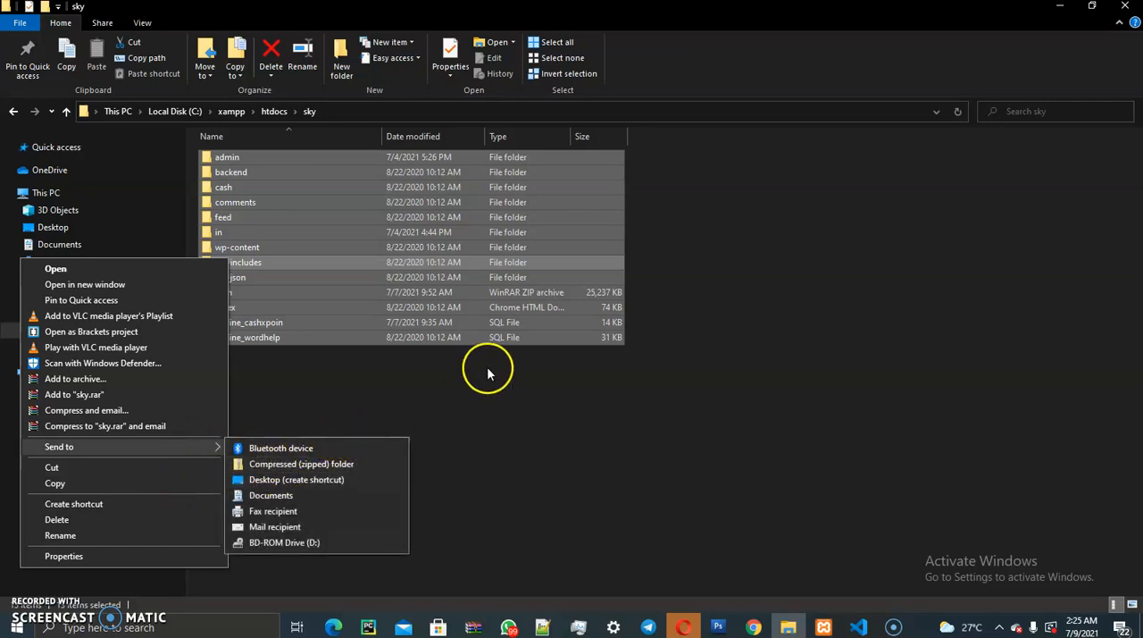
left_click(518, 413)
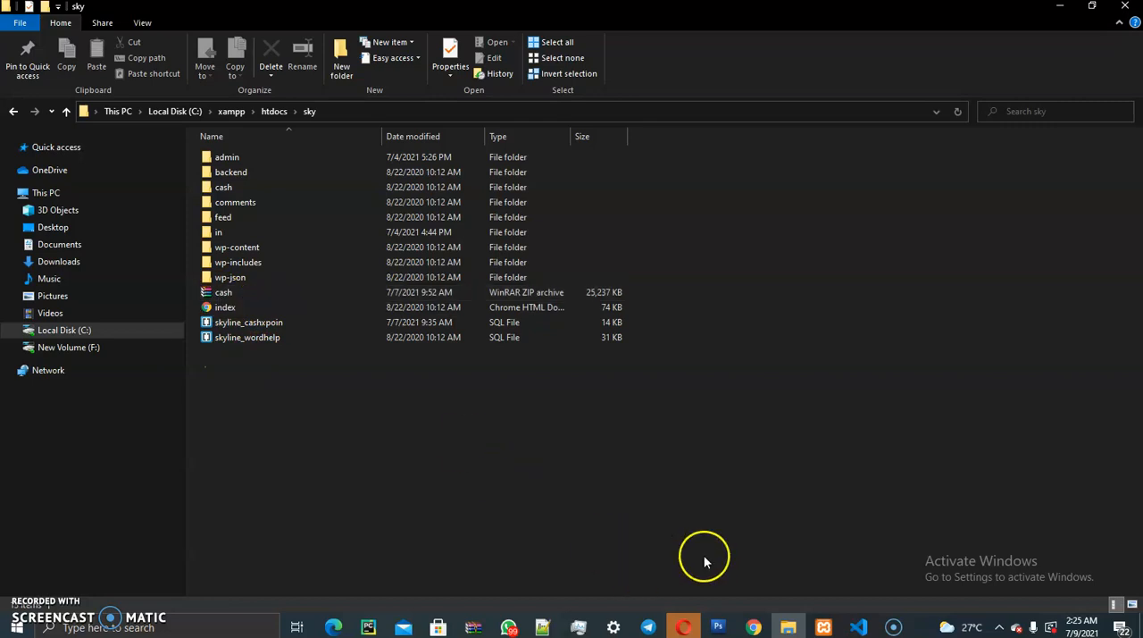
- Switch to cPanel File Manager in Chrome and open the file upload page for the public_html/skylinescript folder
left_click(756, 629)
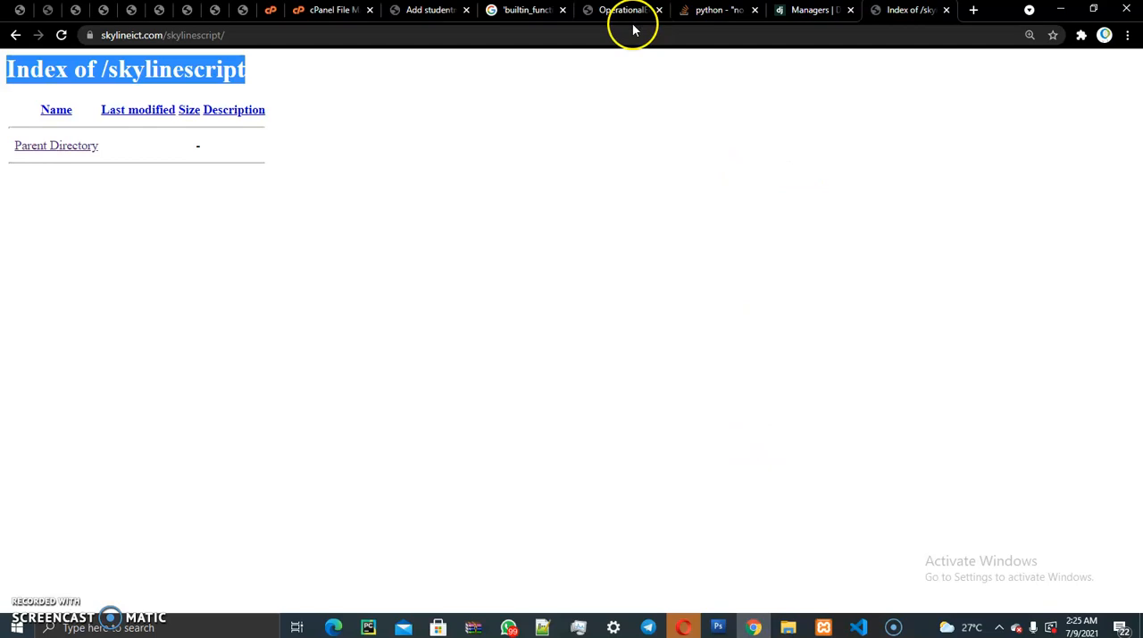
left_click(331, 9)
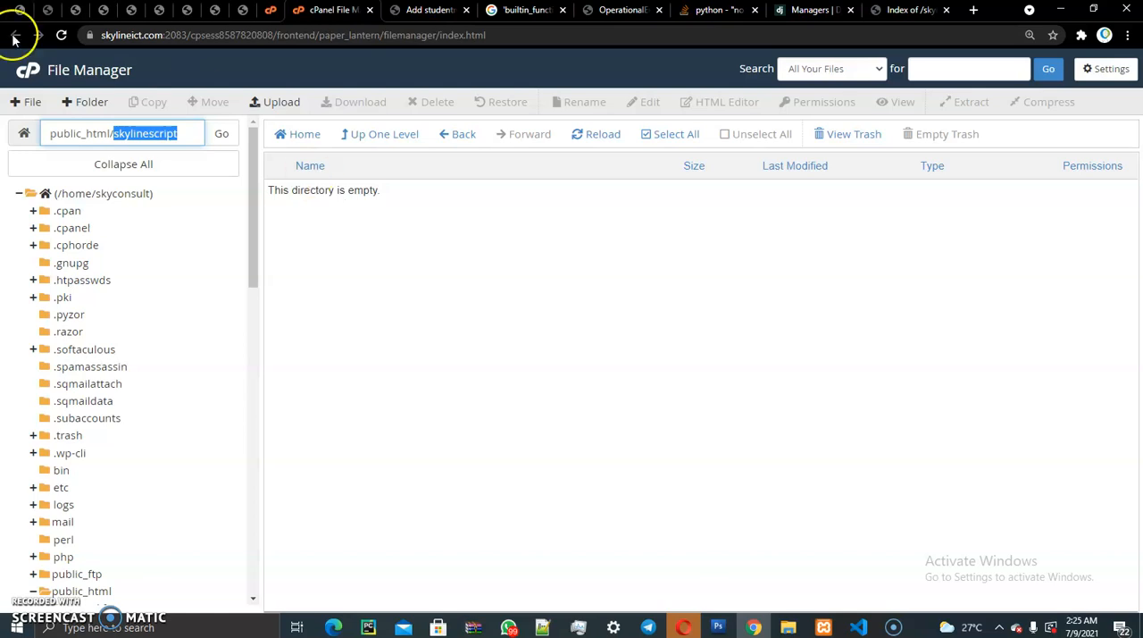
left_click(284, 105)
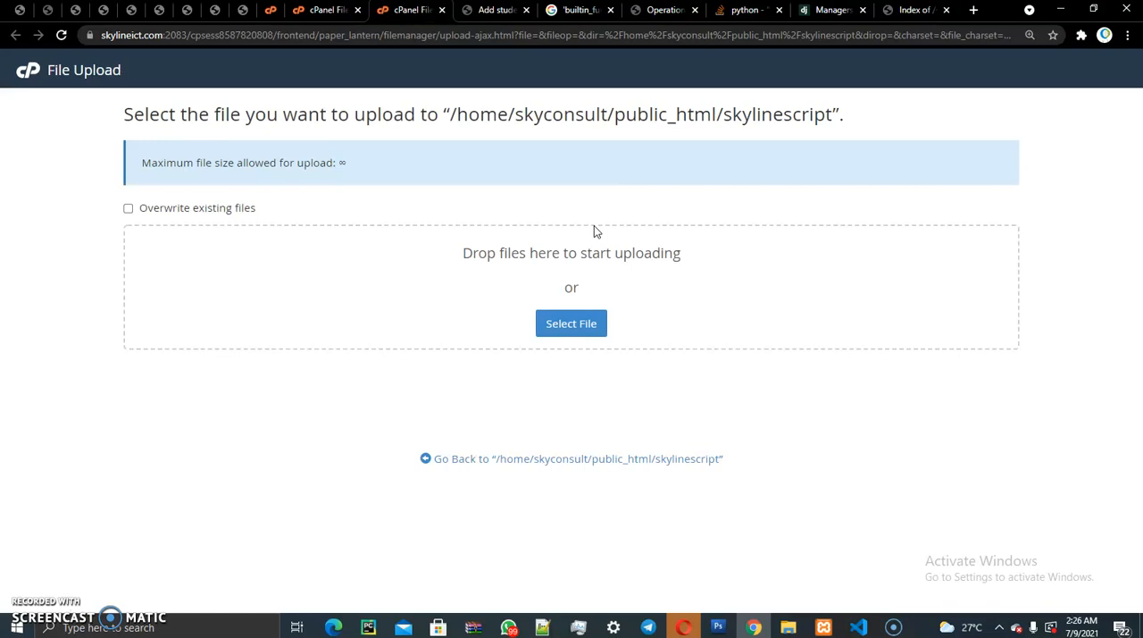
- Upload the cash.zip archive from the local sky folder to the skylinescript folder on the server
left_click(787, 626)
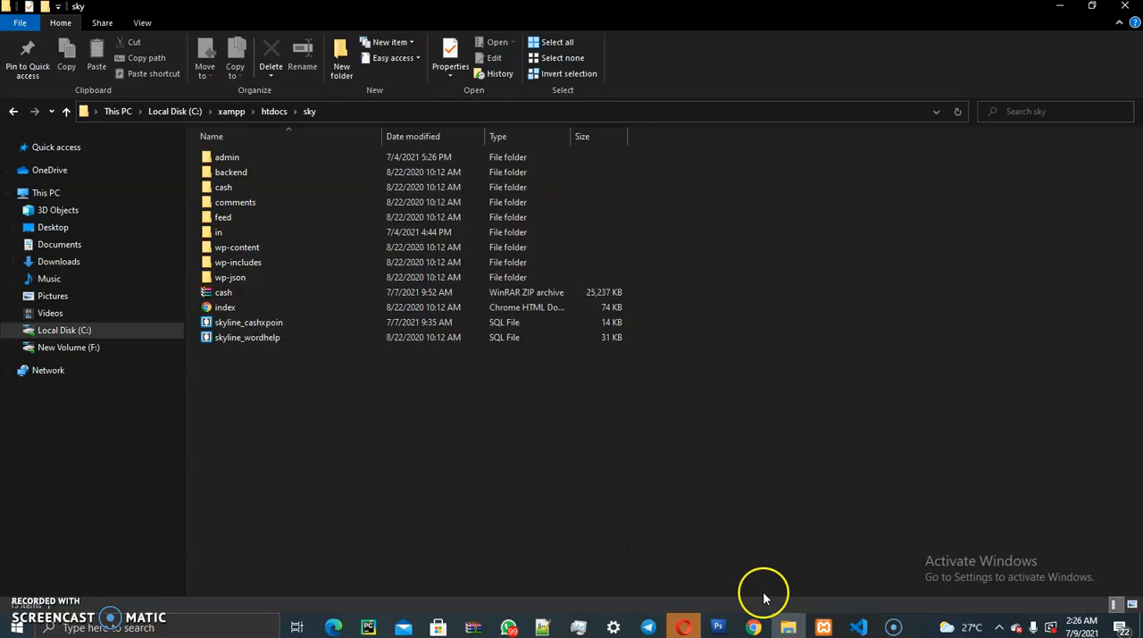
left_click(754, 627)
left_click(755, 627)
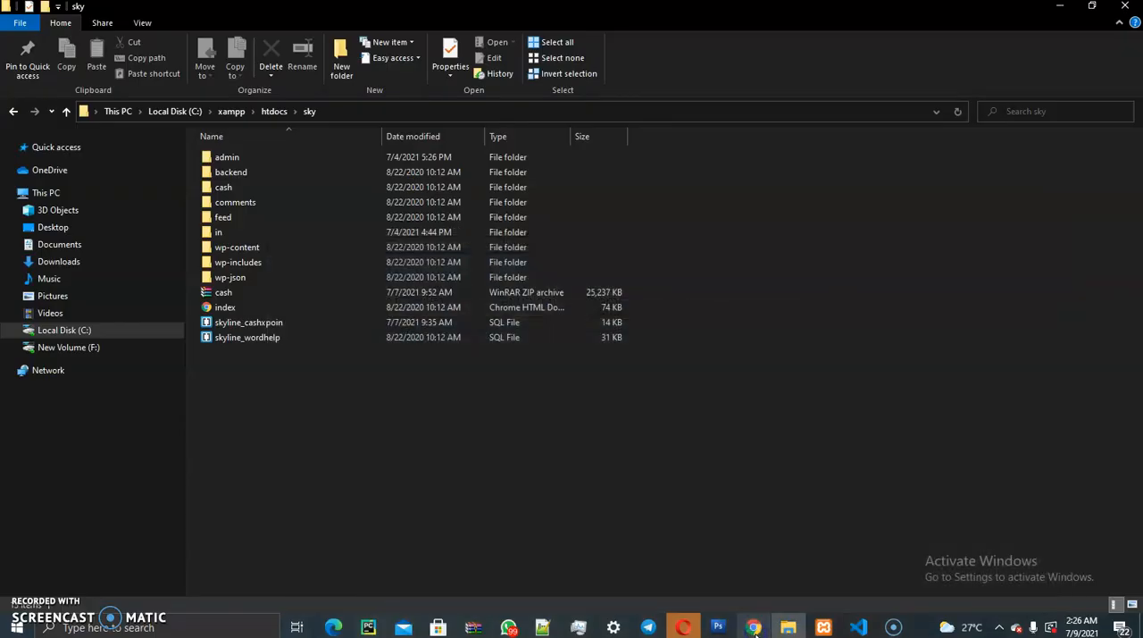
left_click_drag(215, 292, 717, 487)
left_click(653, 483)
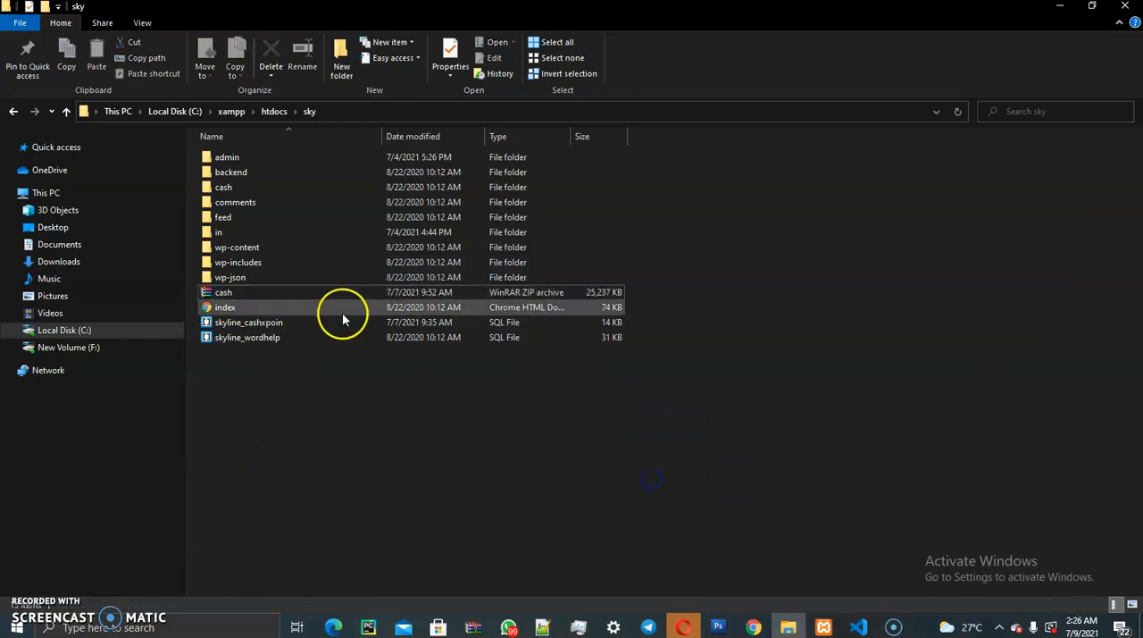
left_click(266, 294)
left_click_drag(266, 294, 659, 345)
left_click(608, 434)
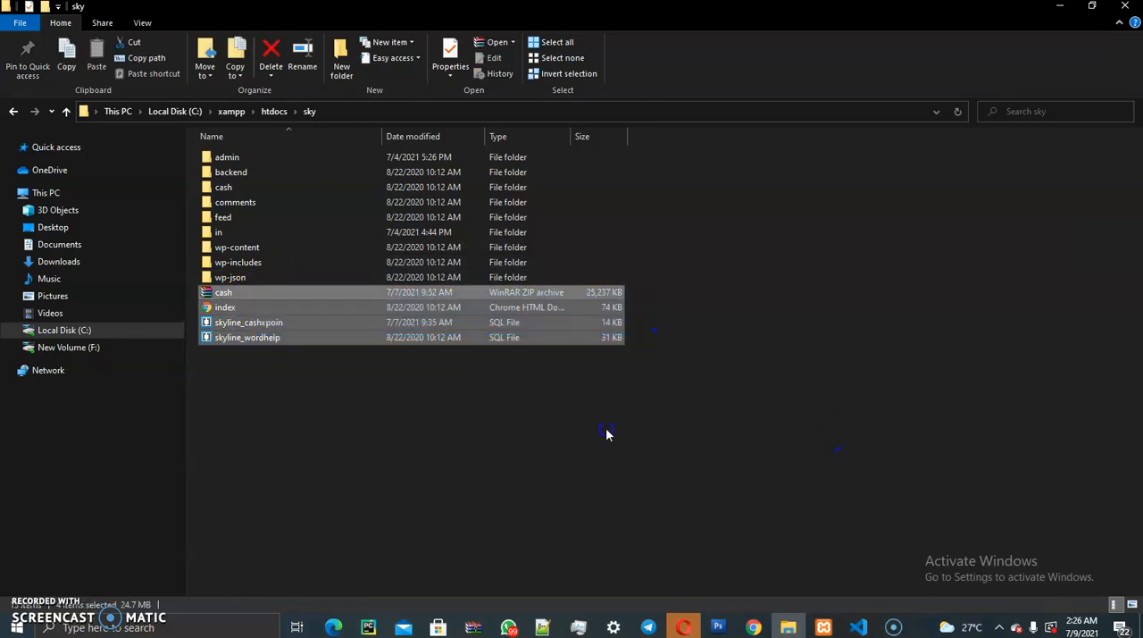
left_click_drag(210, 292, 564, 321)
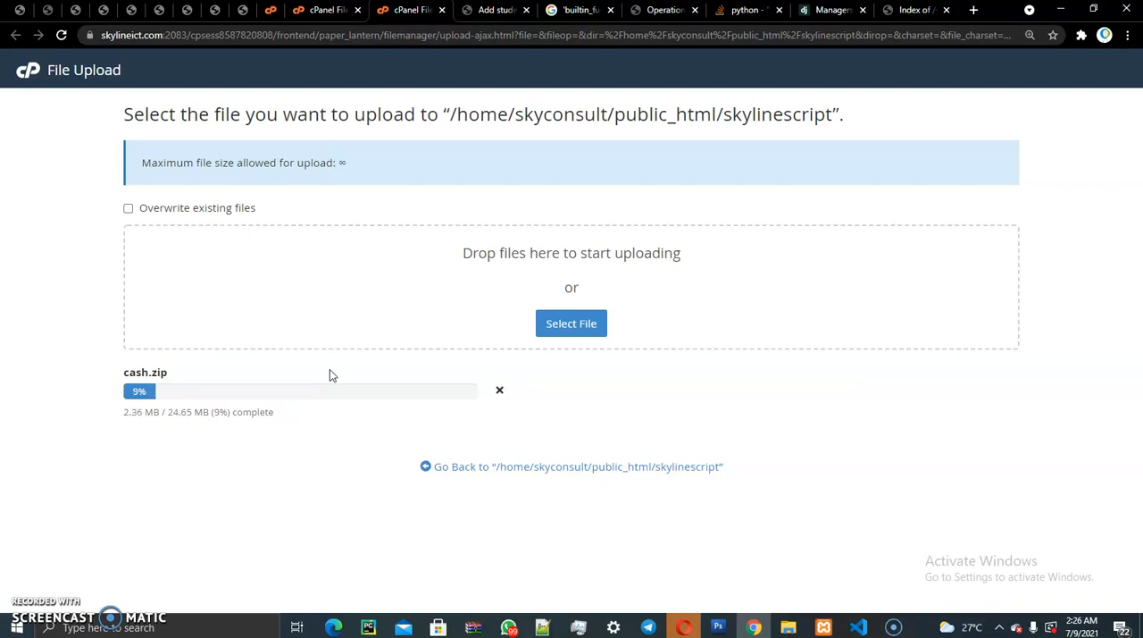
- Return to the cPanel home page and open MySQL Databases from its Databases section
left_click(320, 10)
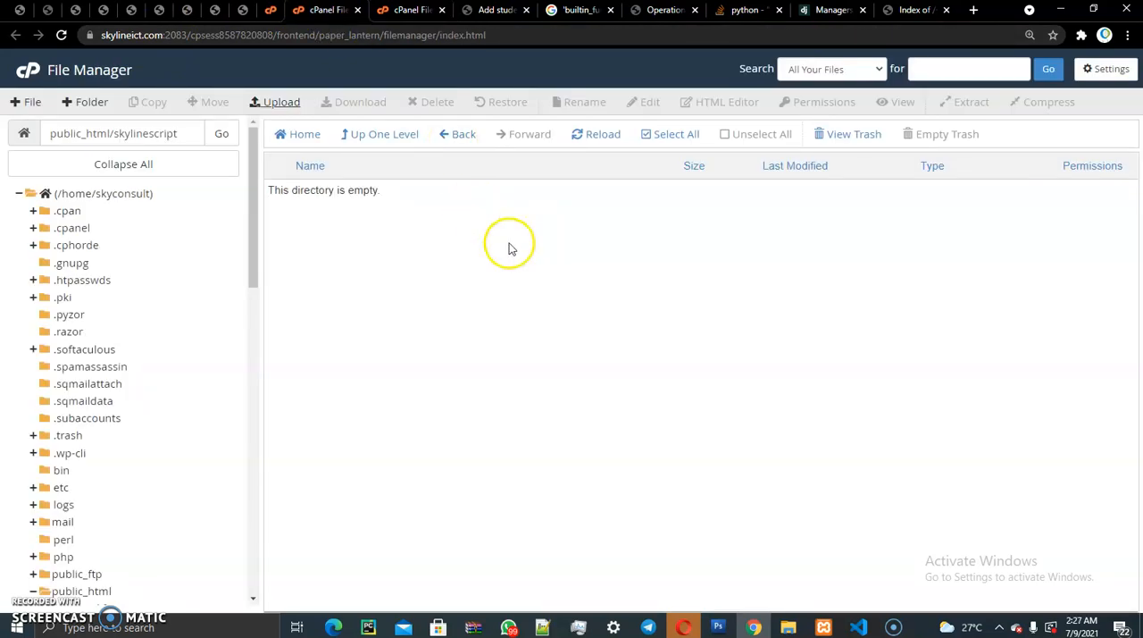
left_click(283, 12)
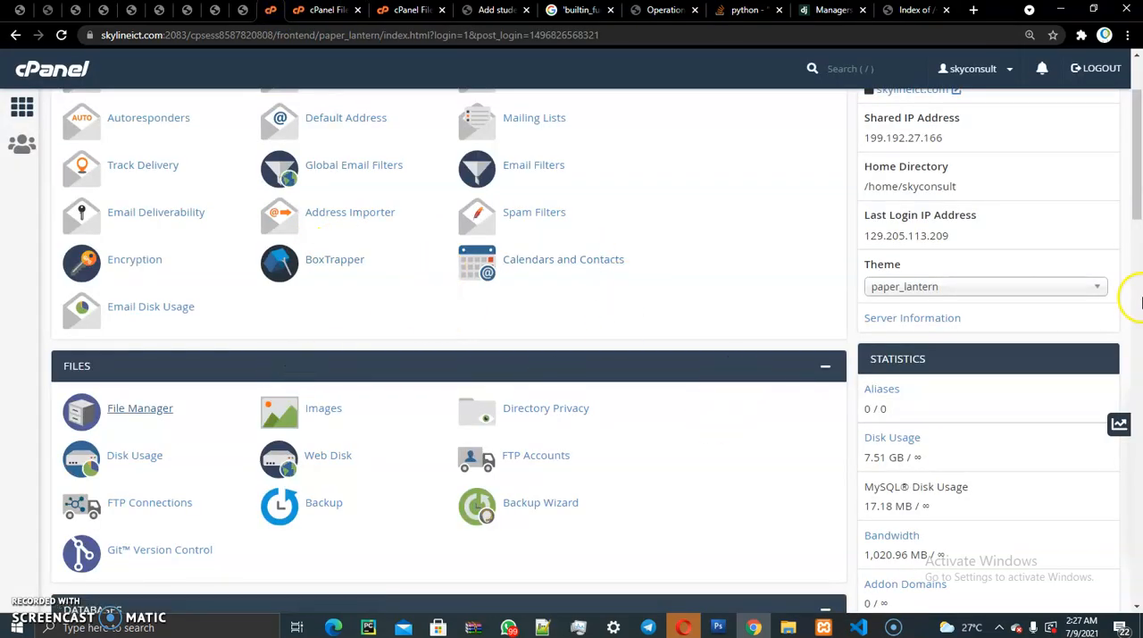
left_click_drag(1137, 116, 1139, 199)
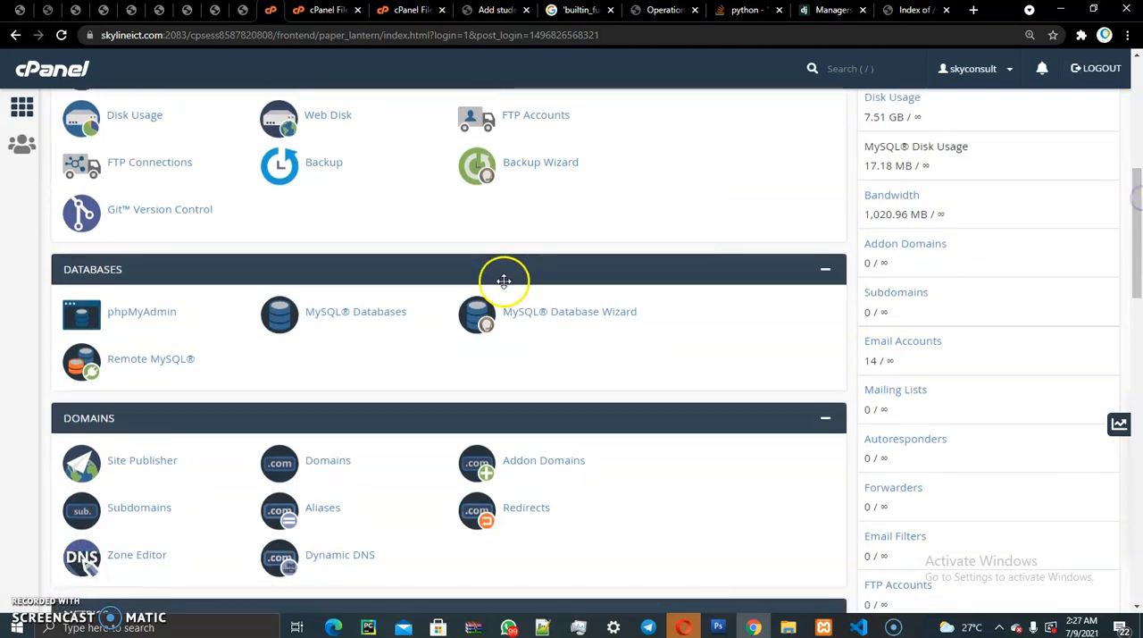
left_click(335, 320)
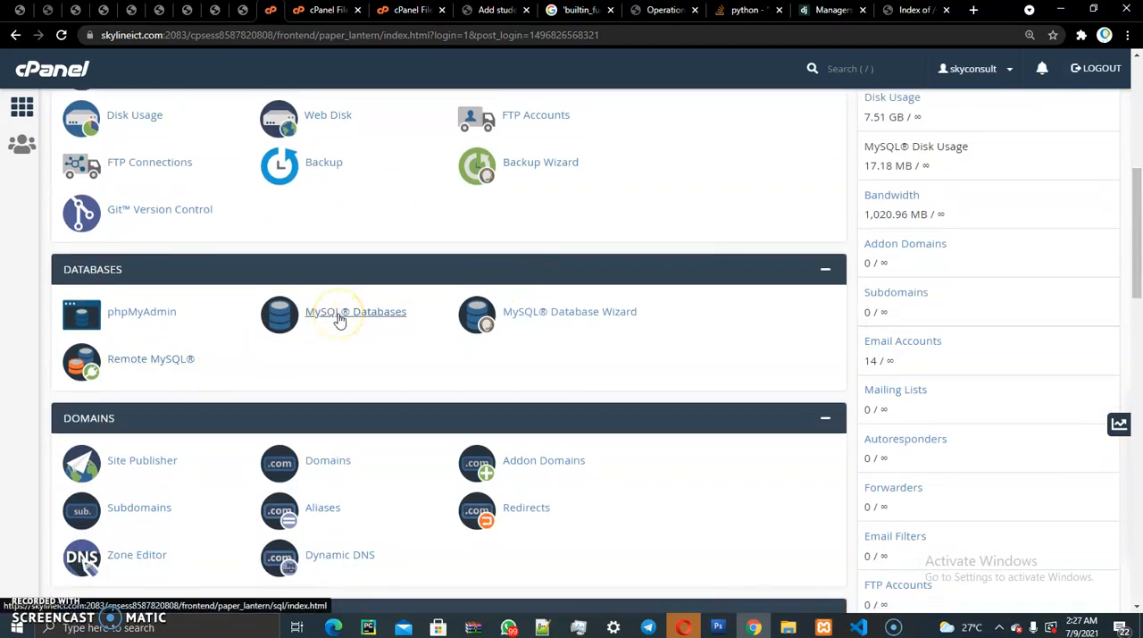
left_click(339, 319)
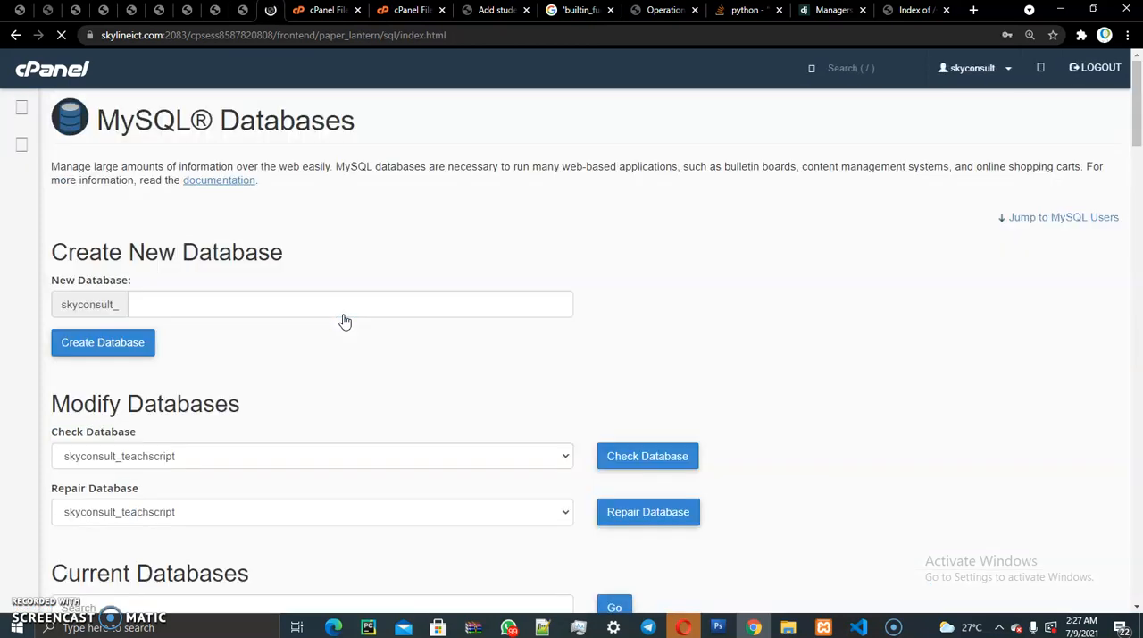
- Create a new MySQL database named skylinedata after the fixed account prefix
left_click_drag(53, 252, 309, 253)
left_click_drag(57, 304, 119, 304)
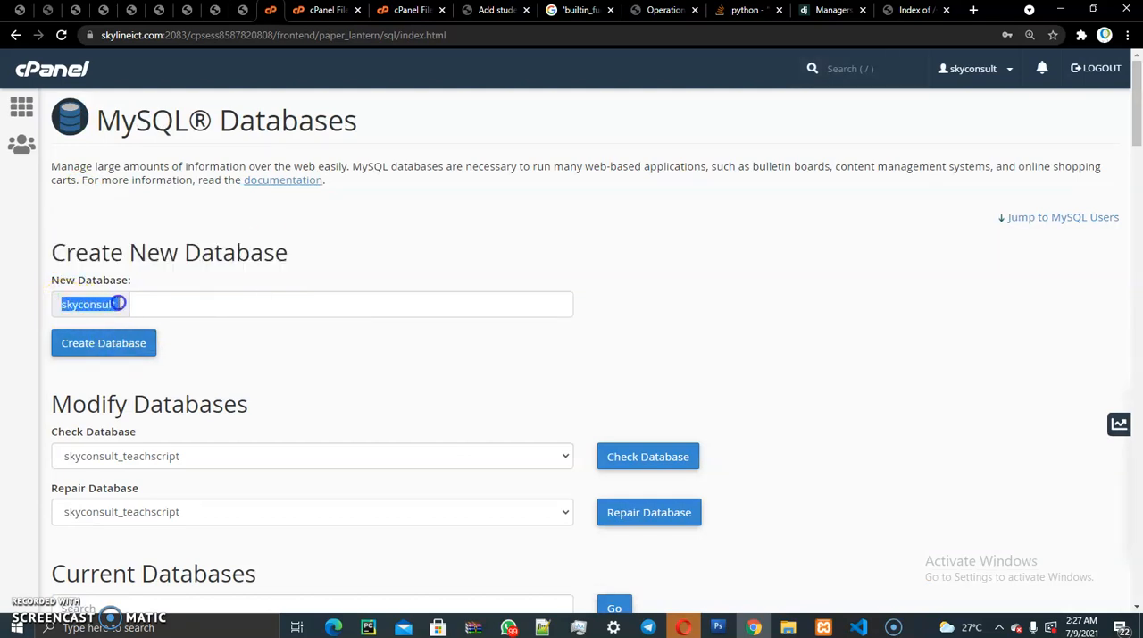
left_click(132, 303)
left_click(67, 304)
left_click_drag(66, 303, 123, 302)
left_click(157, 305)
left_click(169, 305)
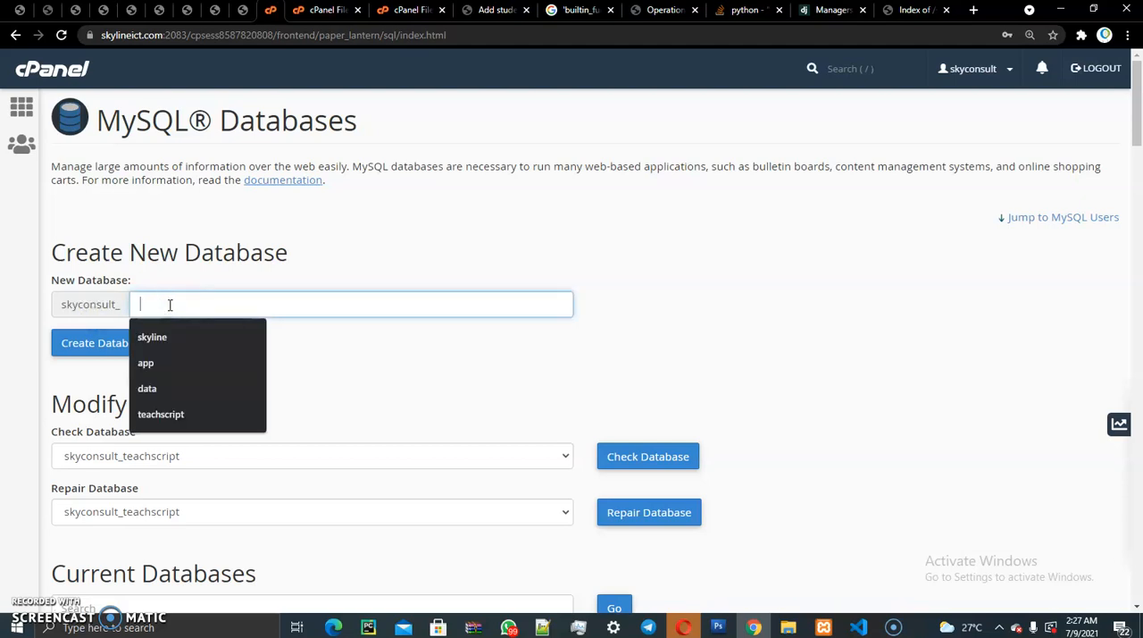
type("scrip")
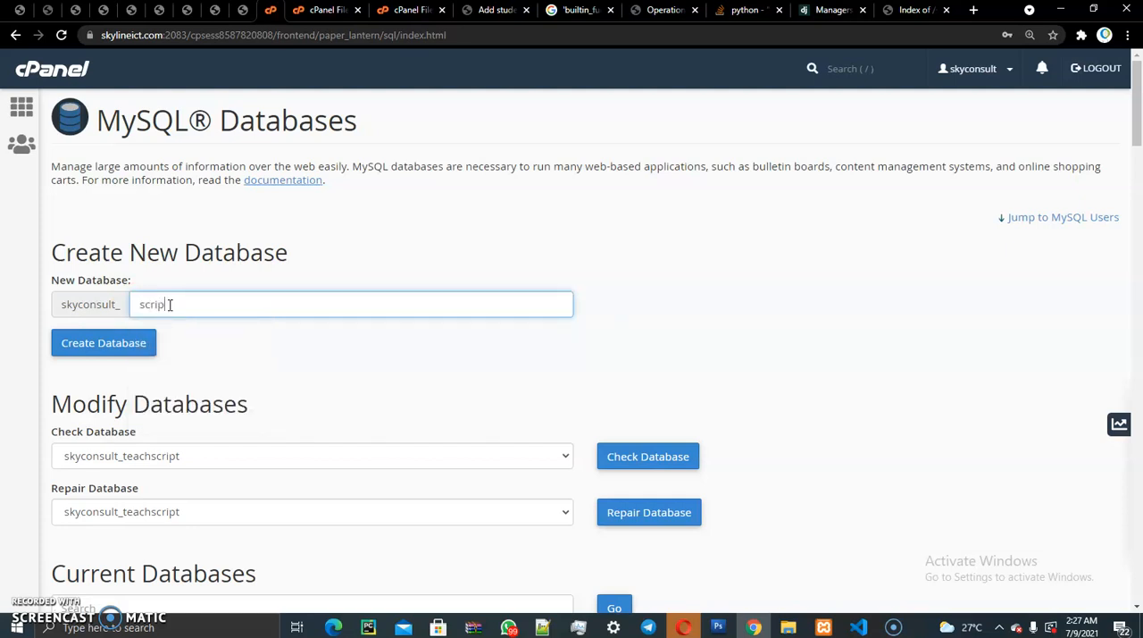
key("BackSpace")
key("BackSpace")
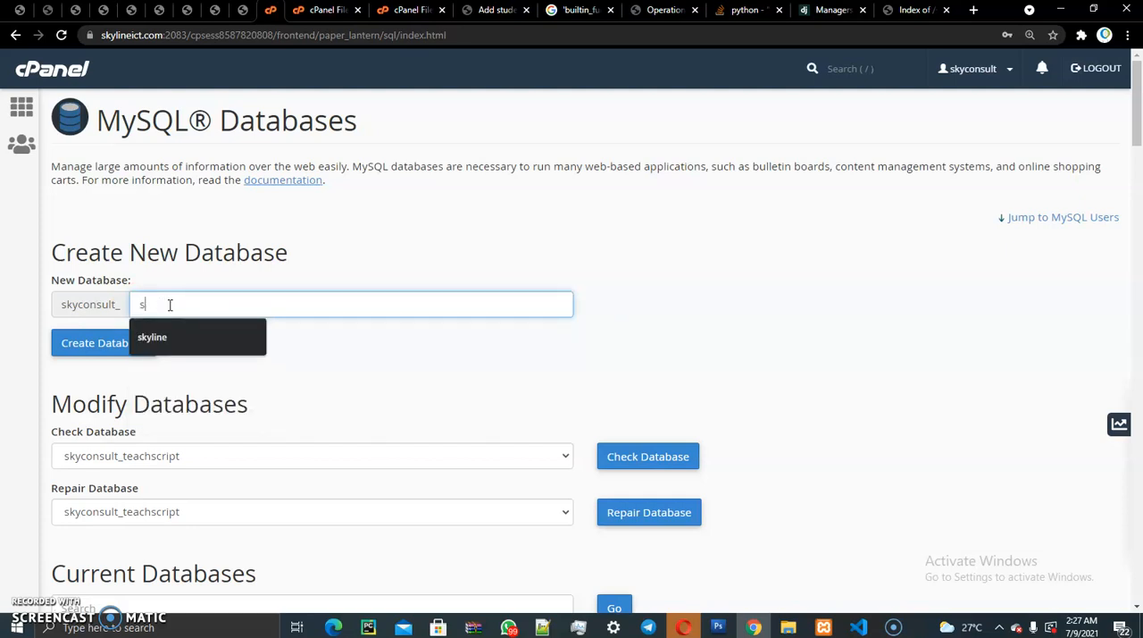
type("kylinedata")
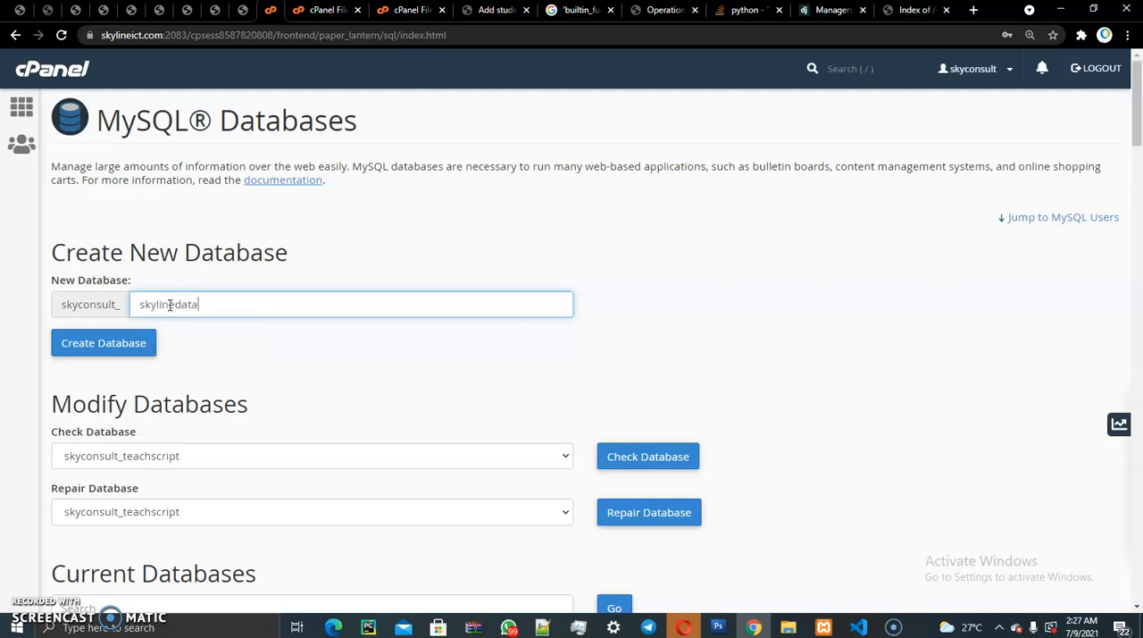
left_click(142, 340)
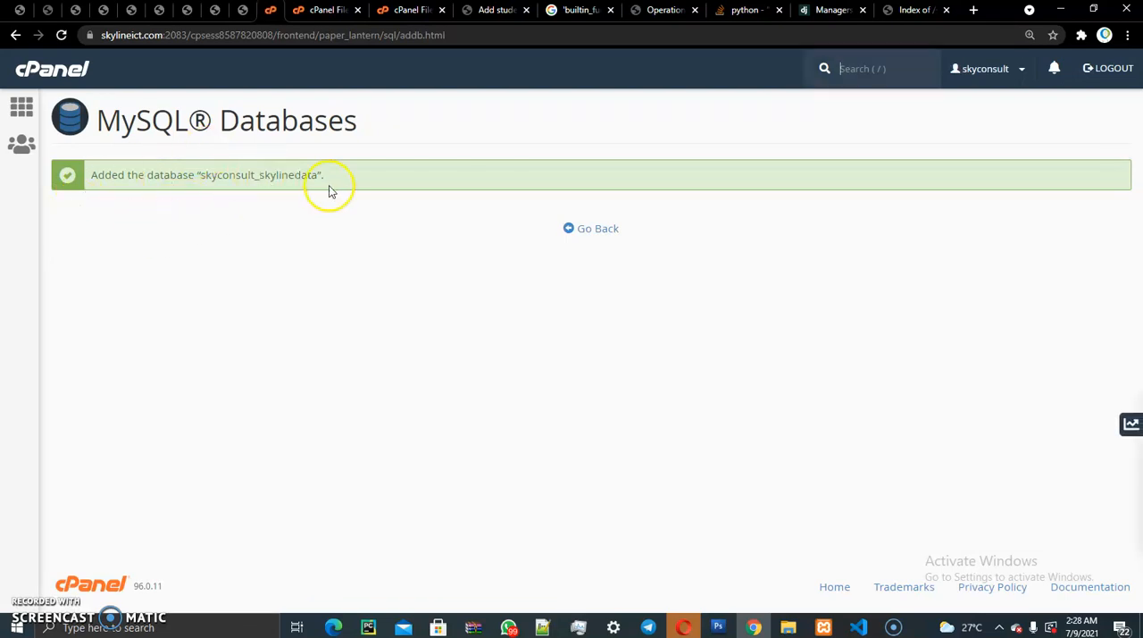
- Highlight the new database's name, go back to MySQL Databases, and enter skylinedata as the new MySQL user's username
left_click_drag(203, 176, 317, 179)
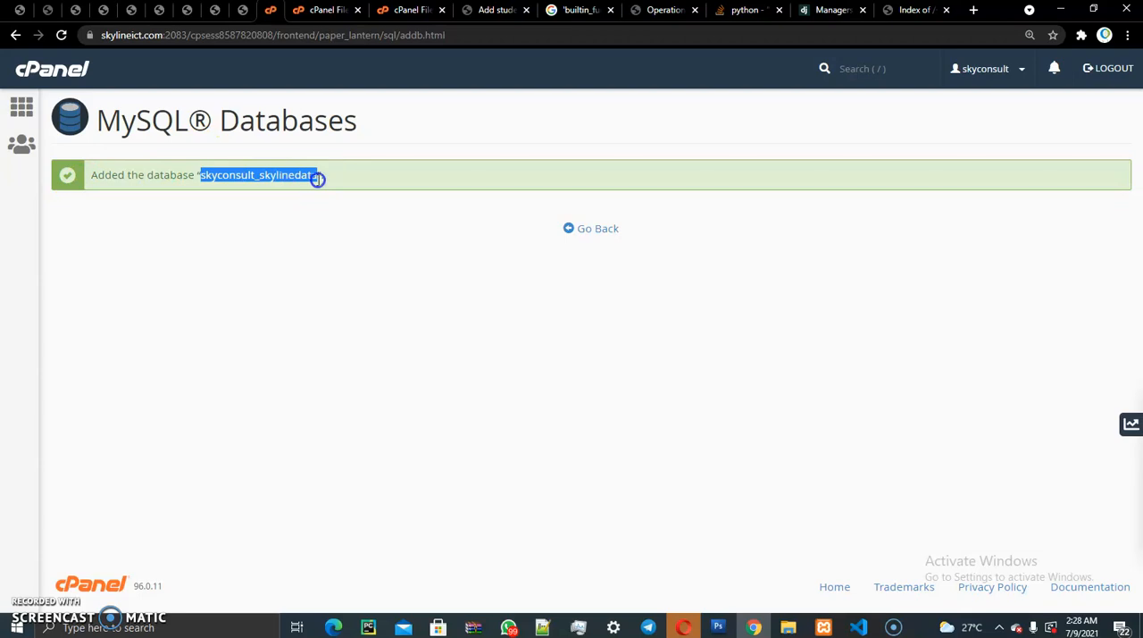
left_click(597, 229)
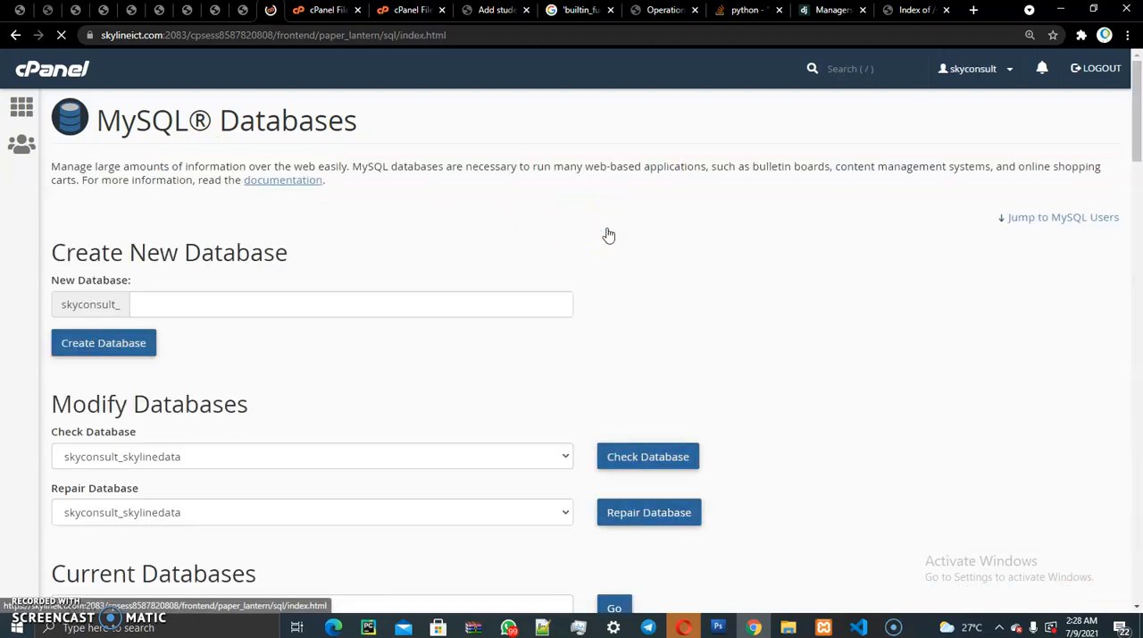
left_click_drag(1134, 123, 1135, 260)
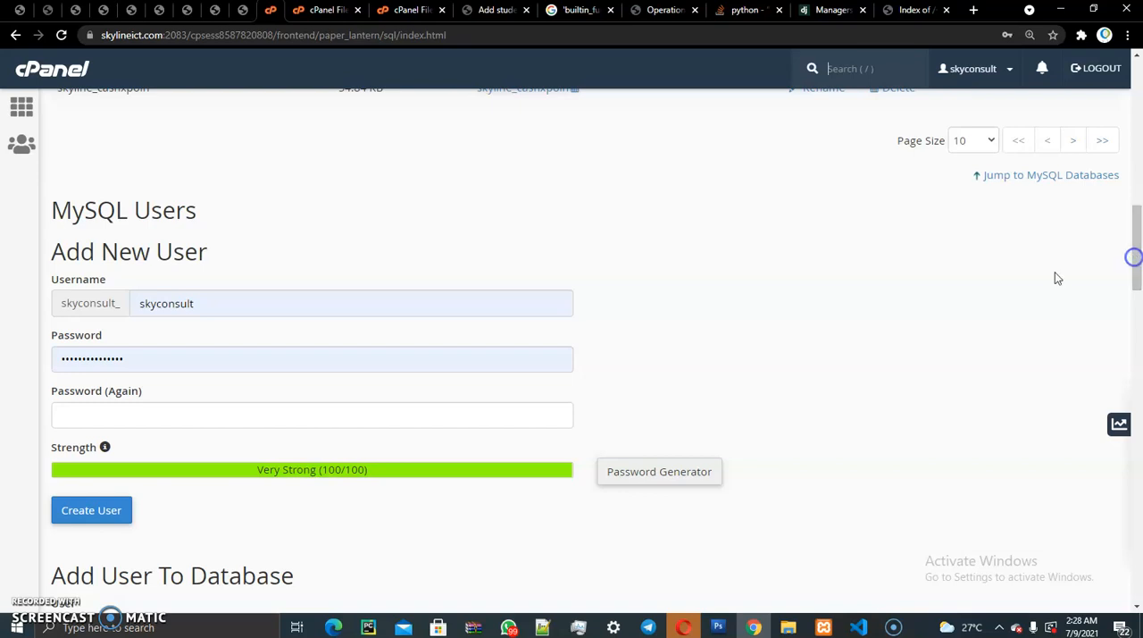
left_click(72, 248)
left_click_drag(71, 248, 199, 250)
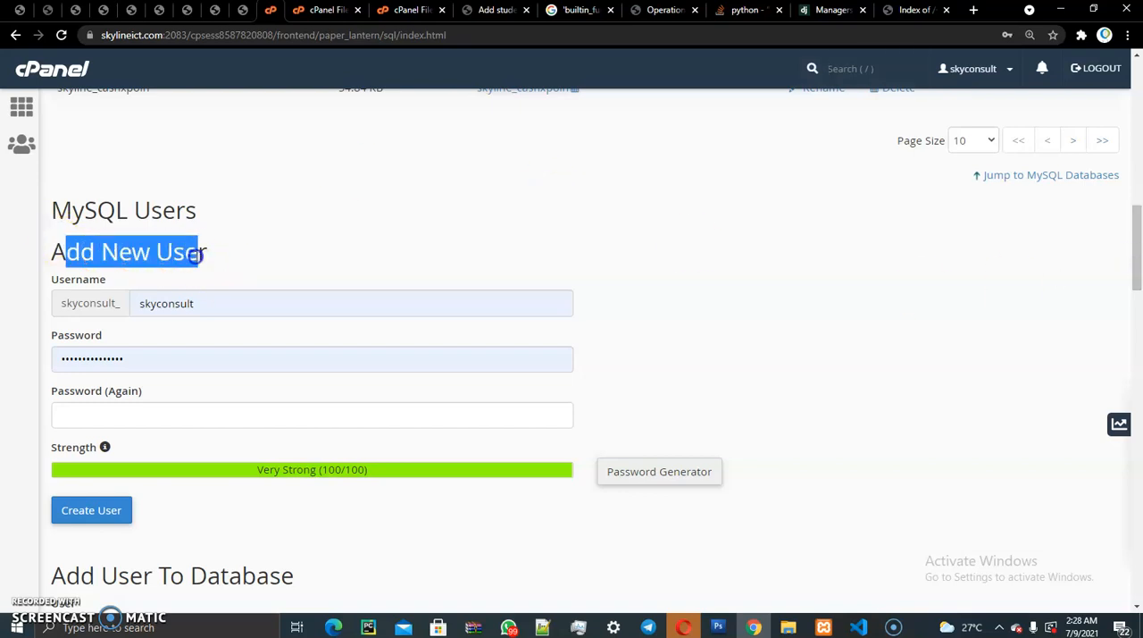
left_click(89, 288)
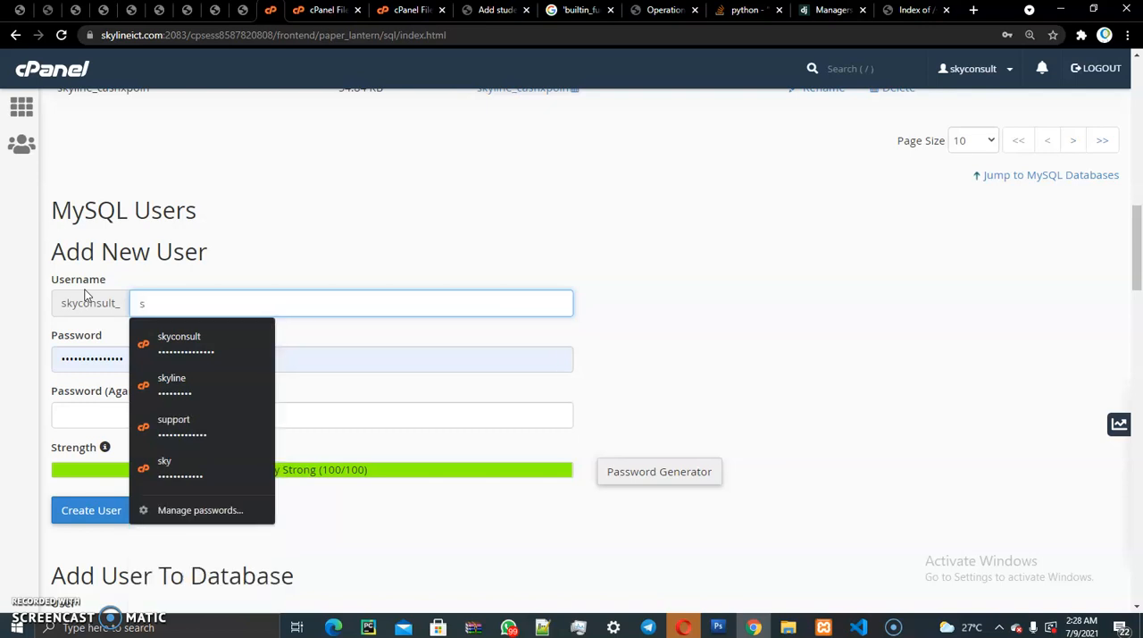
type("kylinedata")
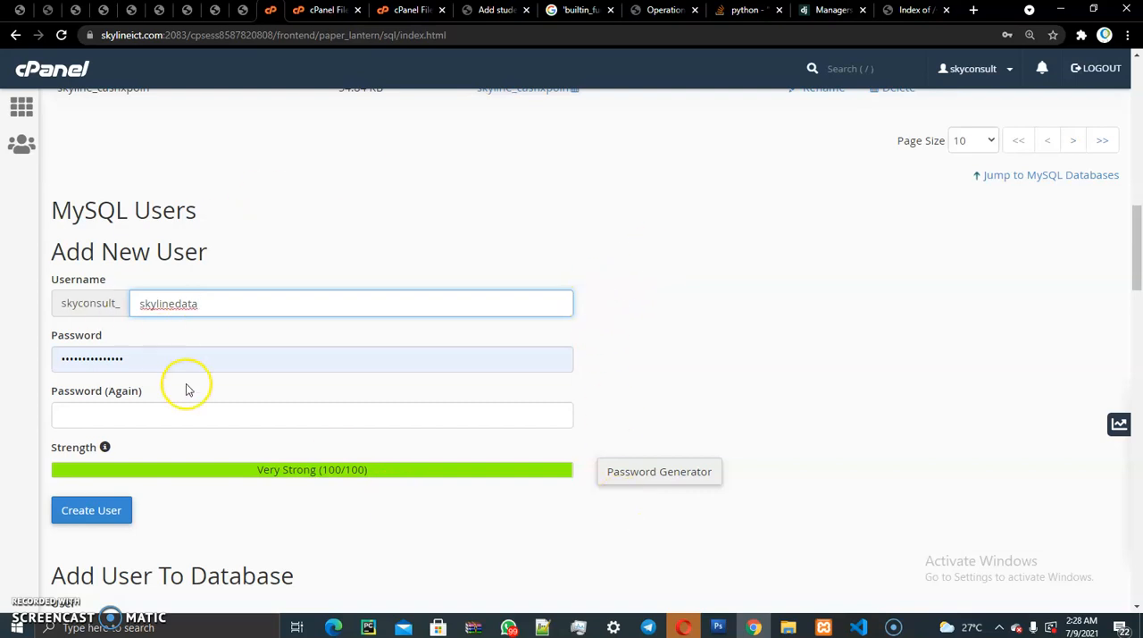
- Clear the prefilled password from the new MySQL user's password field
double_click(157, 359)
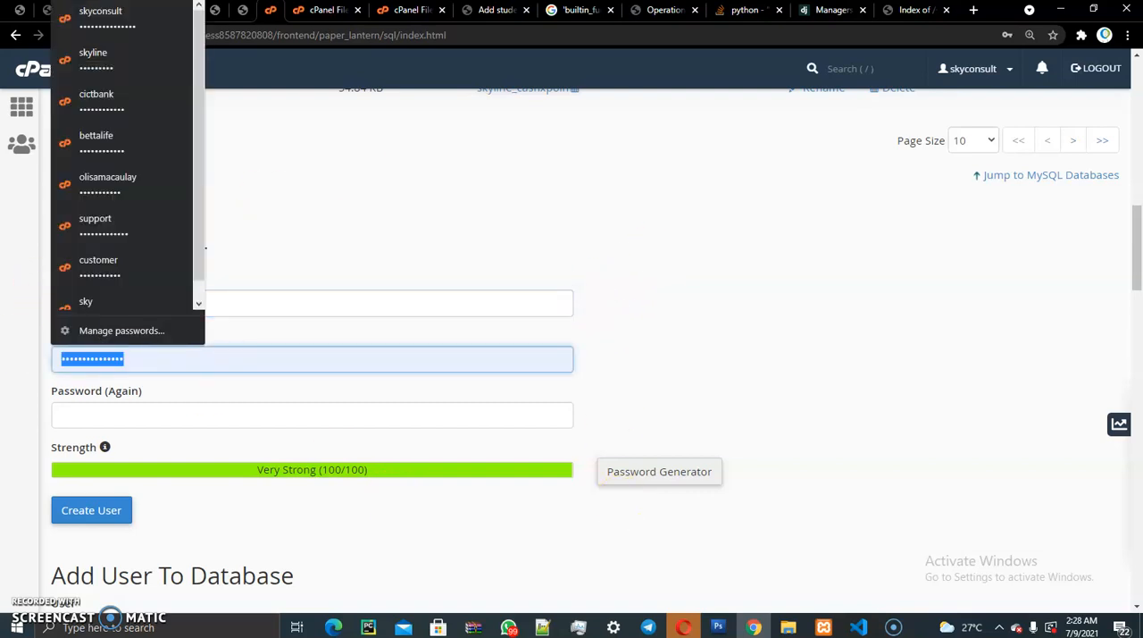
key("BackSpace")
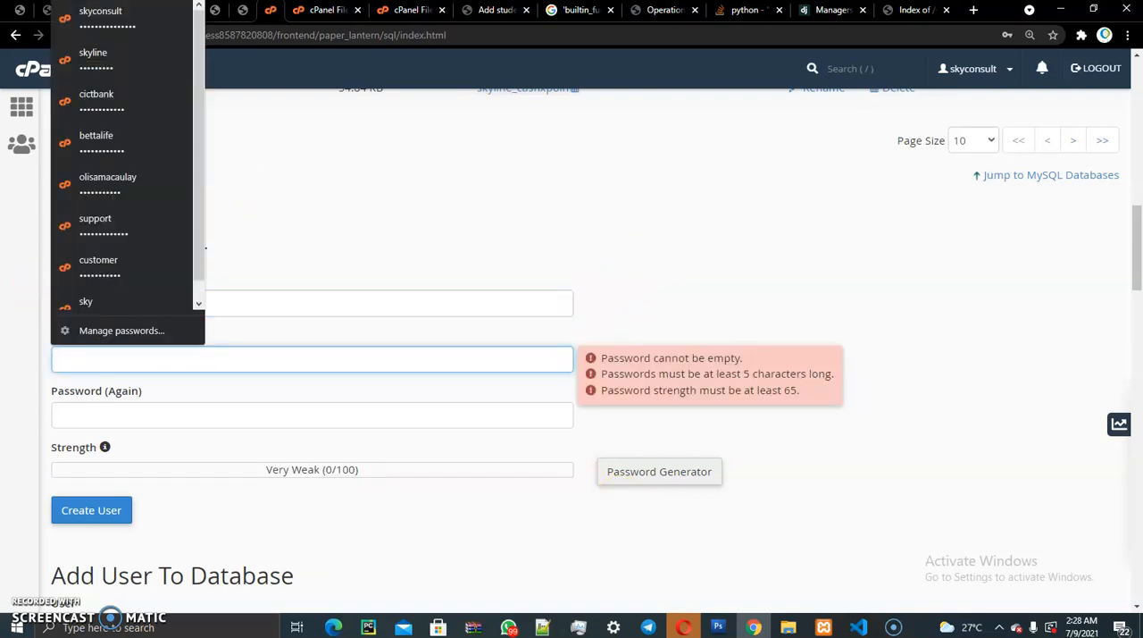
left_click(166, 414)
left_click(574, 223)
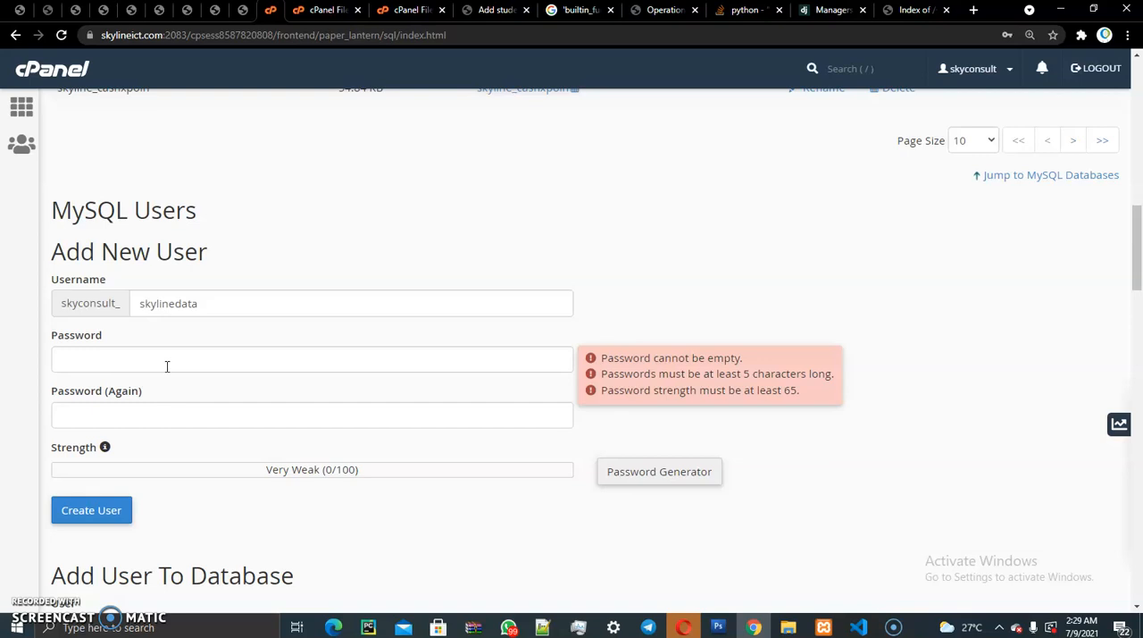
- Generate a password for the new MySQL user, copy it, acknowledge that it is stored safely, and use it in both password fields
left_click(666, 469)
left_click(453, 314)
left_click(466, 316)
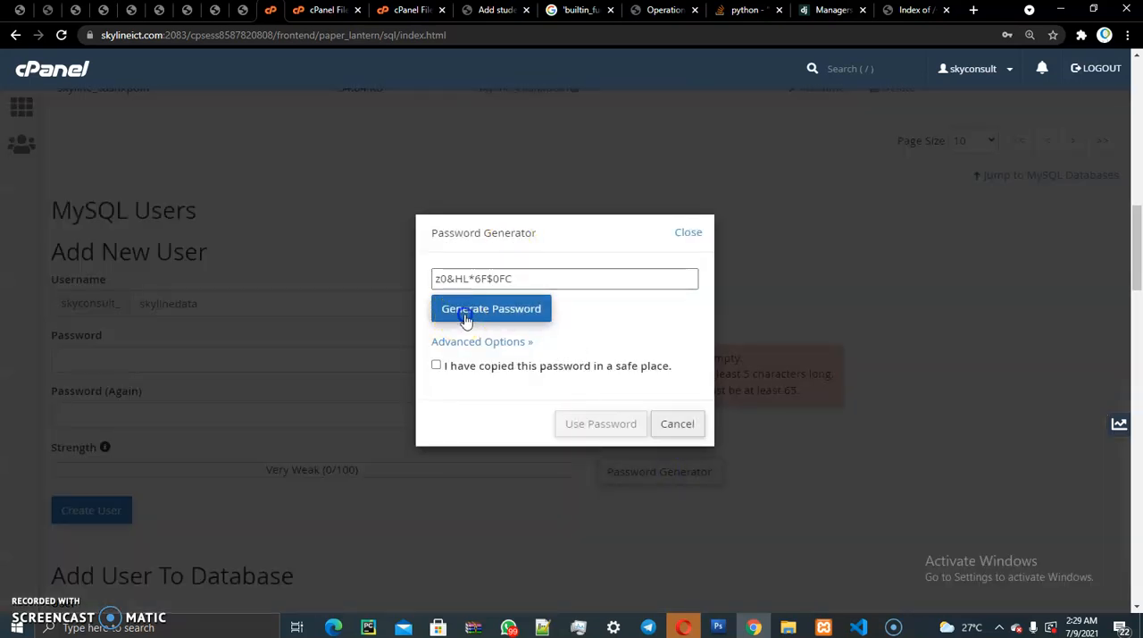
left_click_drag(511, 280, 404, 267)
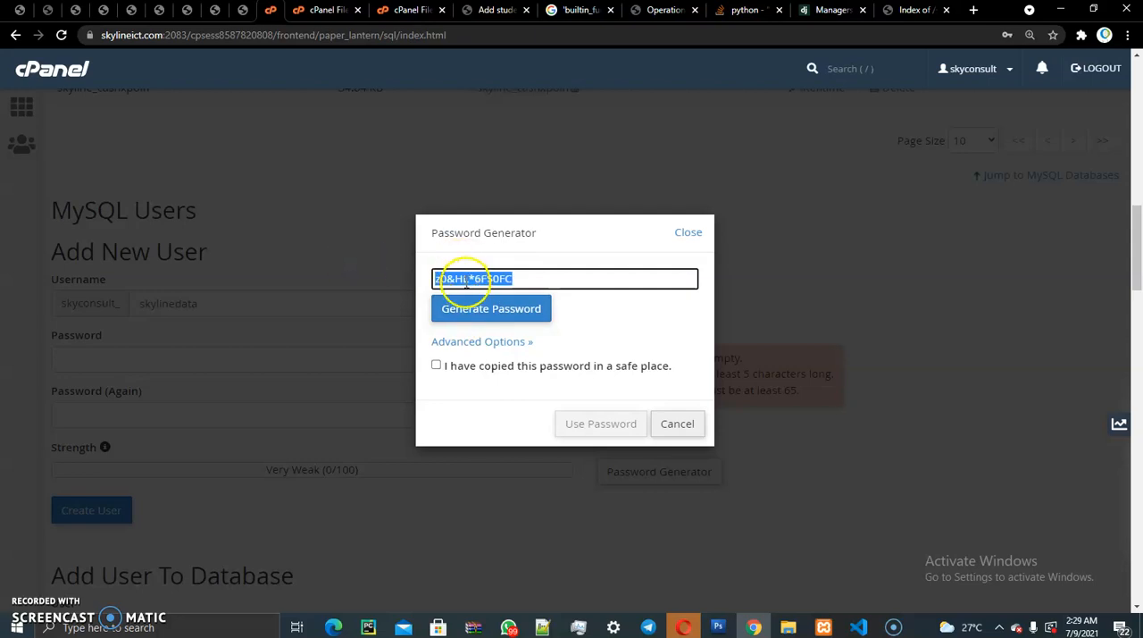
right_click(465, 280)
left_click(506, 334)
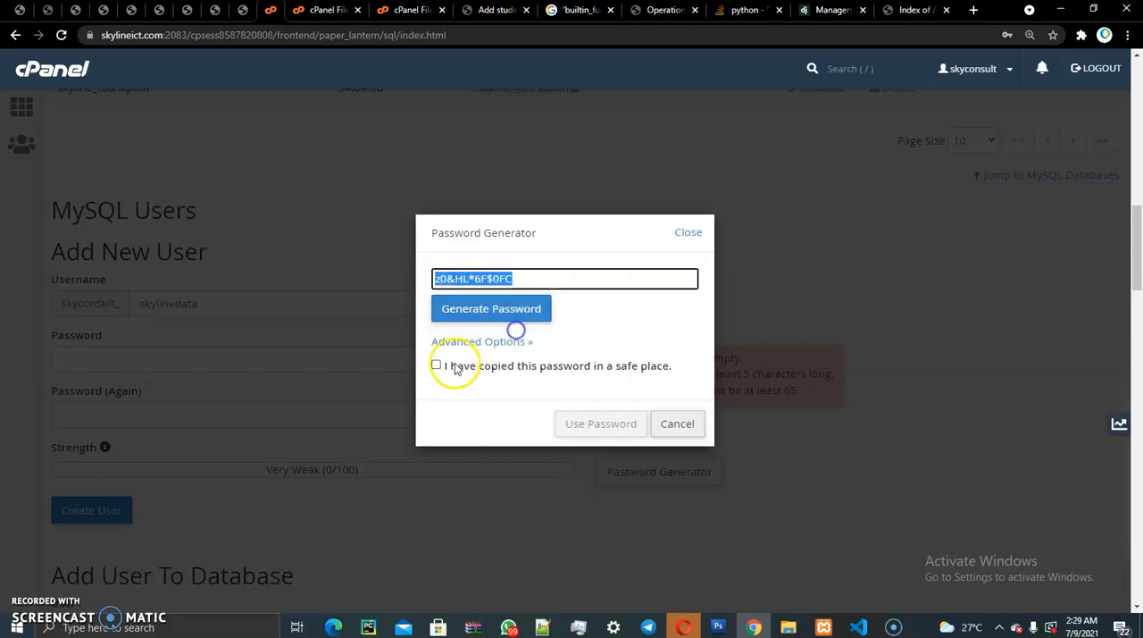
left_click(436, 367)
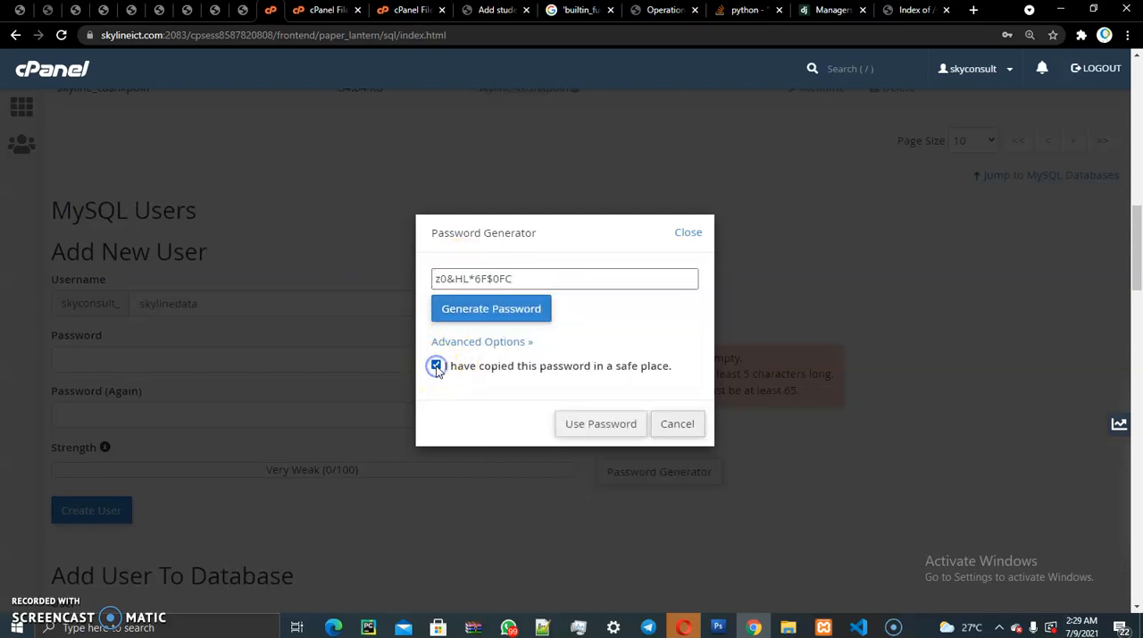
left_click(602, 425)
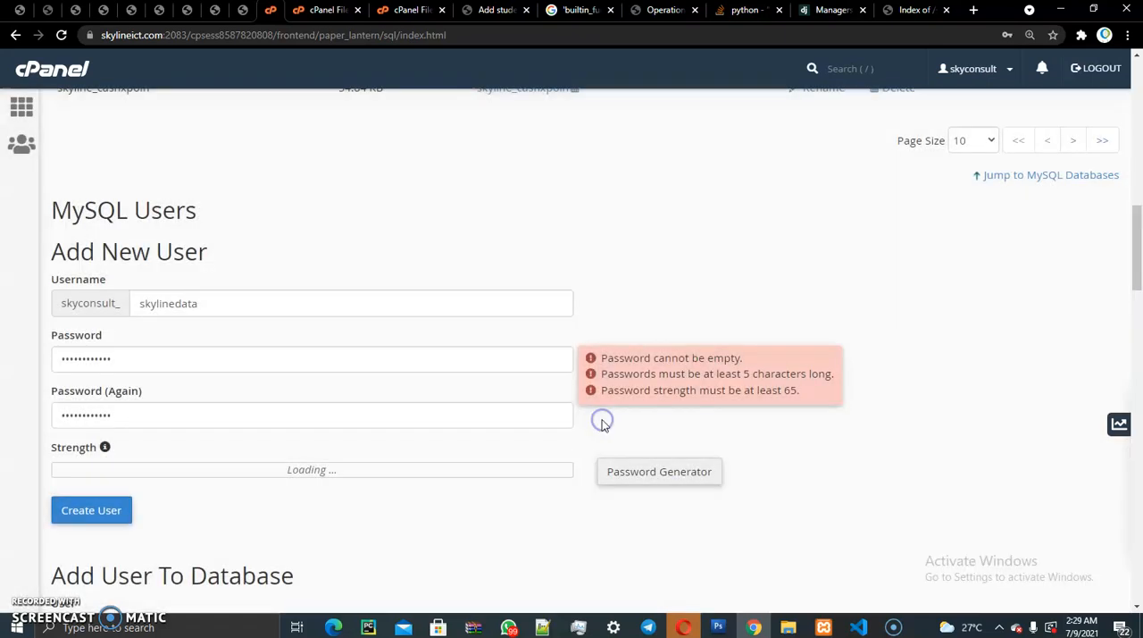
- Create the skylinedata MySQL user, dismiss the browser's offer to save the password, and highlight the new user's name
left_click(93, 509)
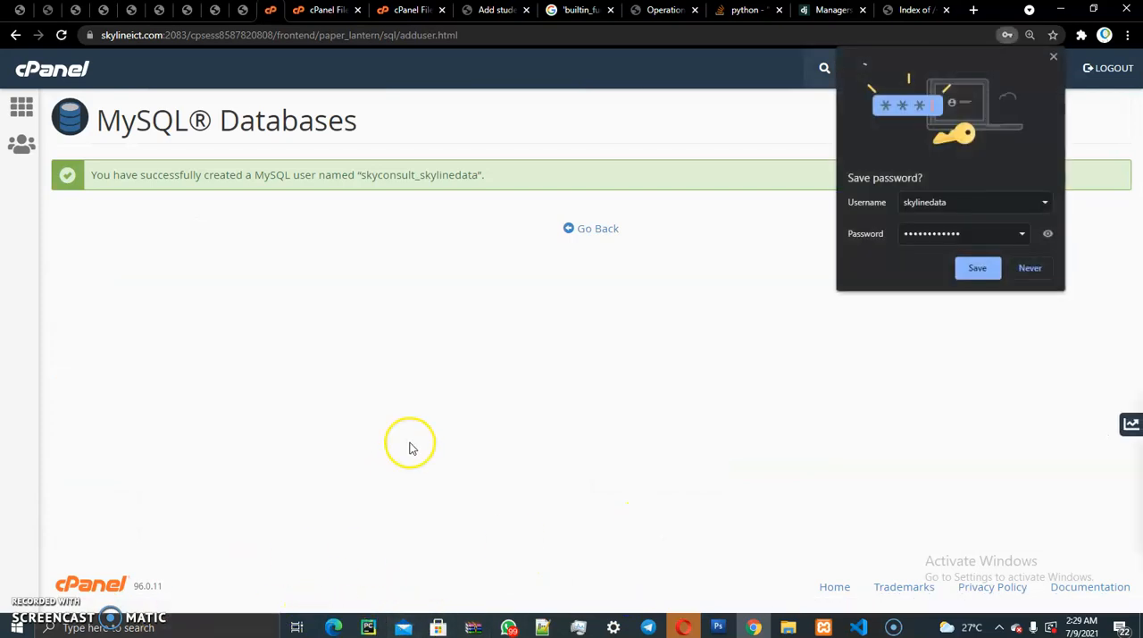
left_click(1054, 57)
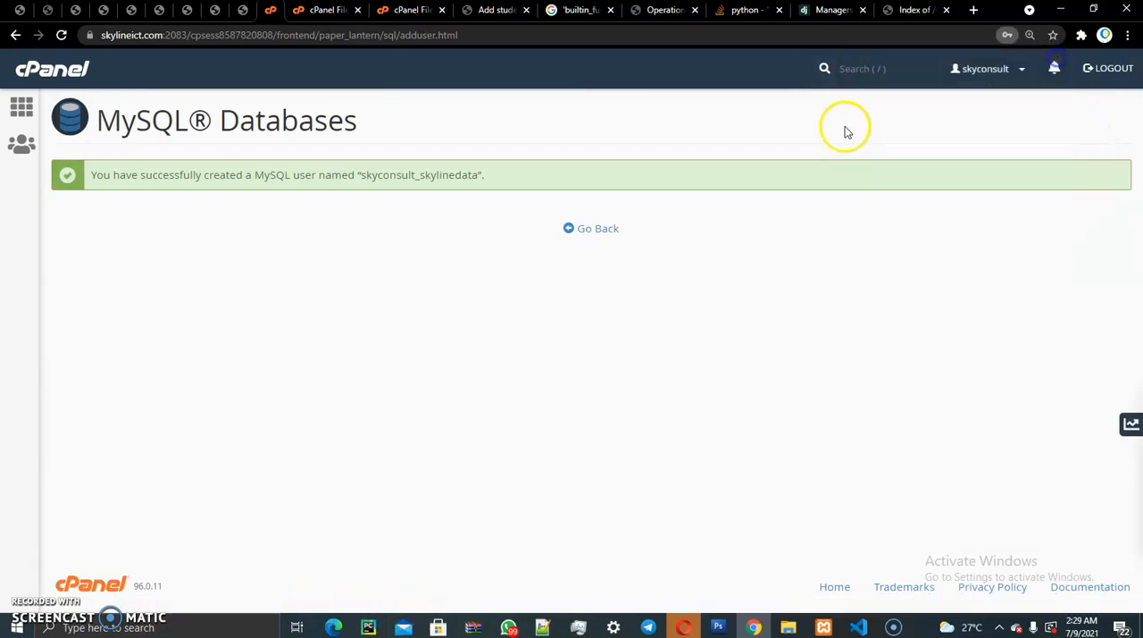
left_click_drag(357, 174, 555, 182)
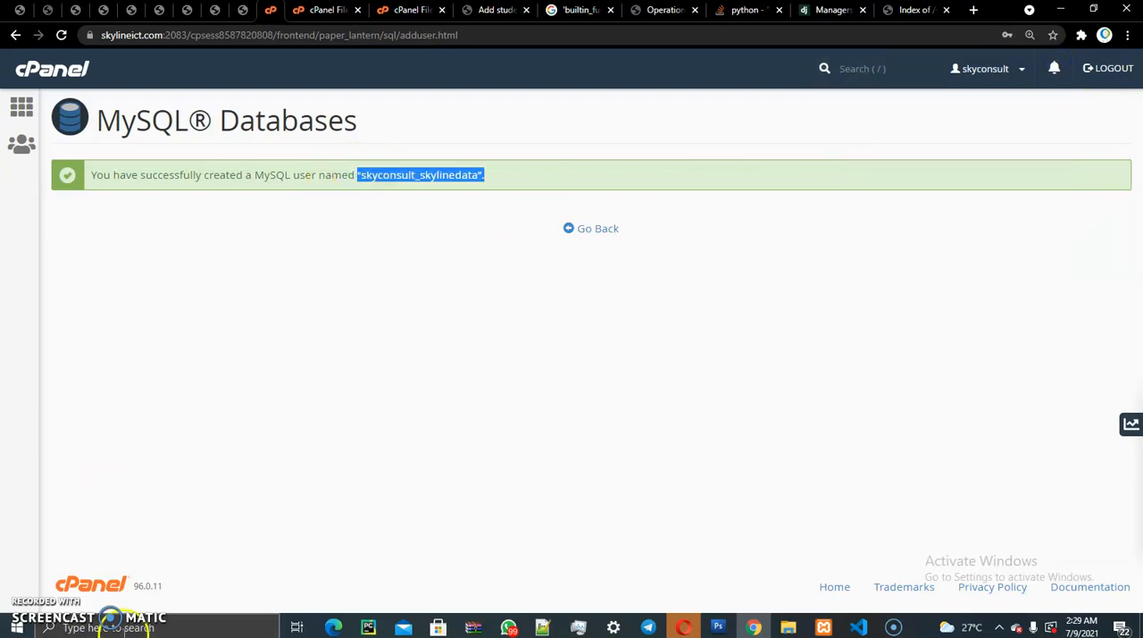
- Find and open Notepad, and move its blank window below the MySQL user creation message
left_click(111, 625)
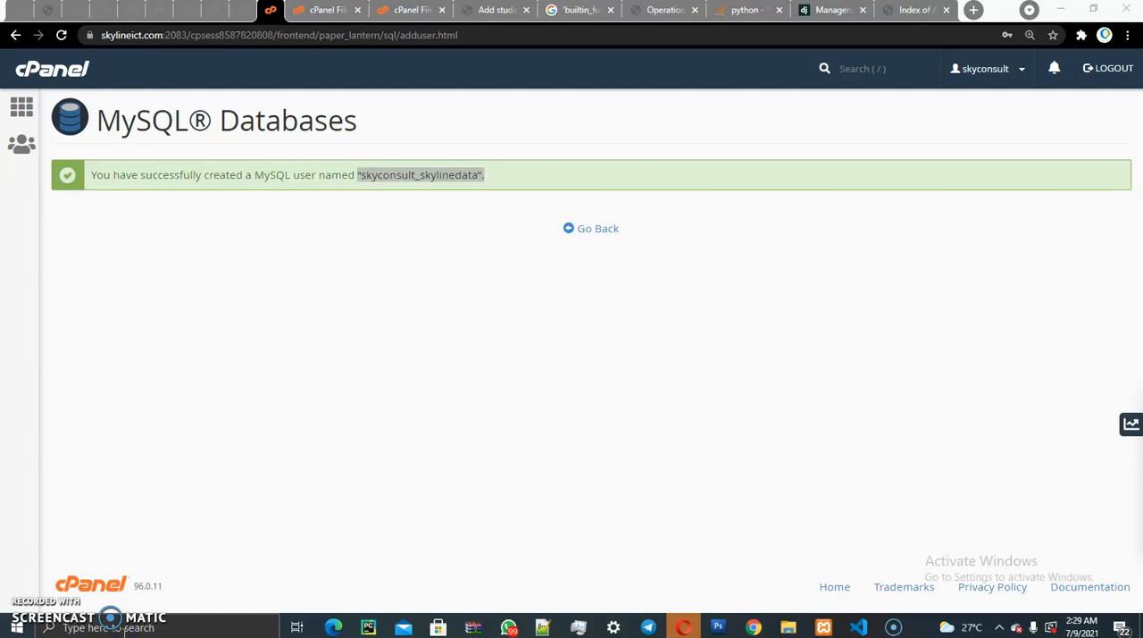
left_click(119, 628)
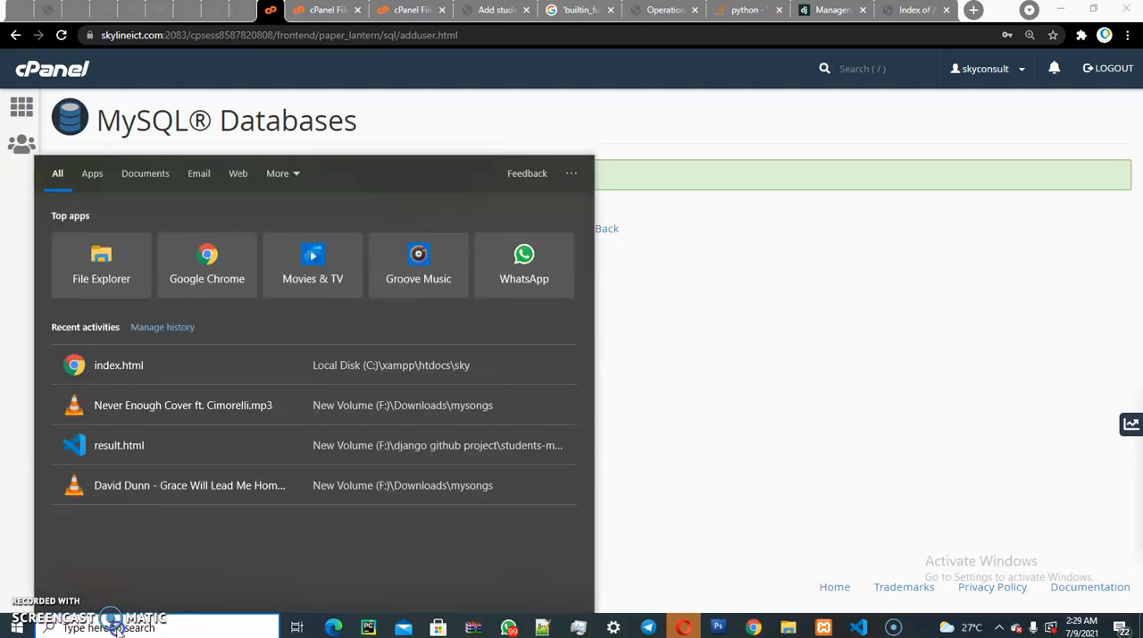
type("note")
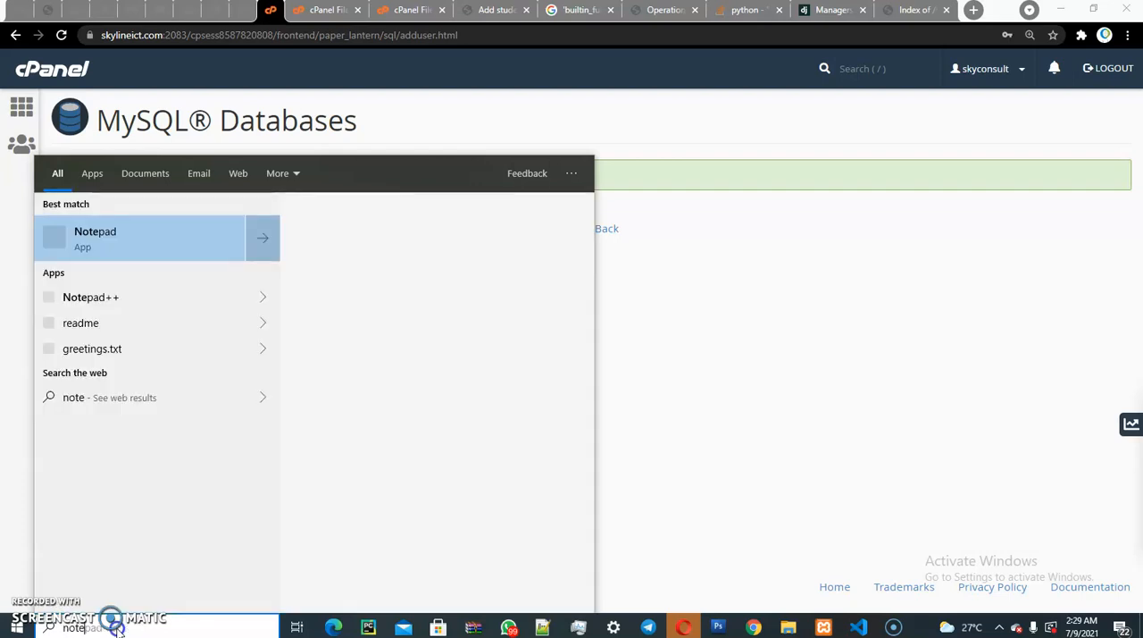
left_click(119, 243)
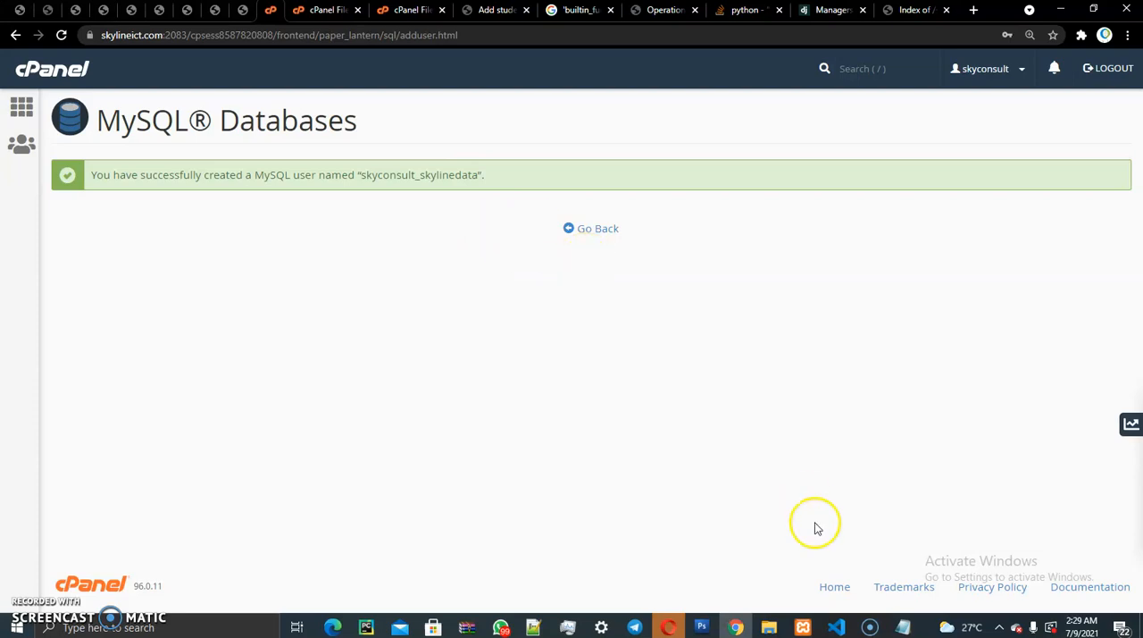
left_click(900, 628)
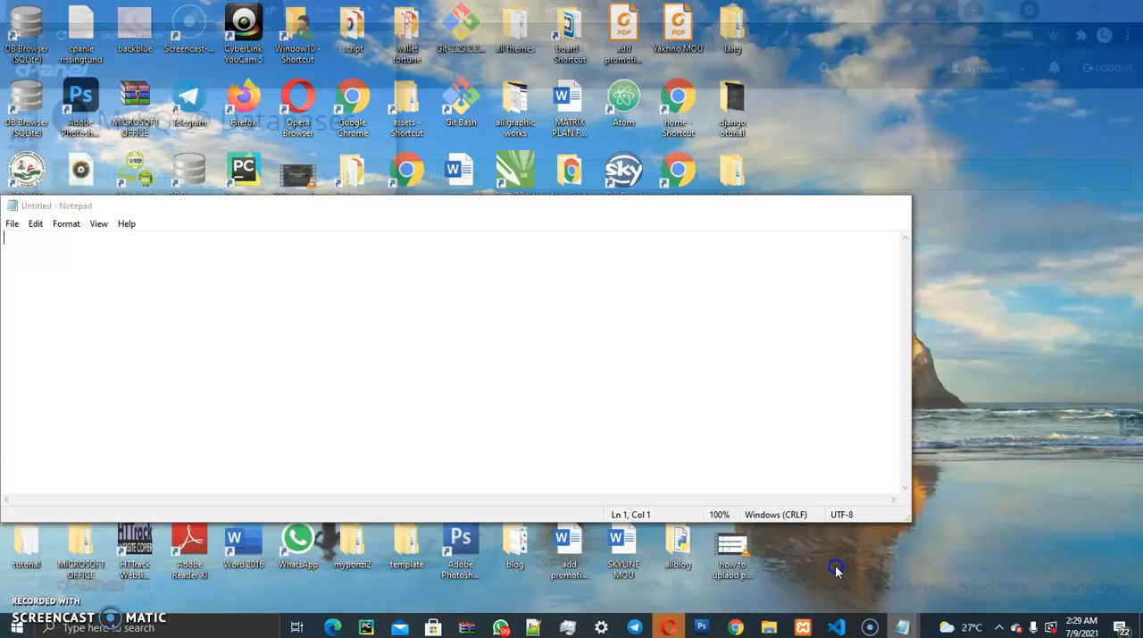
left_click(836, 568)
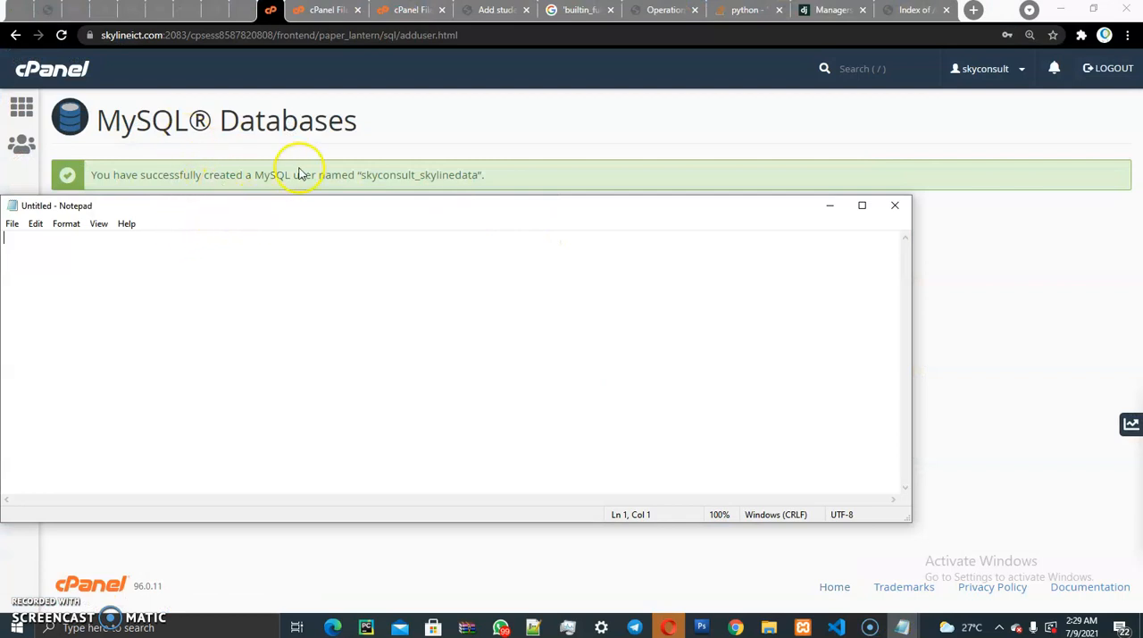
left_click_drag(300, 197, 334, 209)
left_click(549, 270)
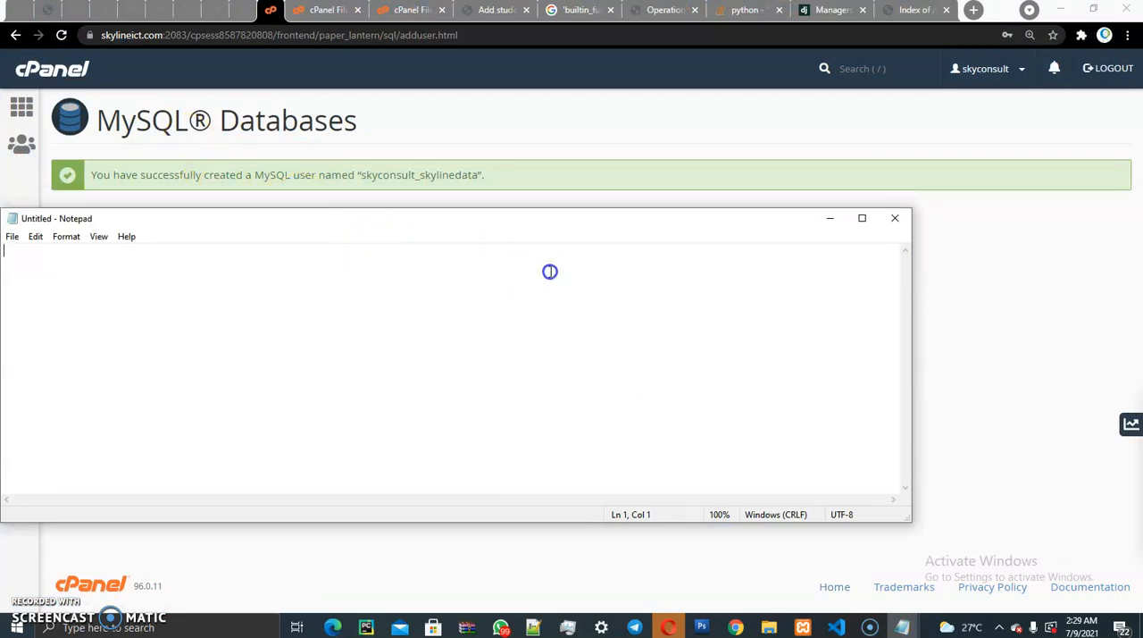
left_click_drag(505, 215, 615, 263)
- Write the label "database password:" in the note, paste the copied database password after it, and highlight the password
type("database password:")
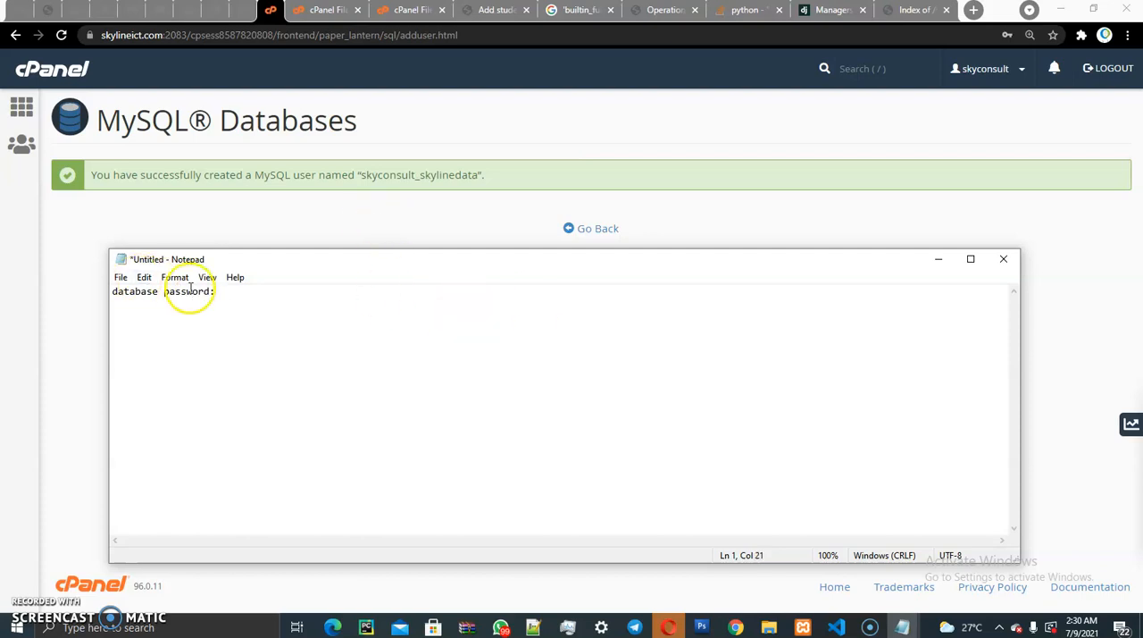
right_click(235, 292)
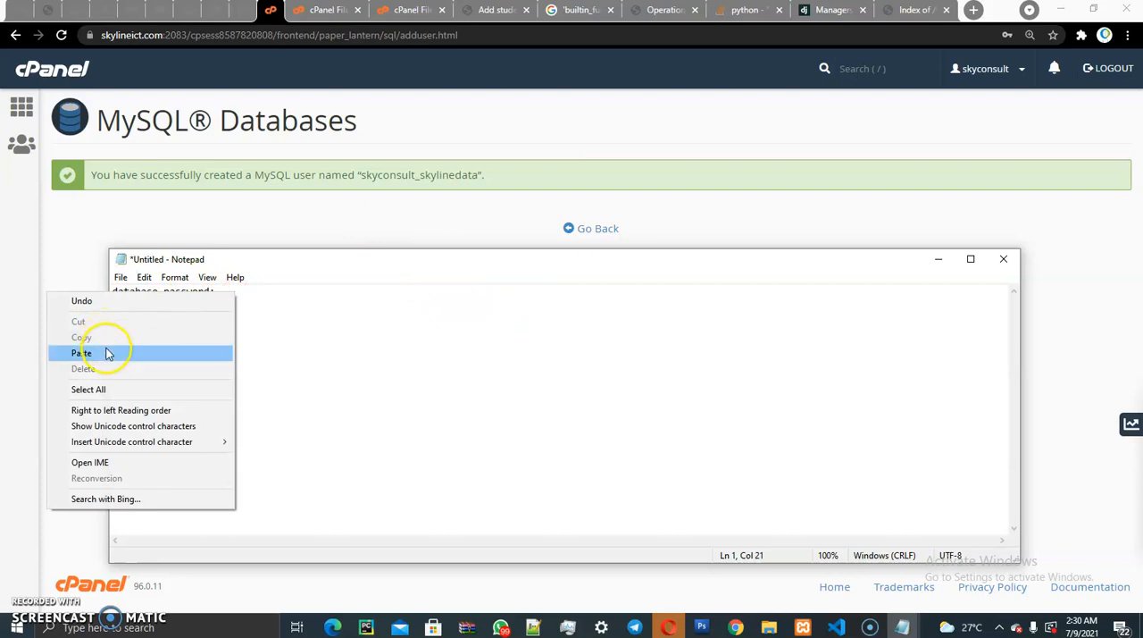
left_click(106, 353)
left_click_drag(311, 291, 248, 294)
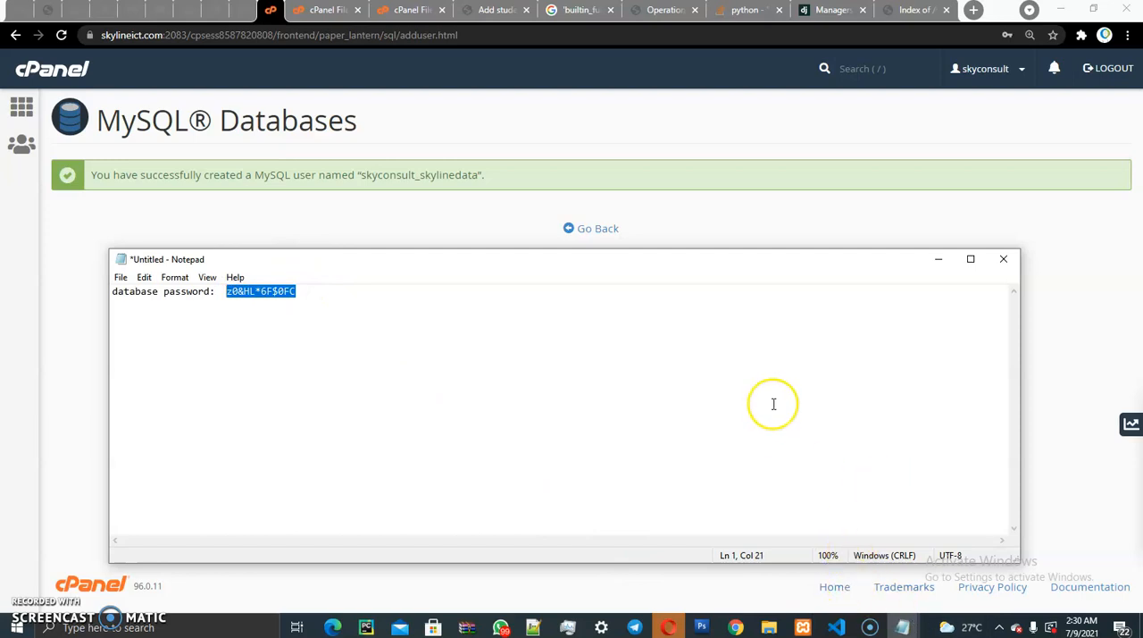
left_click(877, 629)
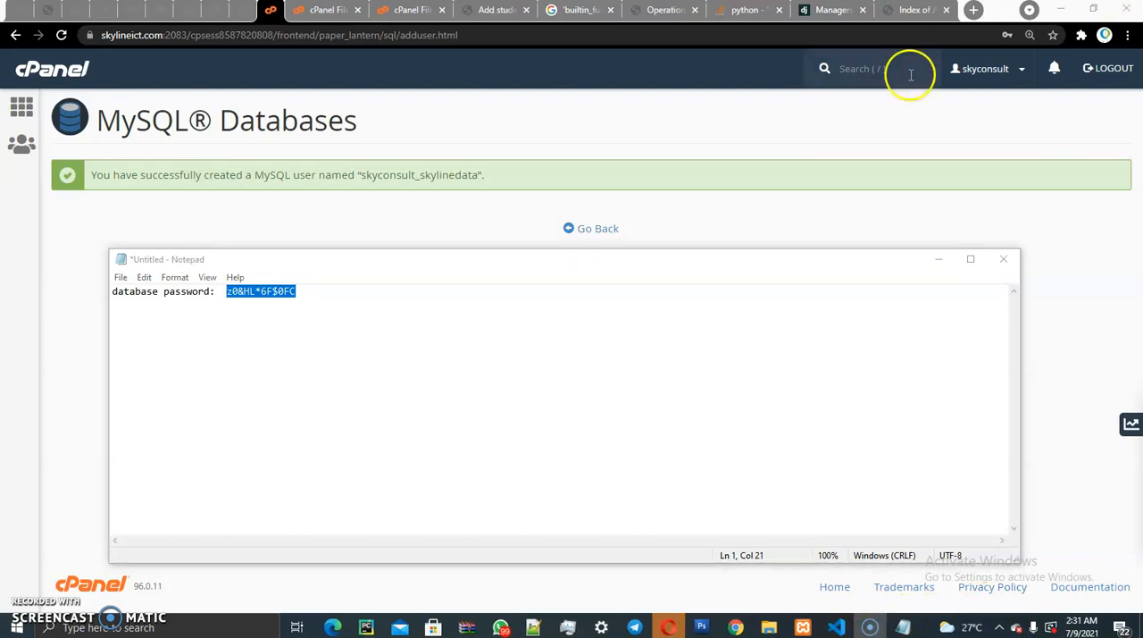
left_click(288, 291)
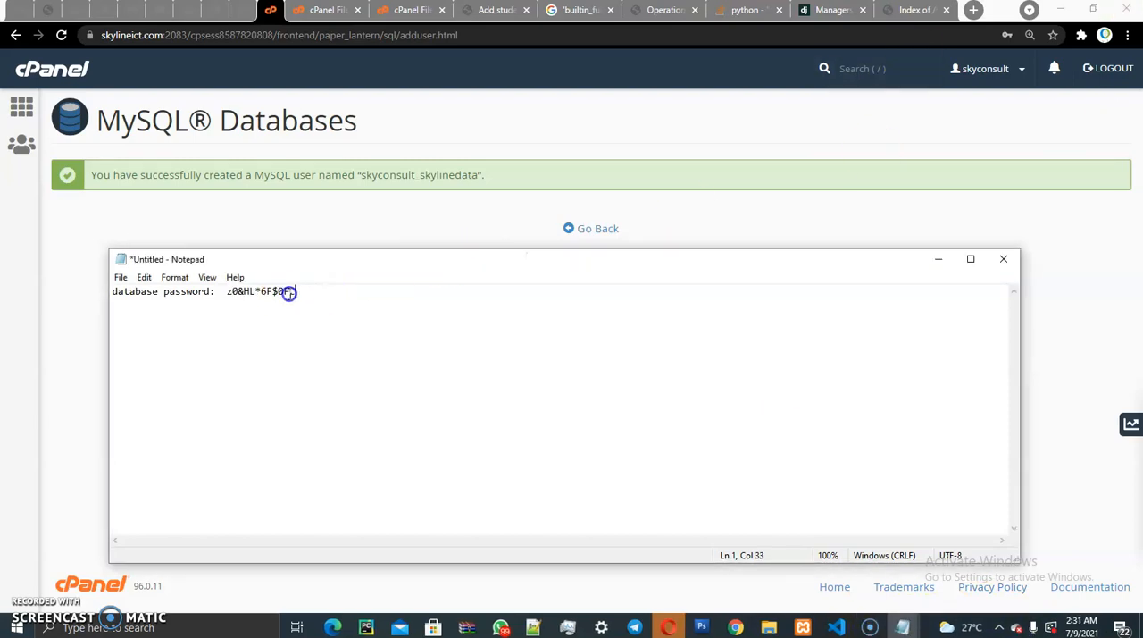
left_click_drag(288, 292, 220, 291)
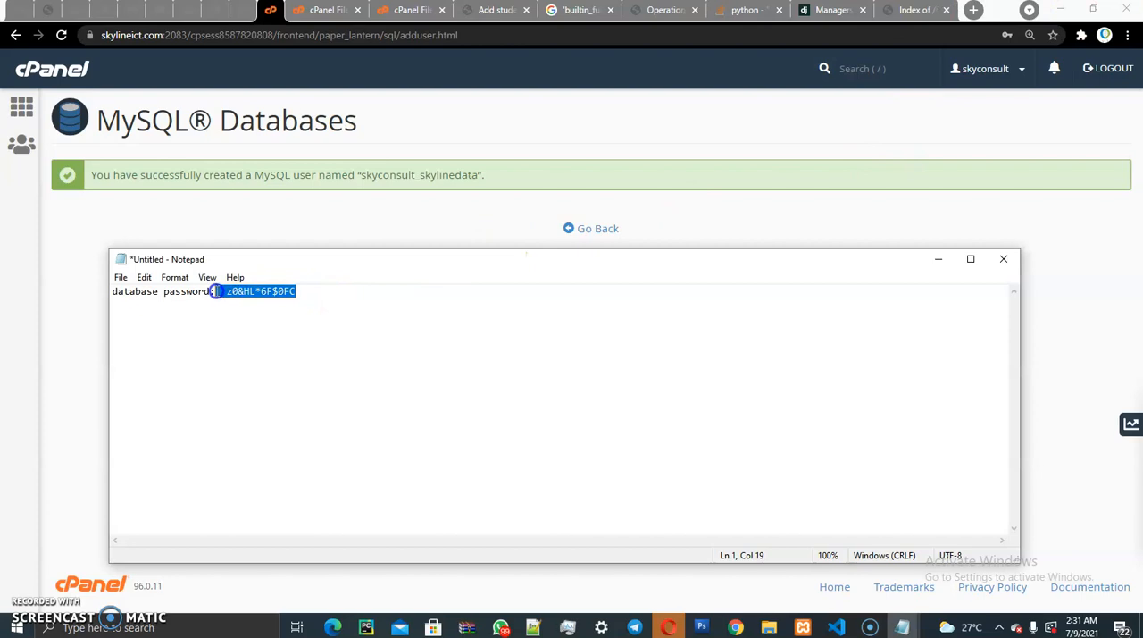
- Switch back to the browser, return to MySQL Databases, and highlight the Add User To Database section
left_click(440, 205)
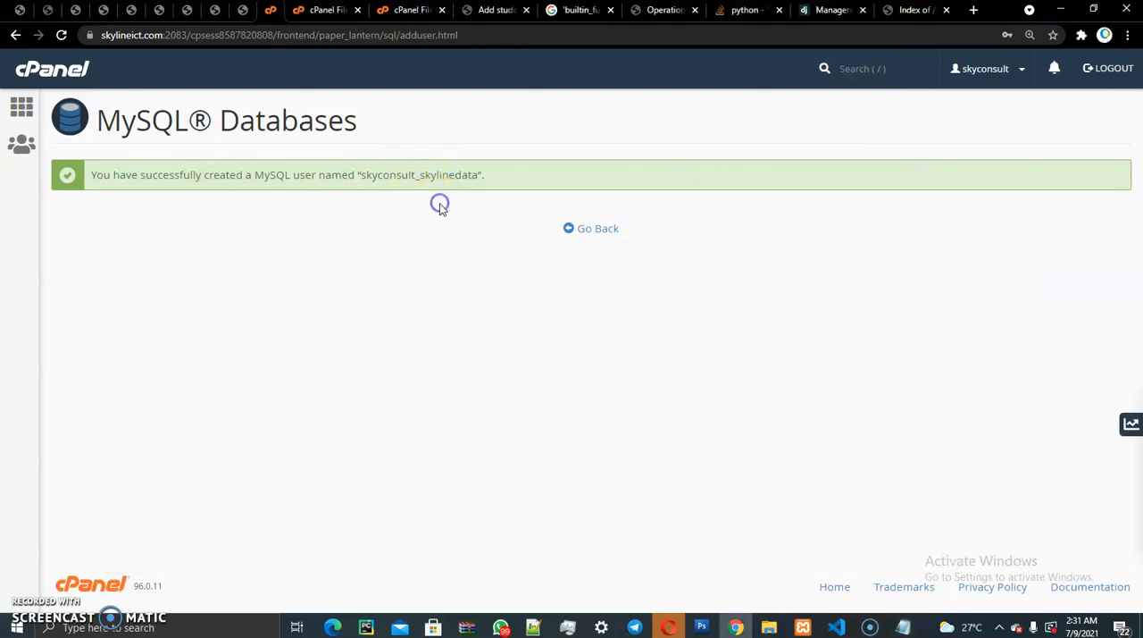
left_click(597, 229)
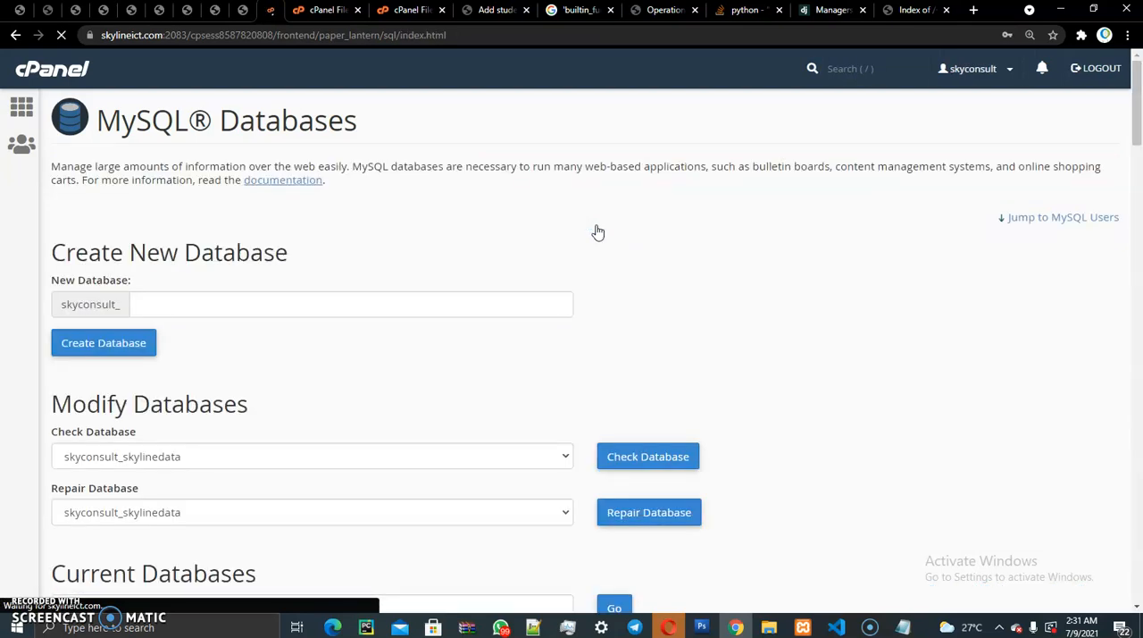
left_click_drag(1139, 82, 1139, 284)
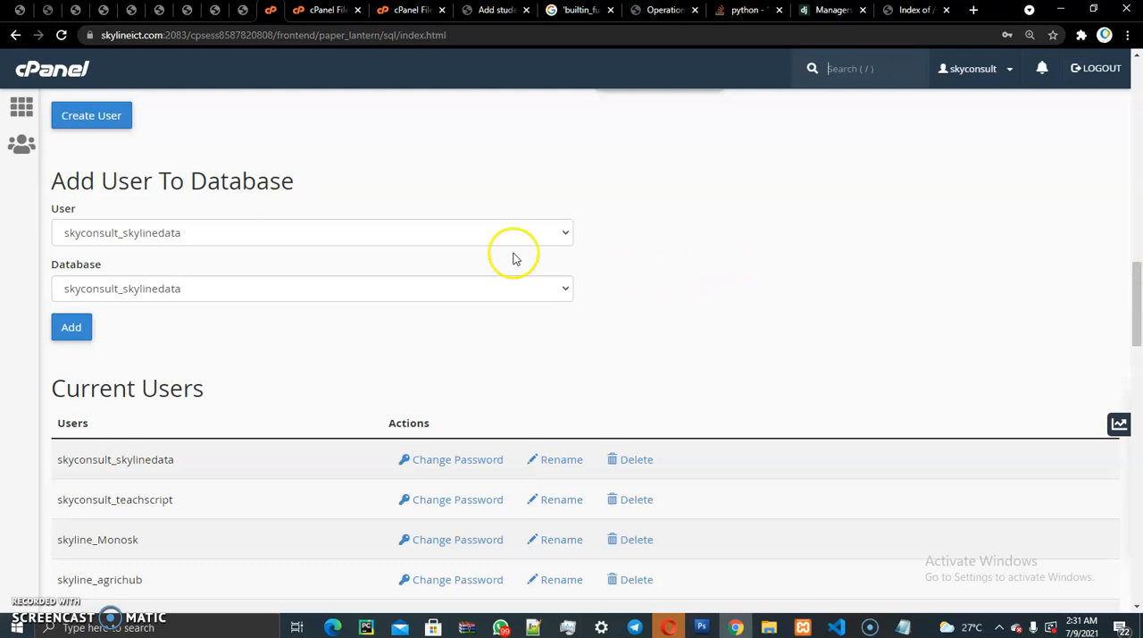
left_click_drag(44, 178, 281, 171)
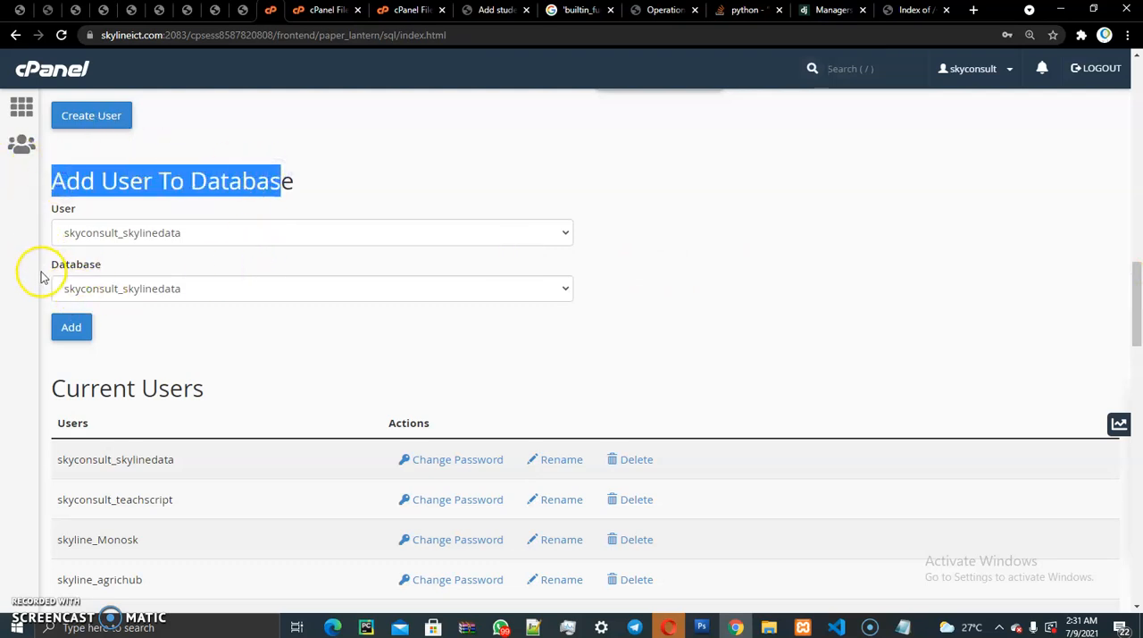
left_click_drag(52, 265, 114, 261)
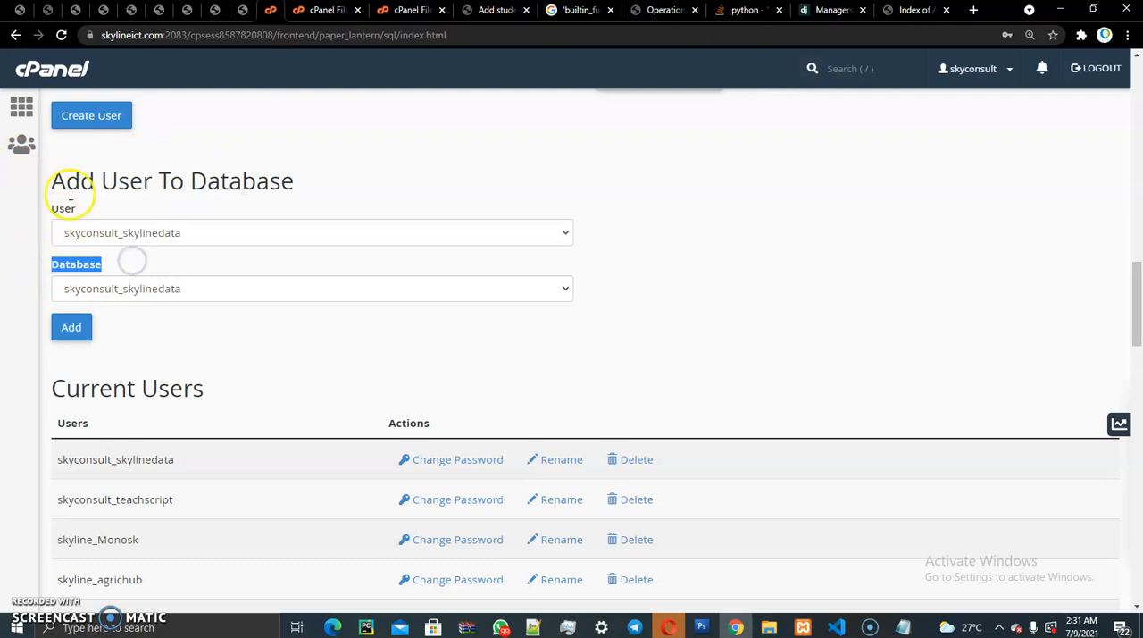
left_click_drag(46, 178, 301, 174)
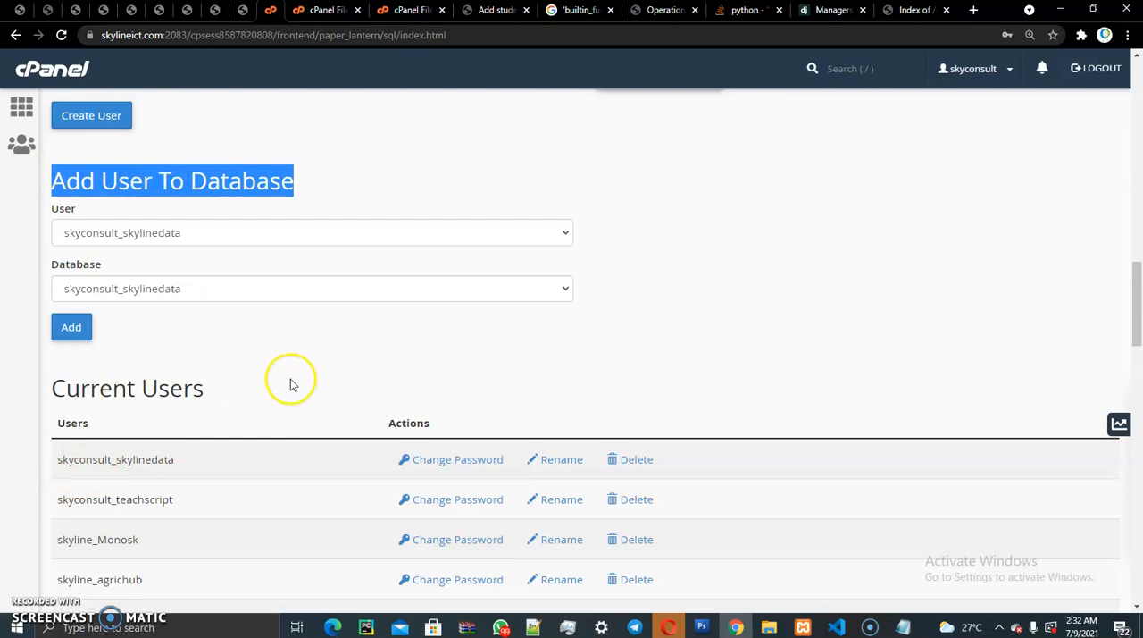
- Select the new skylinedata user and add it to the skylinedata database
left_click(220, 232)
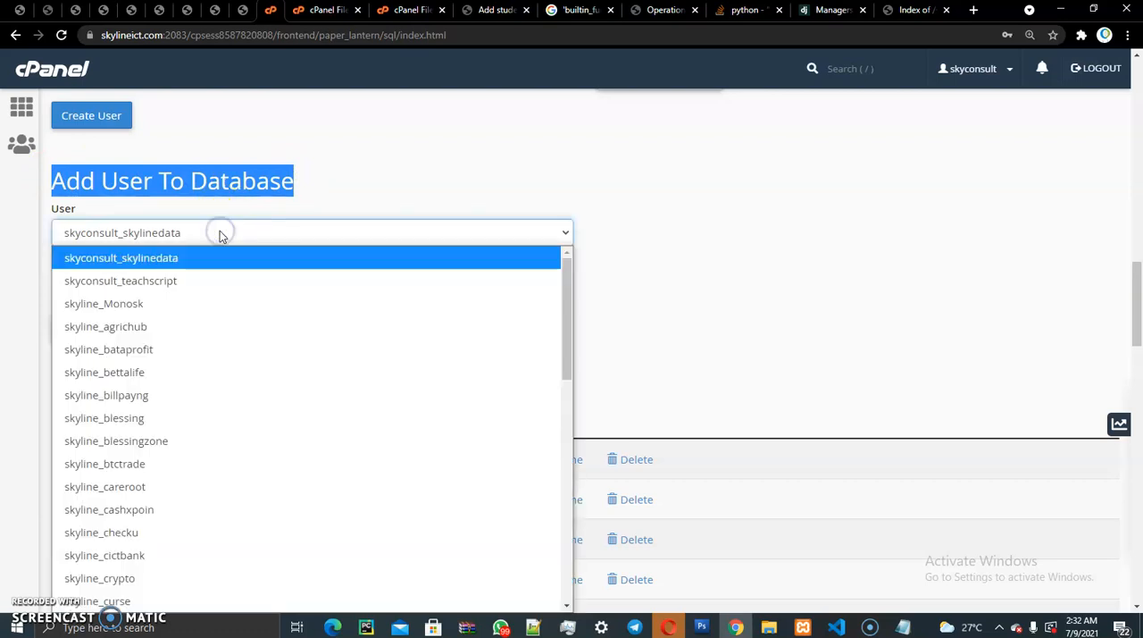
left_click(119, 263)
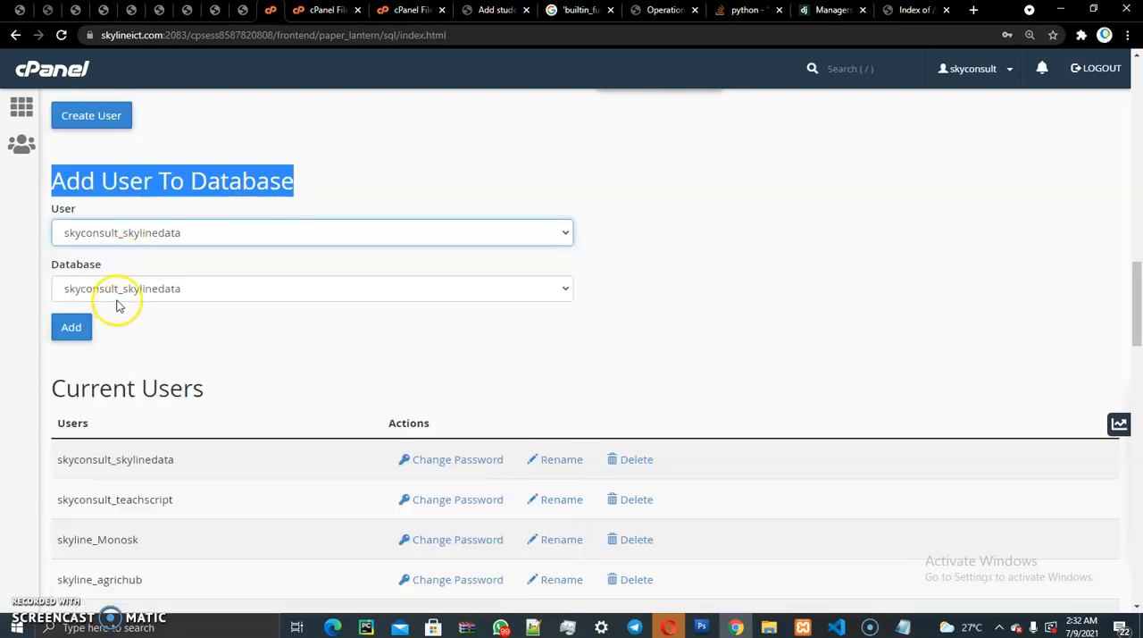
left_click_drag(45, 265, 114, 270)
left_click_drag(45, 175, 104, 208)
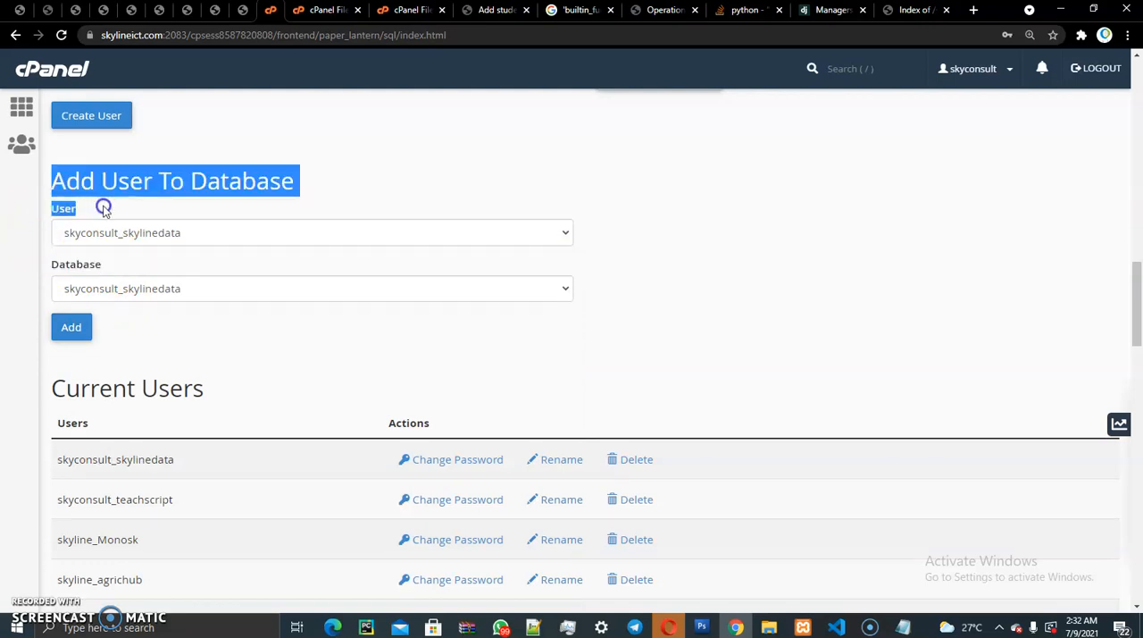
left_click(64, 327)
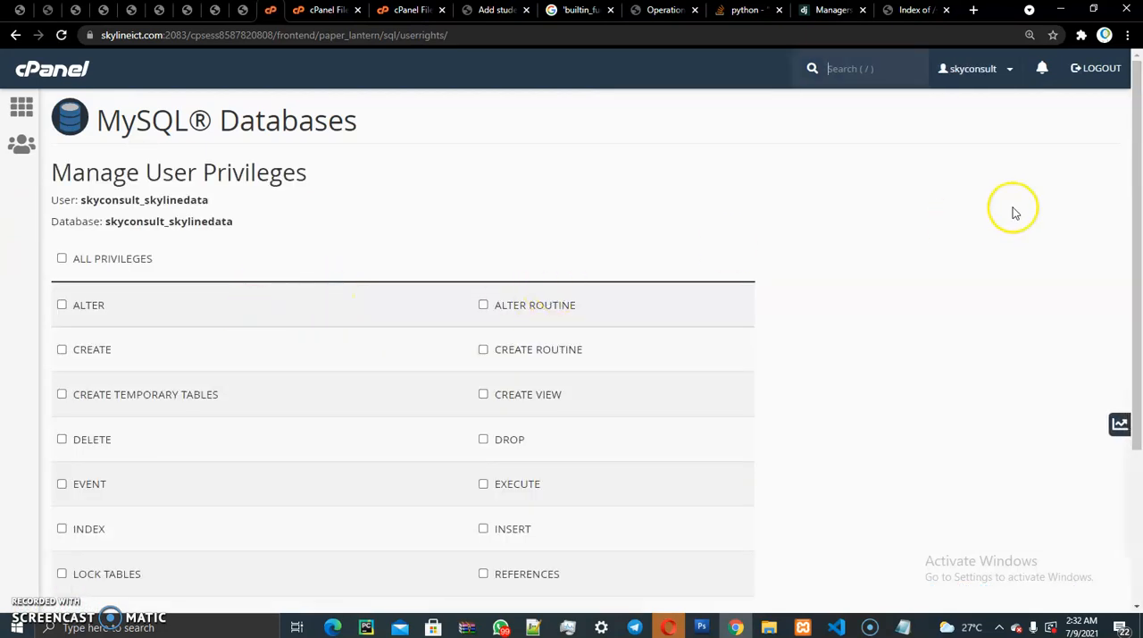
- Review the privilege list, grant the skylinedata user all privileges on the skylinedata database, and save the changes
left_click_drag(1133, 191, 1130, 259)
double_click(502, 390)
double_click(493, 300)
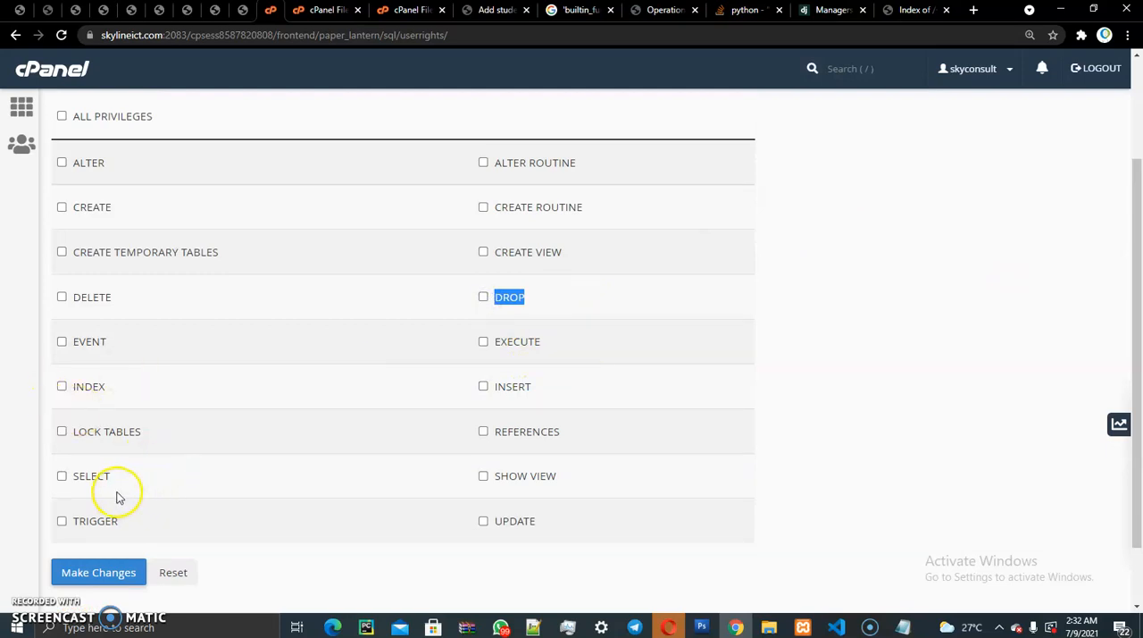
left_click_drag(1133, 349, 1139, 282)
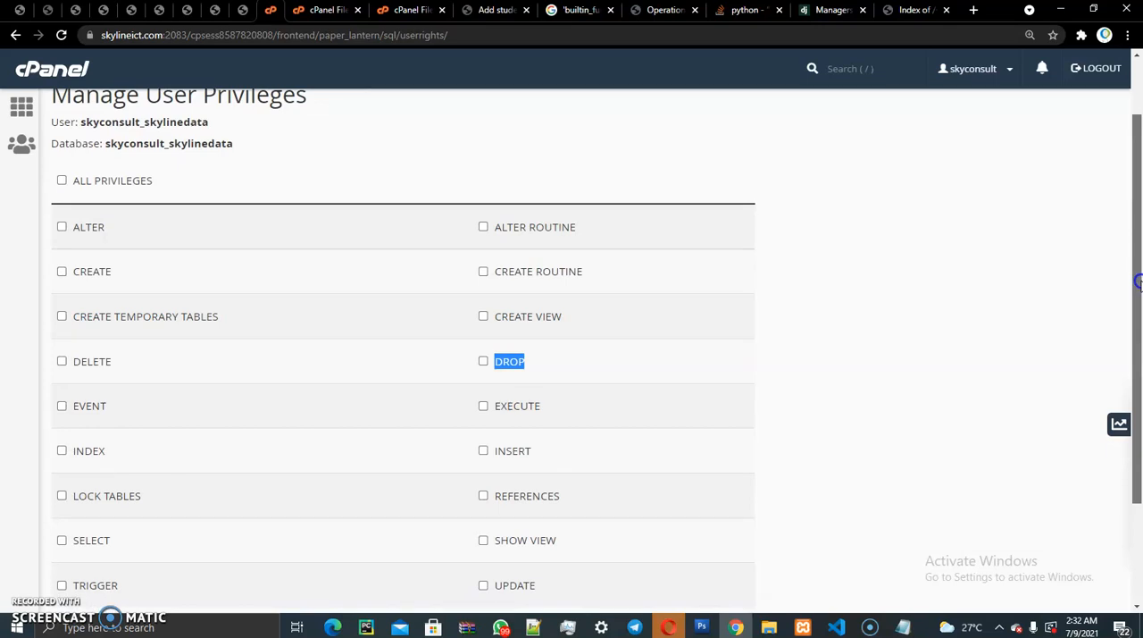
left_click_drag(1139, 270, 1139, 235)
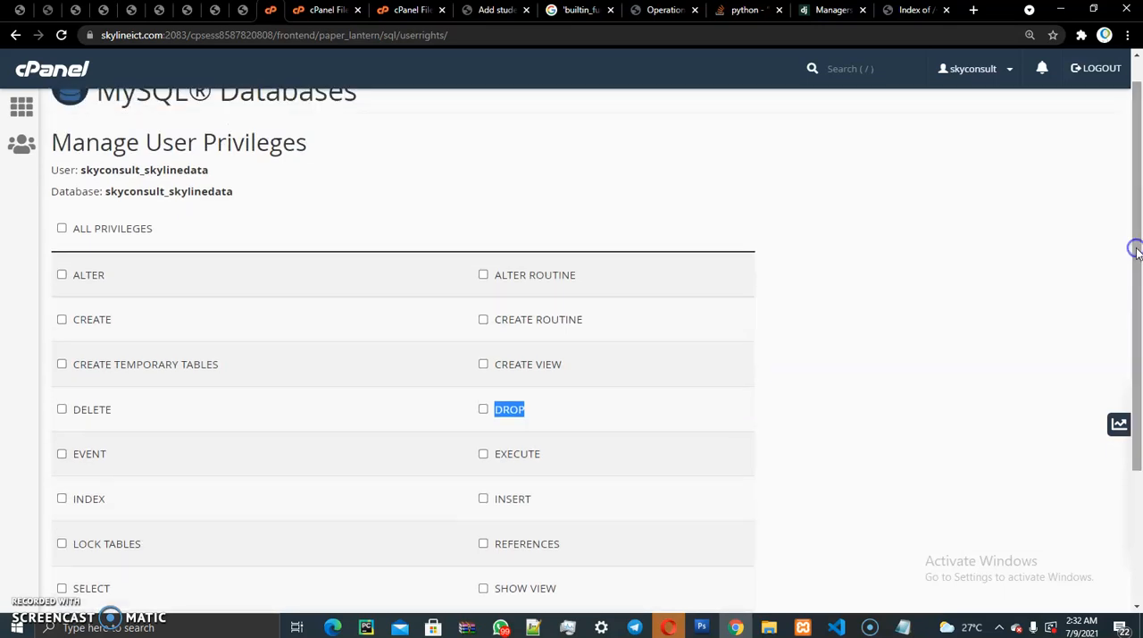
left_click_drag(56, 167, 39, 200)
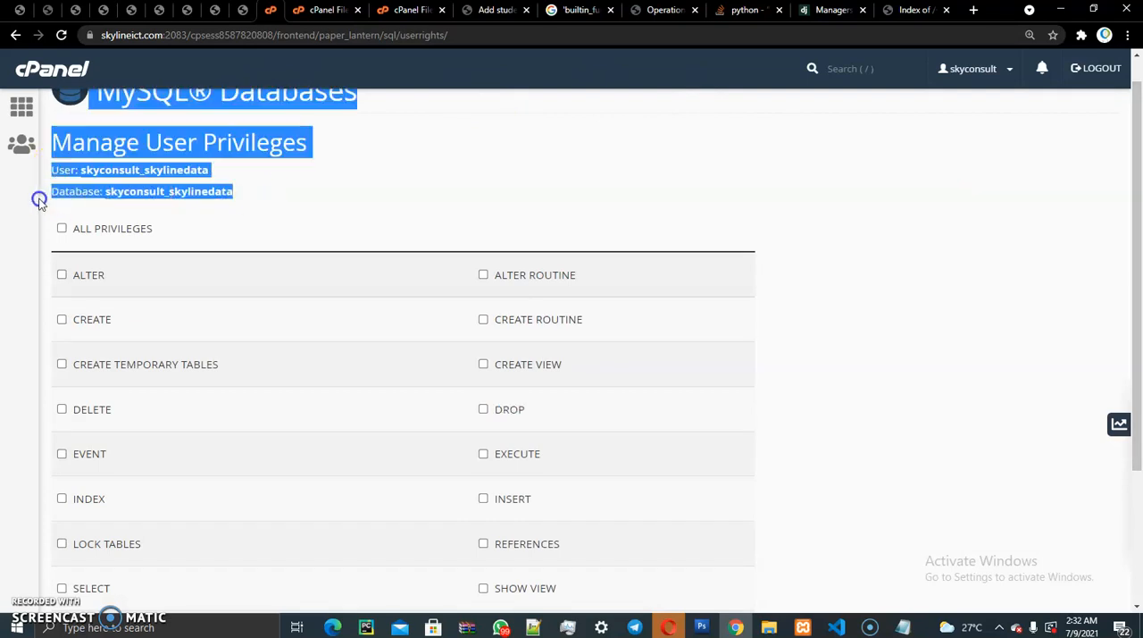
left_click(565, 166)
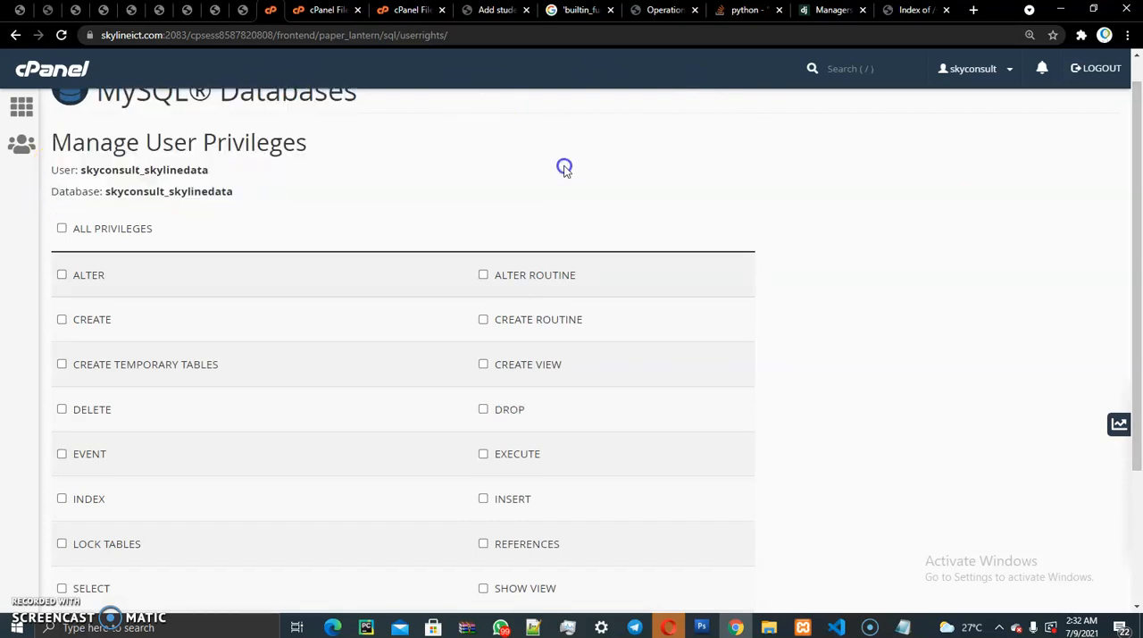
left_click(61, 230)
scroll(1131, 256, "down", 2)
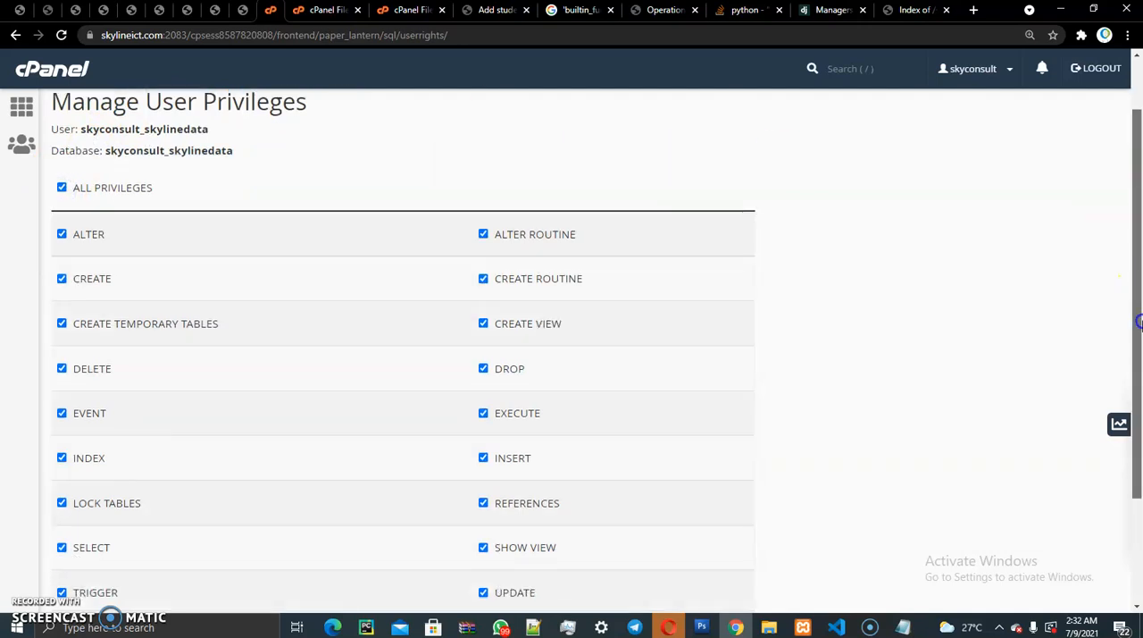
left_click(97, 498)
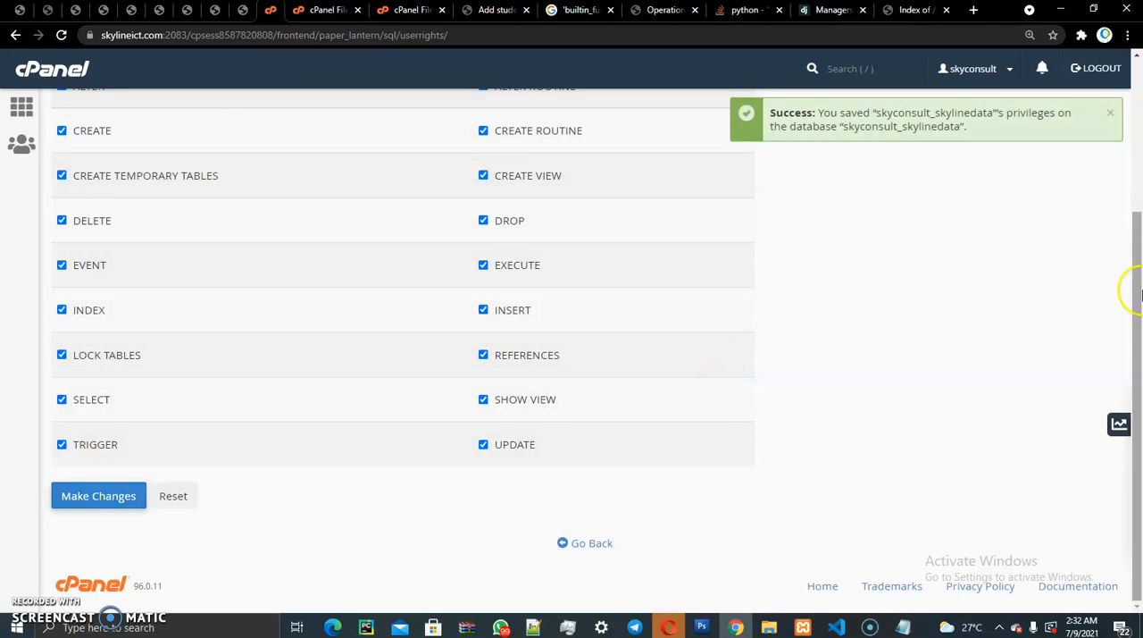
- Copy the User and Database lines from the privileges page into the note below the database password, separated from it by a blank line
scroll(1131, 352, "up", 3)
left_click_drag(247, 212, 55, 188)
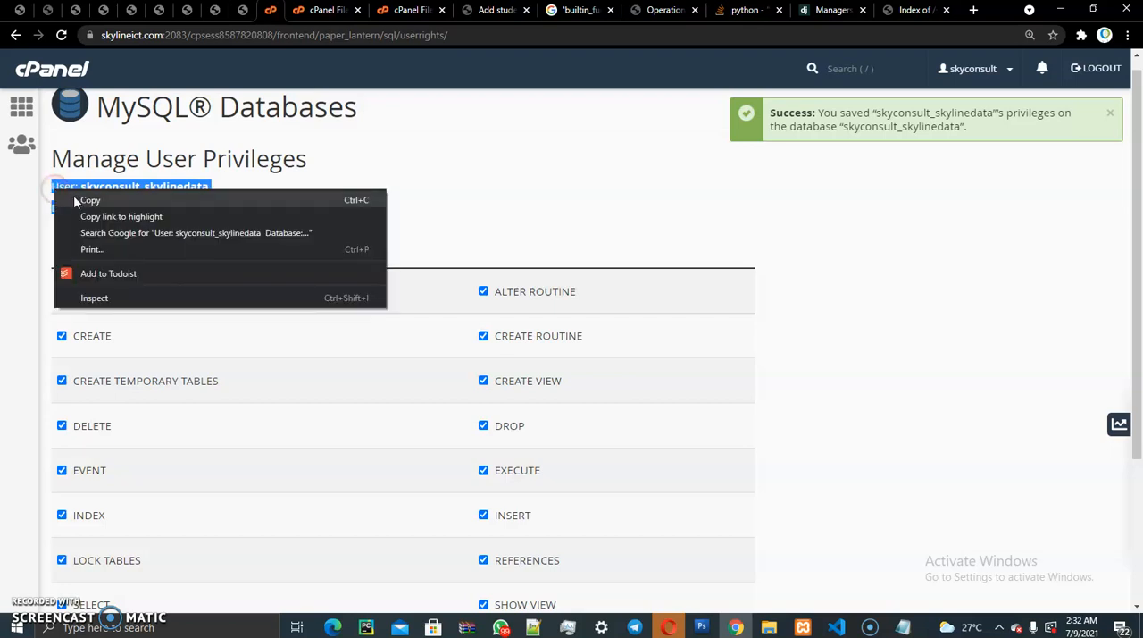
left_click(61, 198)
left_click(904, 626)
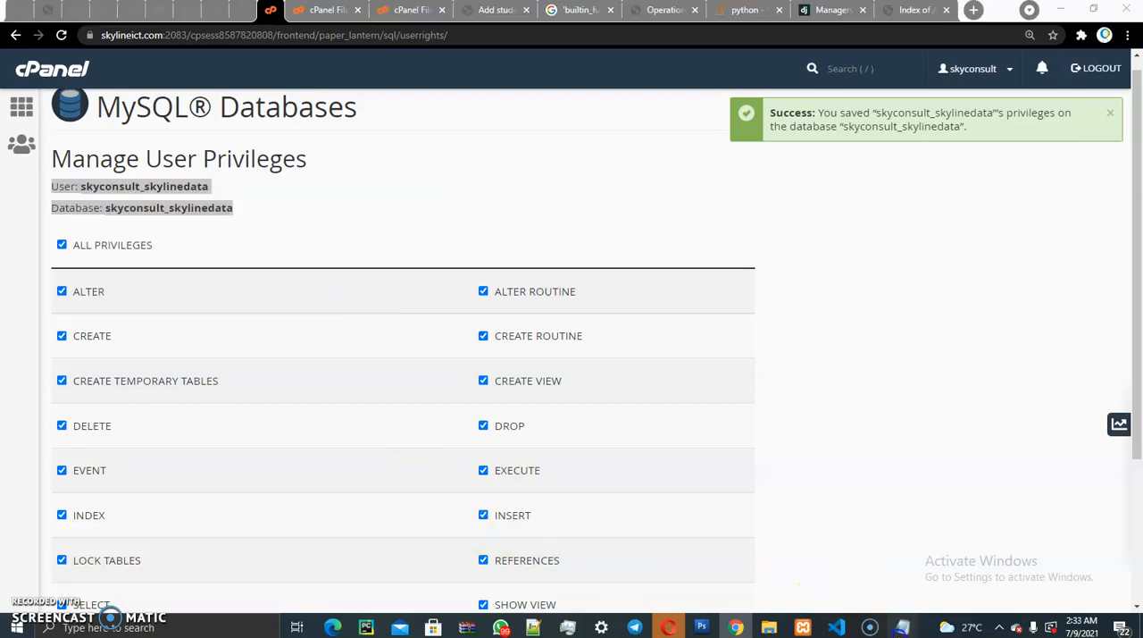
left_click(878, 585)
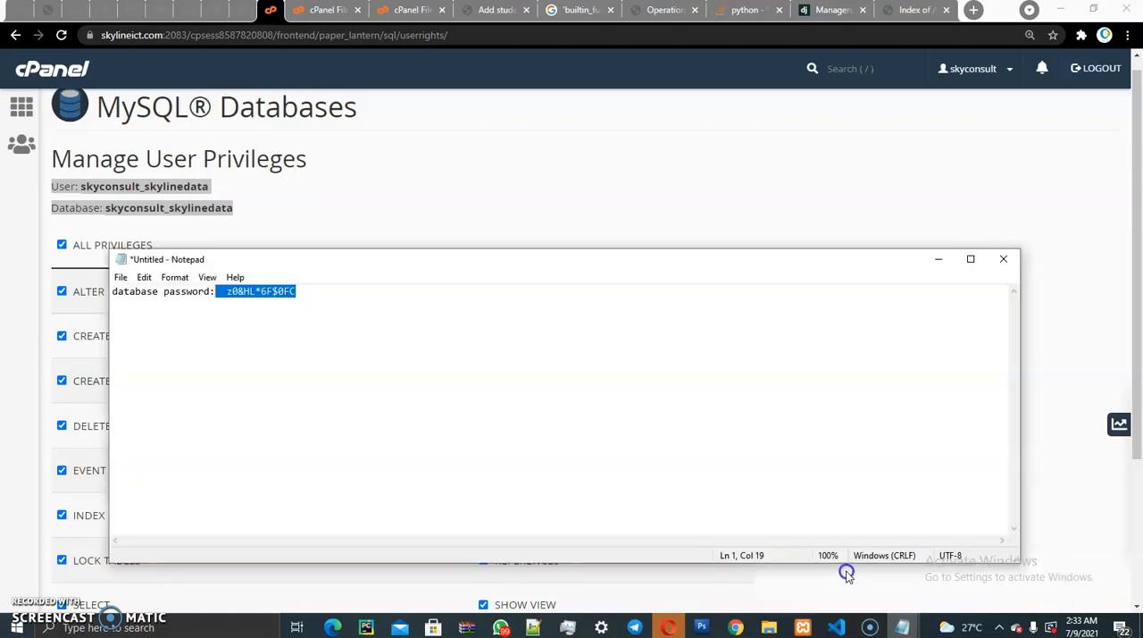
left_click(323, 289)
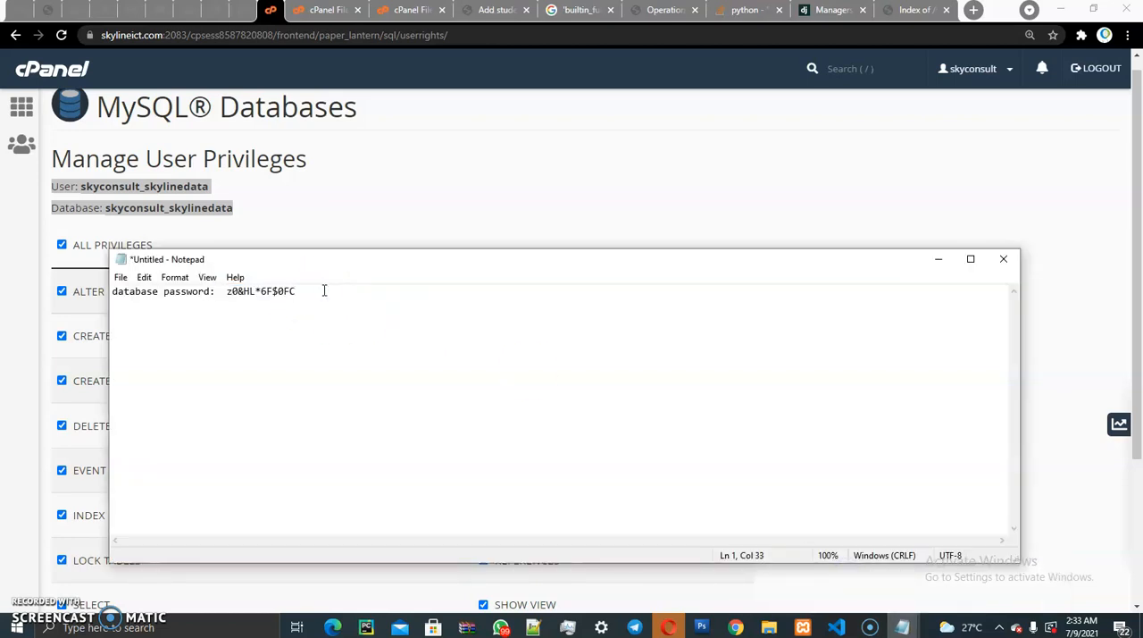
right_click(114, 303)
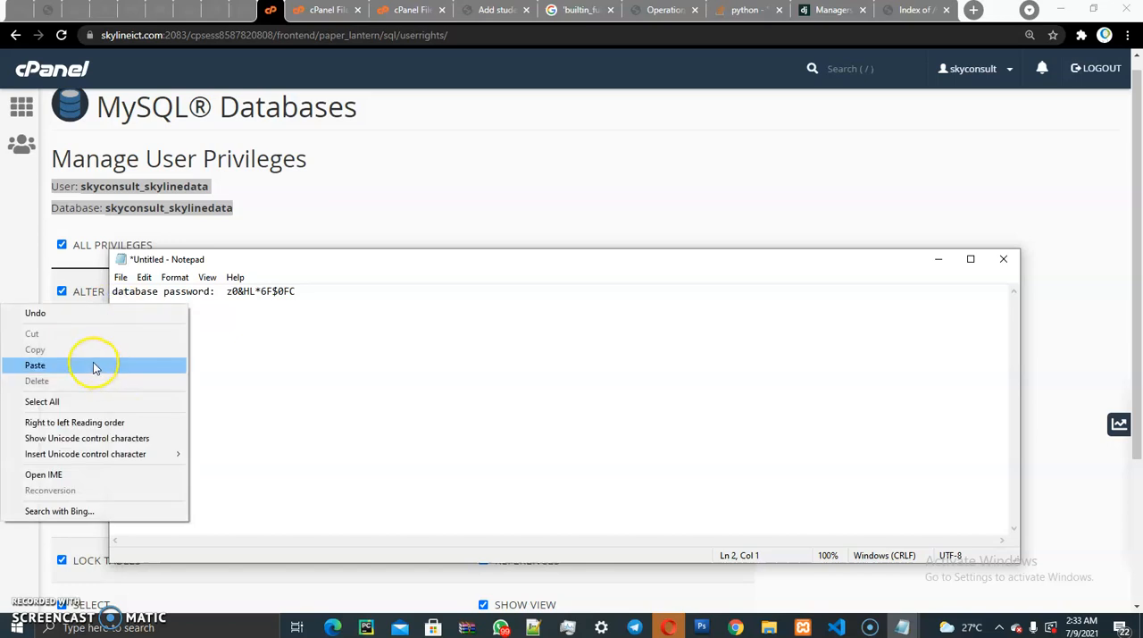
left_click(92, 365)
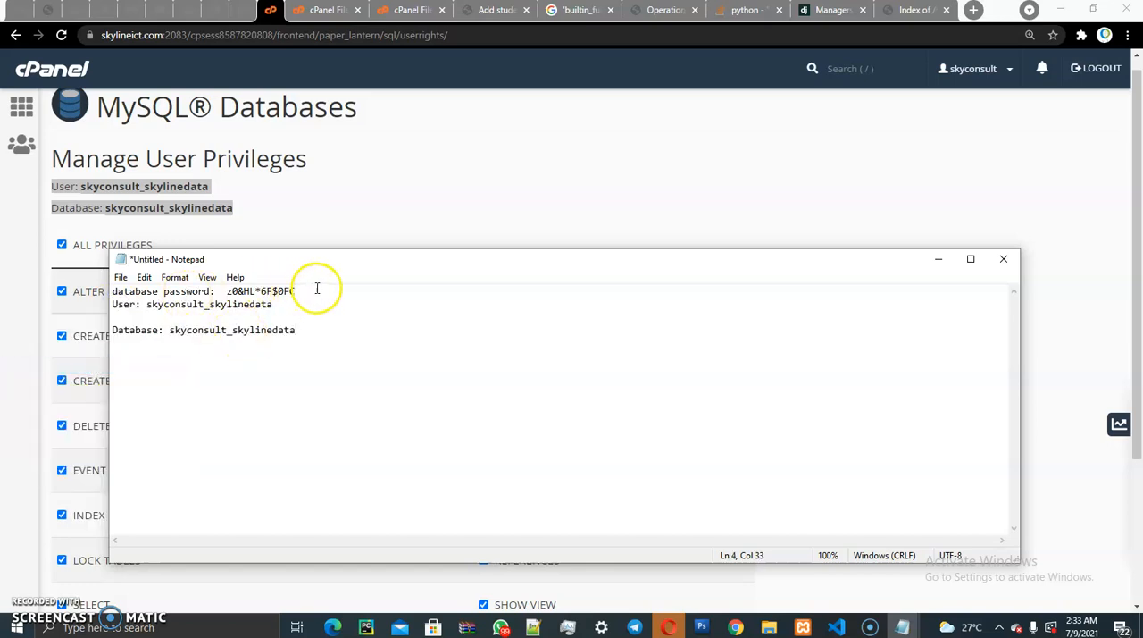
key("Return")
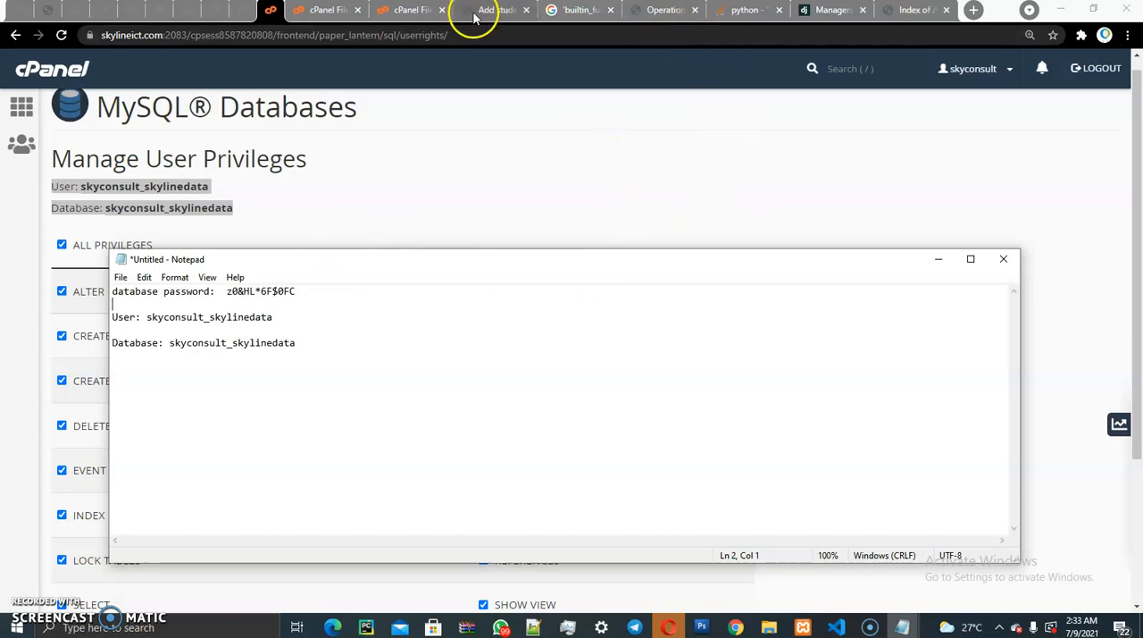
- Check the cash.zip upload, leave the upload page, and return to the skylinescript folder in File Manager
left_click(409, 11)
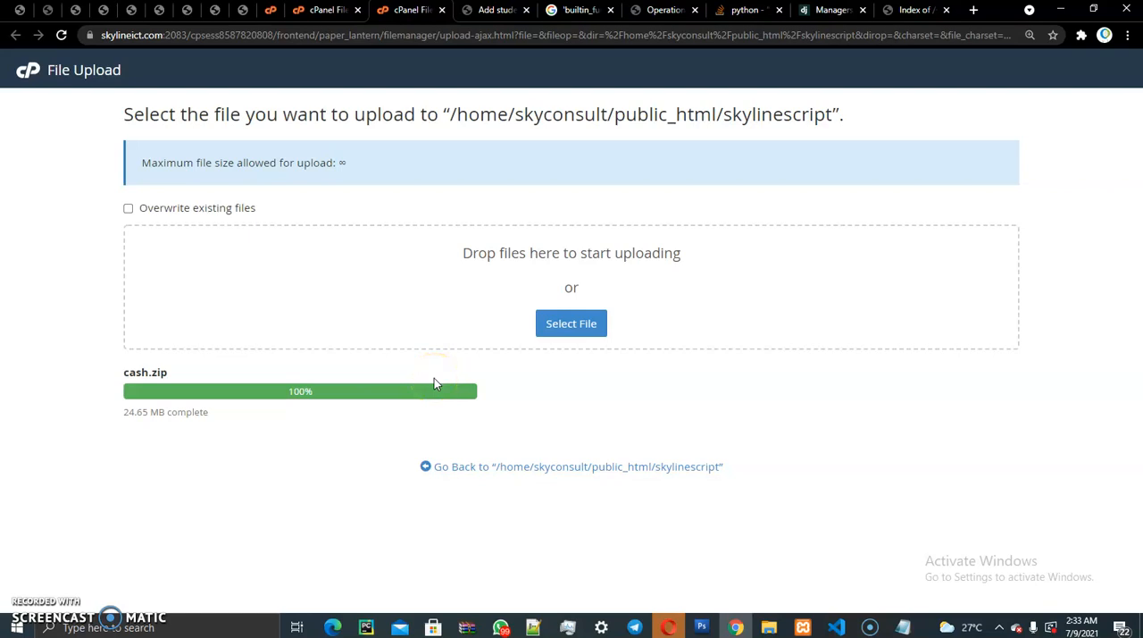
left_click_drag(273, 390, 386, 396)
left_click(620, 470)
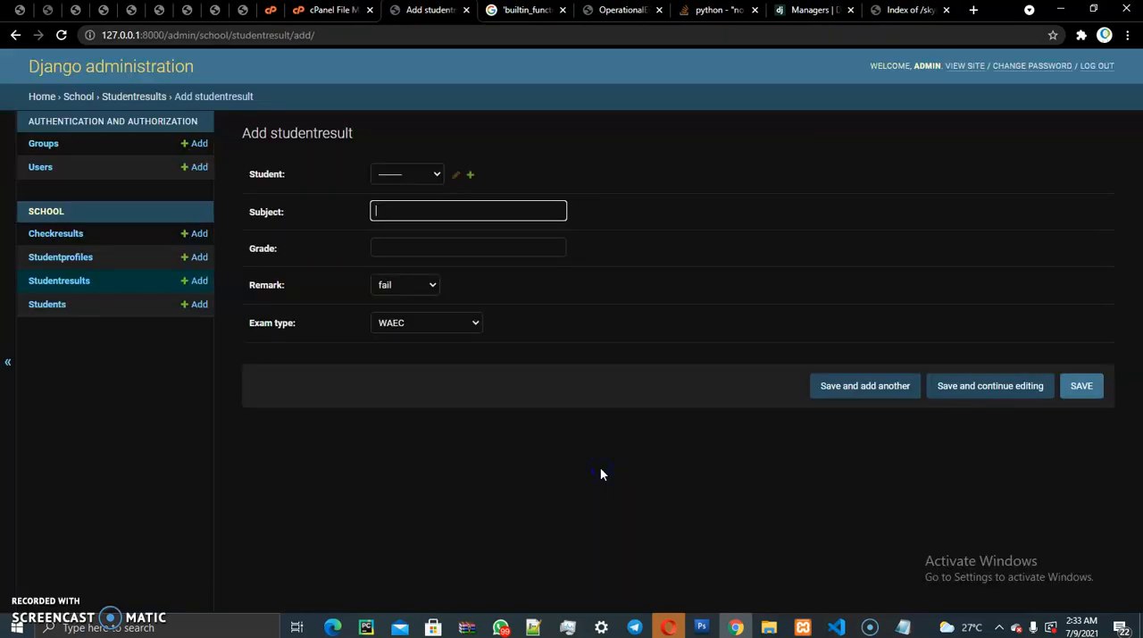
left_click(337, 12)
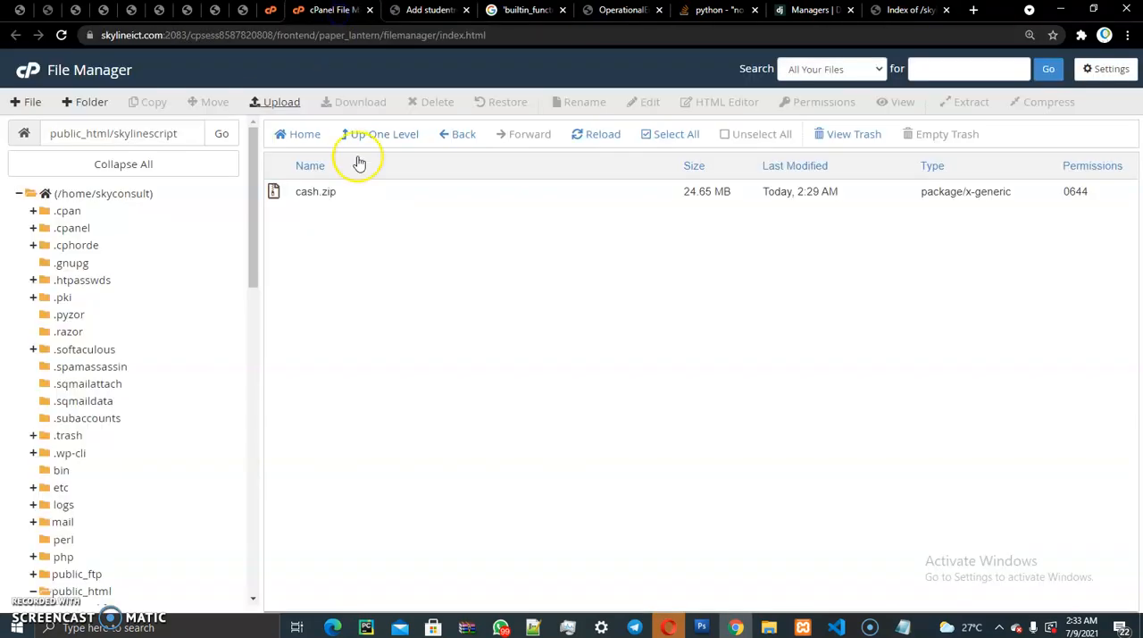
- Extract cash.zip into /public_html/skylinescript and close the extraction results
right_click(294, 195)
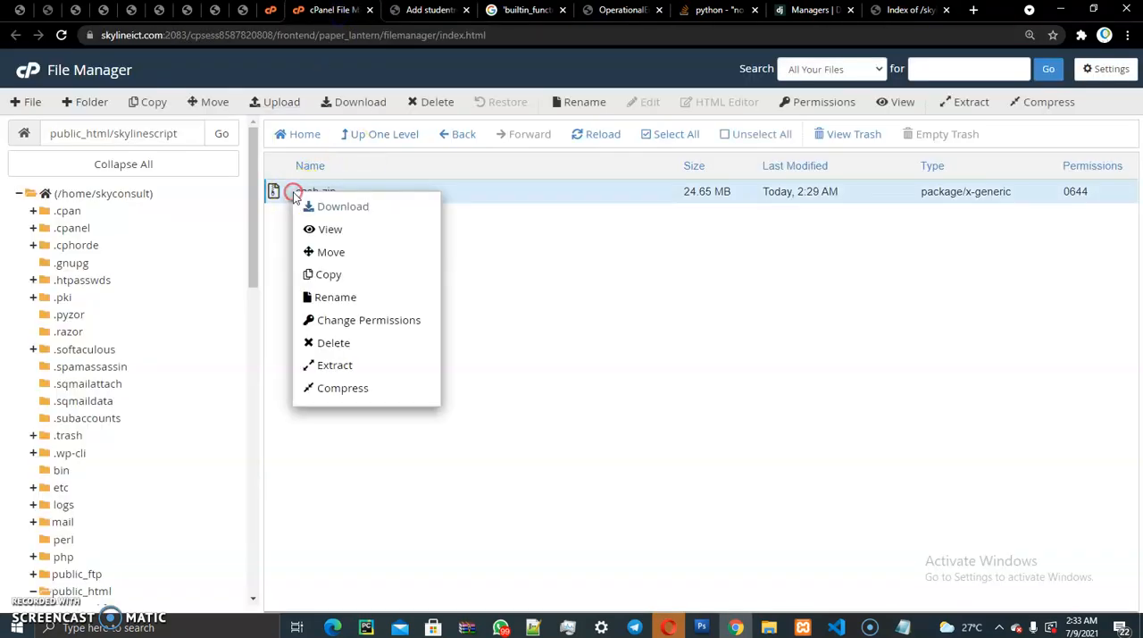
left_click(338, 366)
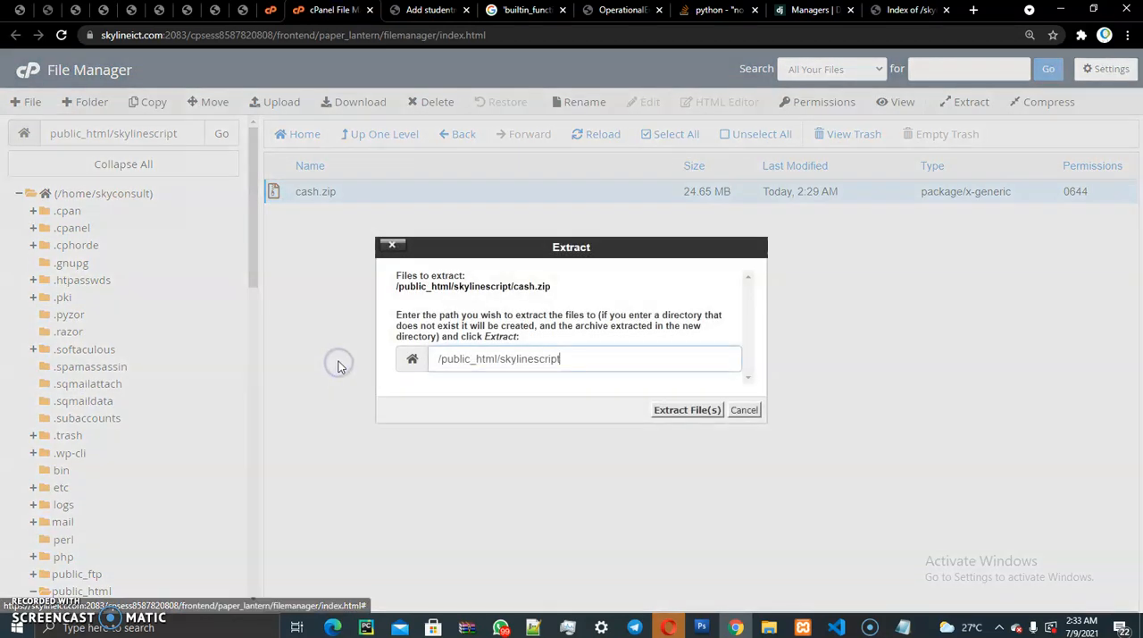
left_click(682, 408)
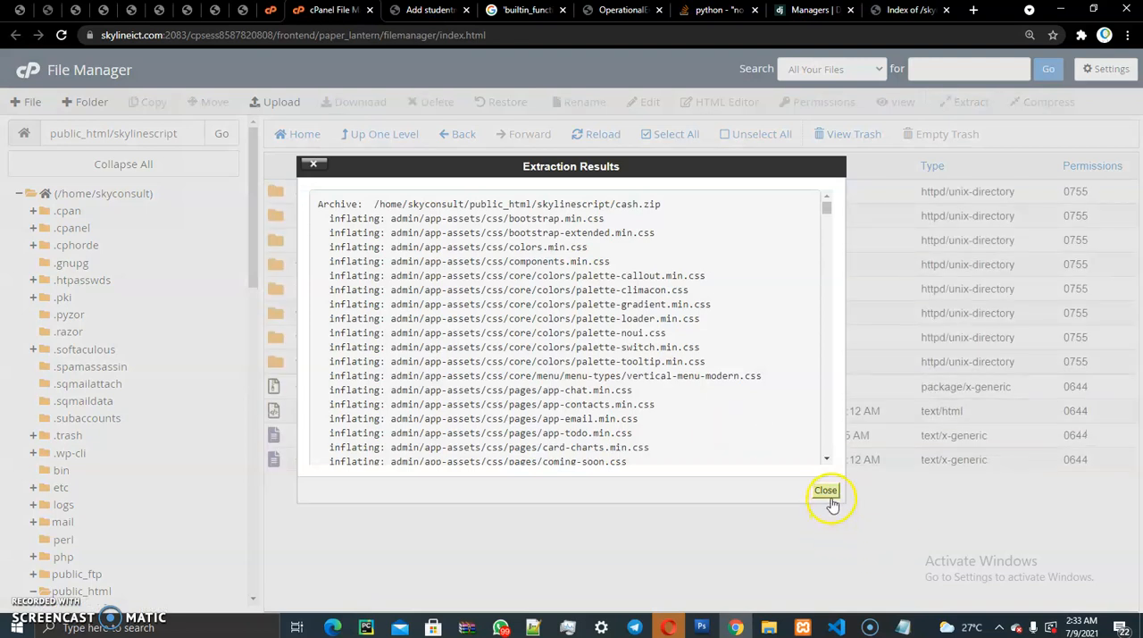
left_click(826, 493)
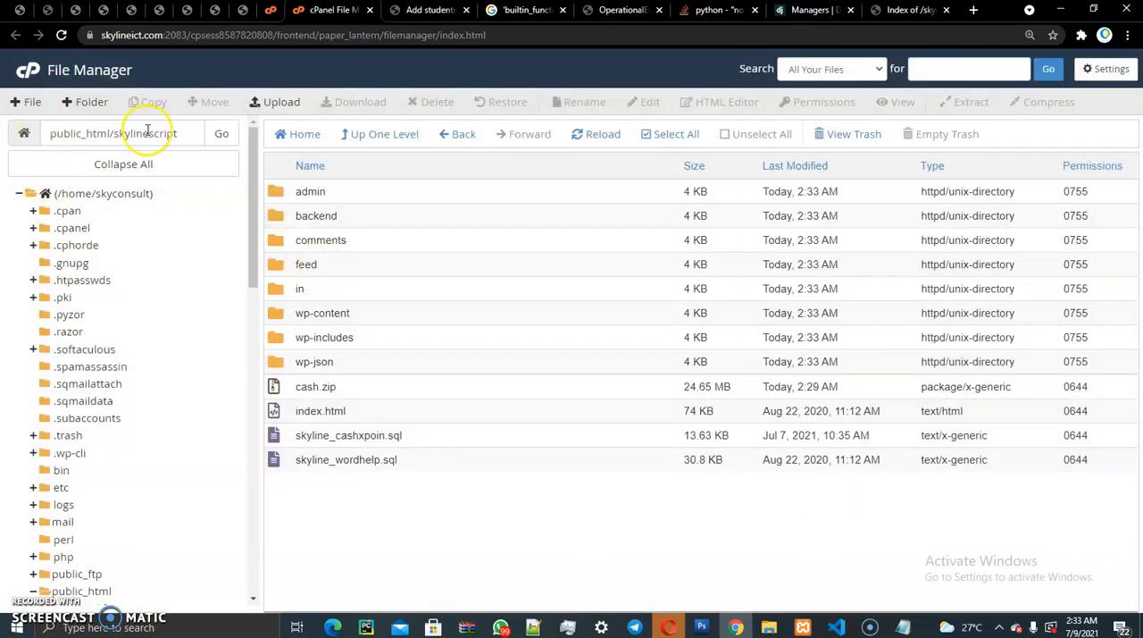
- Highlight the skylinescript folder name in the path, then reload skylineict.com/skylinescript and view the hosted home page
left_click_drag(115, 133, 169, 133)
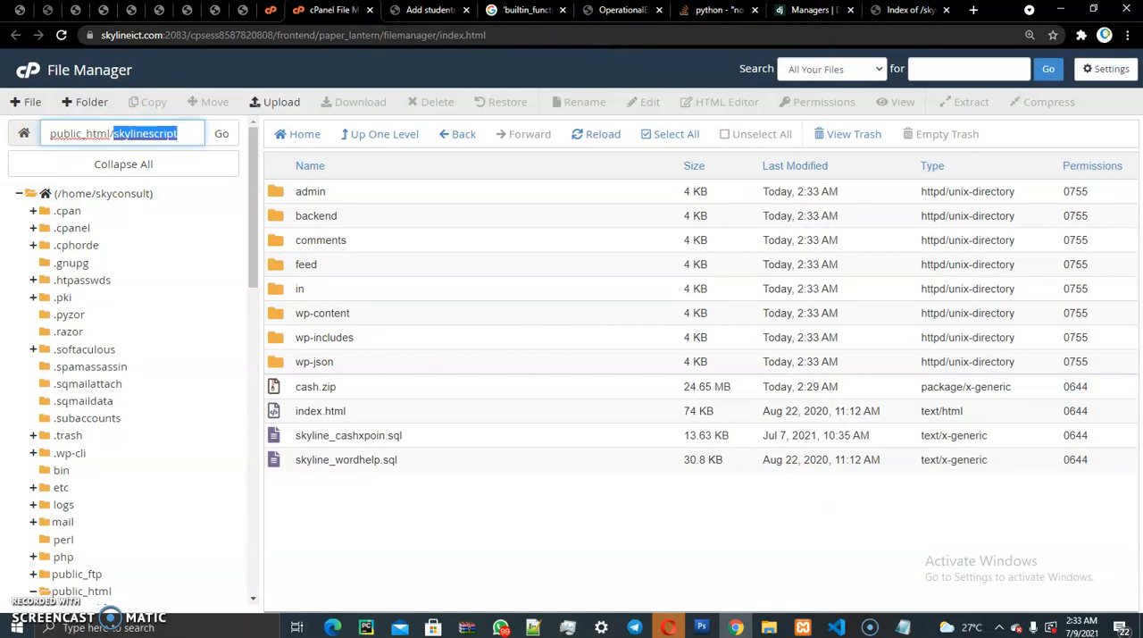
left_click(909, 10)
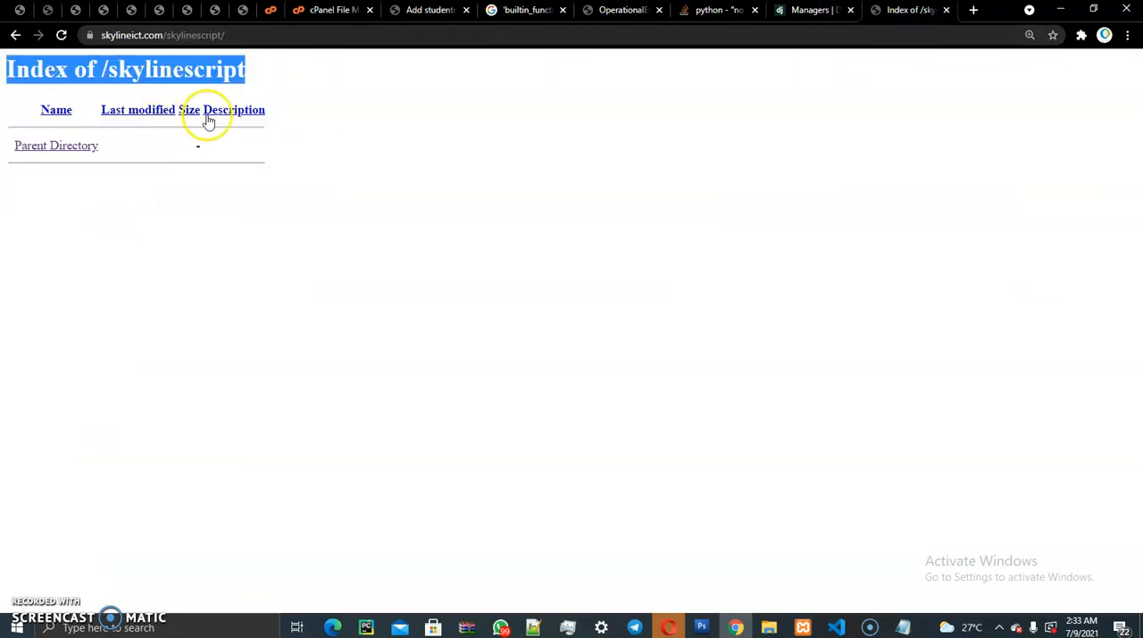
left_click(63, 75)
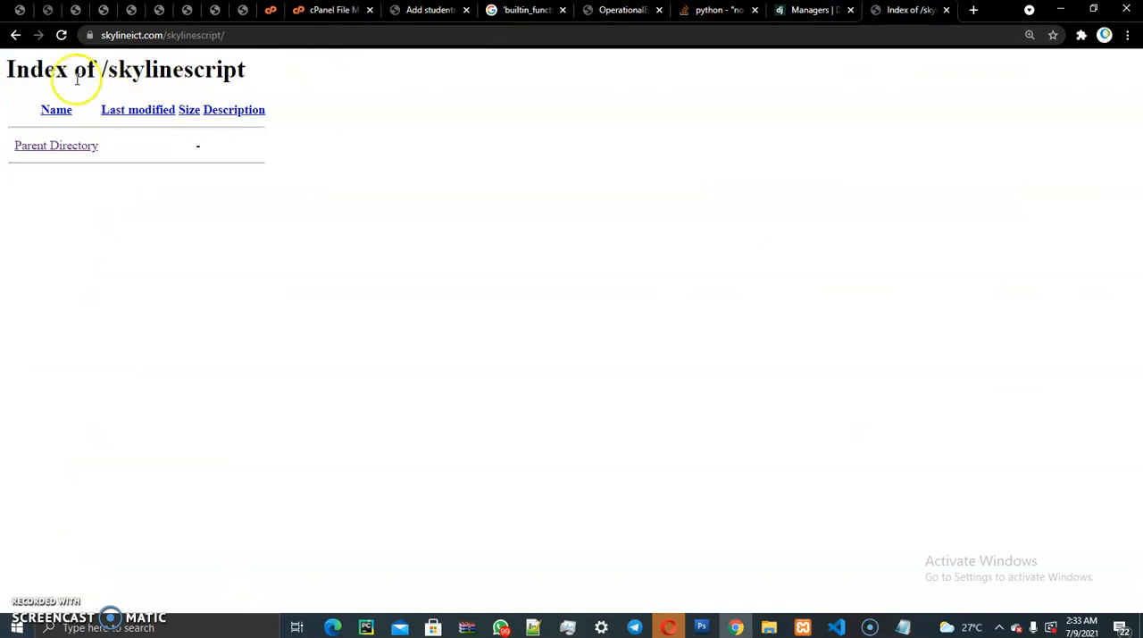
left_click(61, 36)
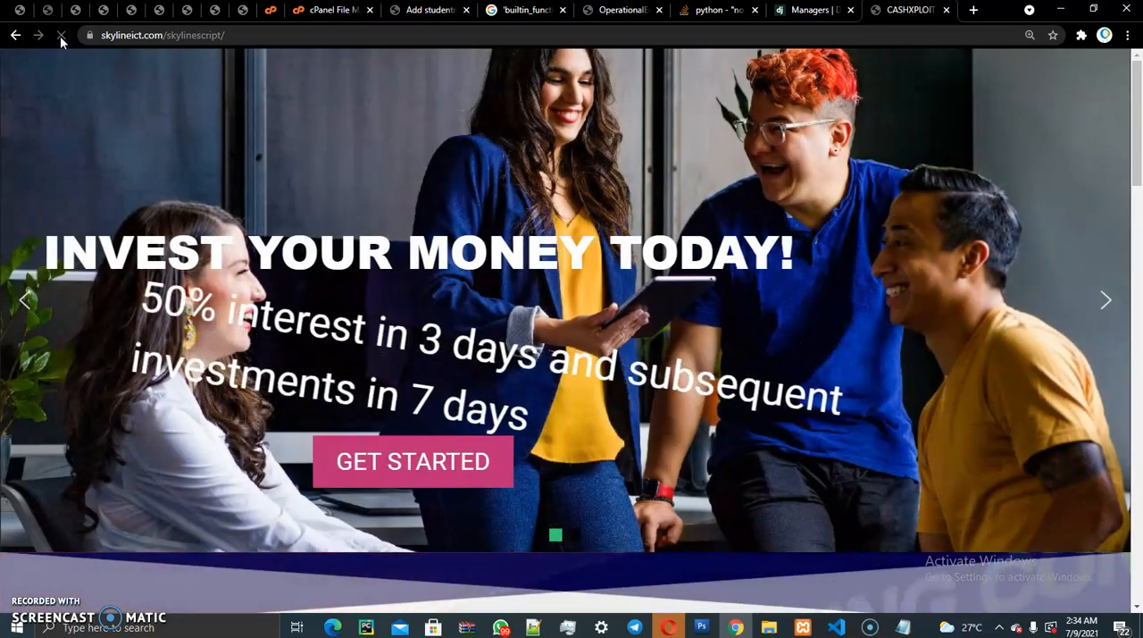
left_click_drag(1137, 125, 1129, 84)
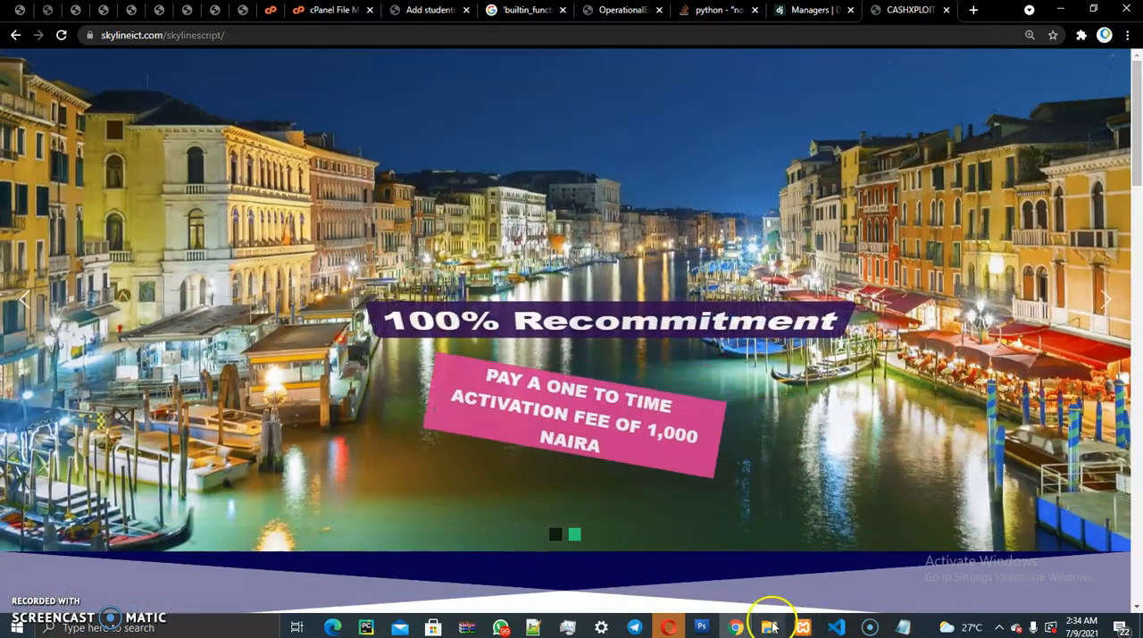
- Switch to File Explorer, open the skyline_cashxpoin SQL file in the local sky folder, and switch back to the browser
left_click(770, 627)
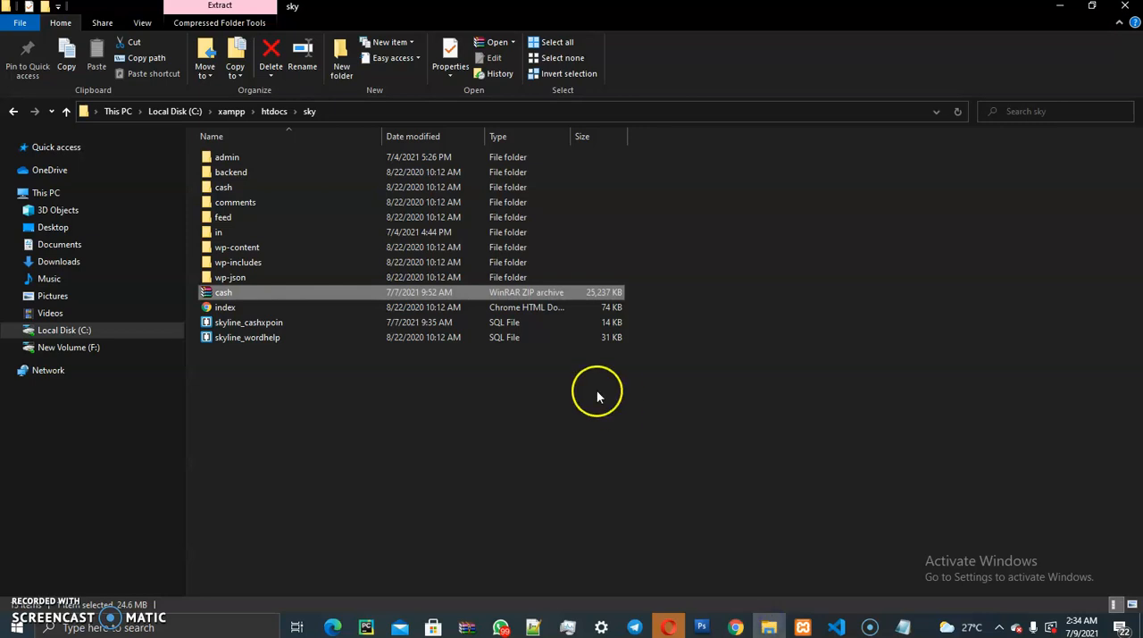
left_click(225, 325)
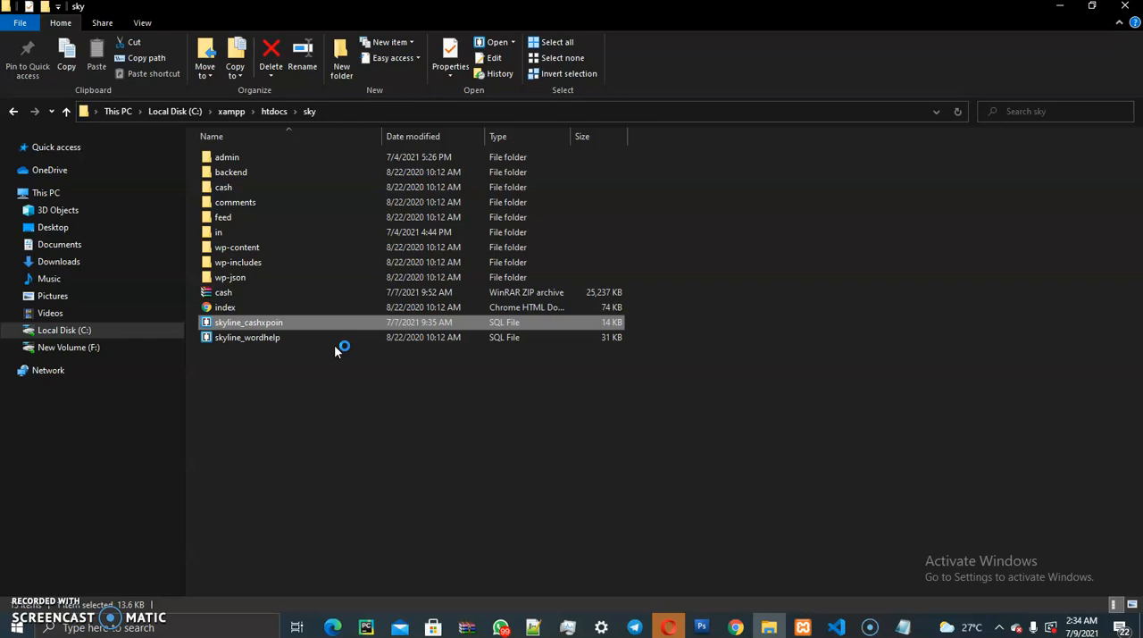
left_click(735, 626)
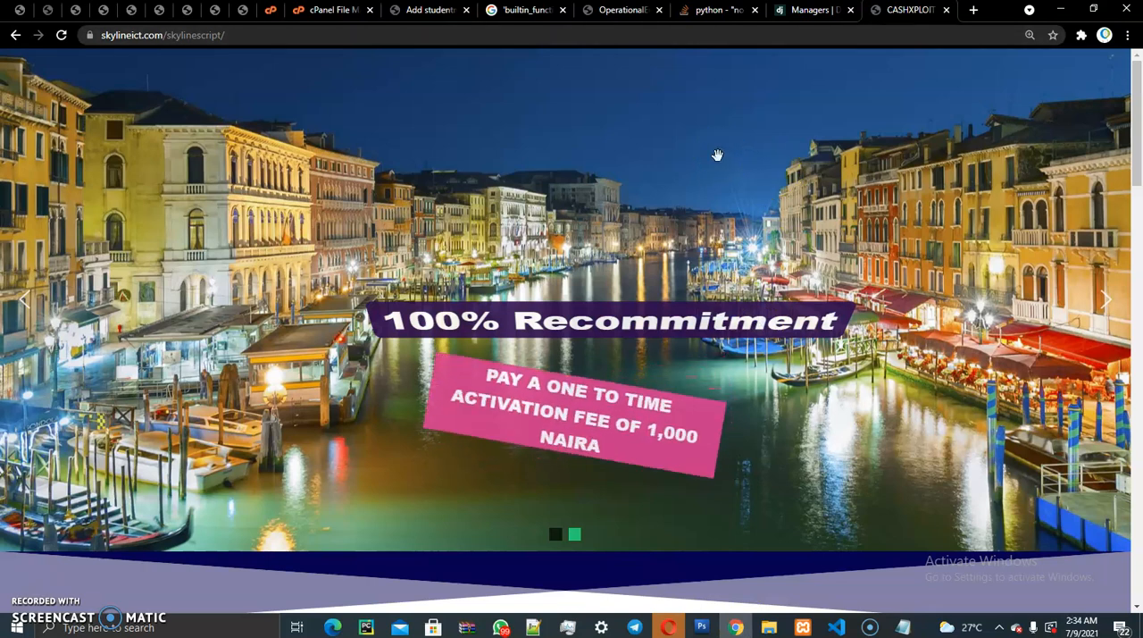
- Return to File Manager, open the "in" folder inside skylinescript, and select core.php
left_click(326, 10)
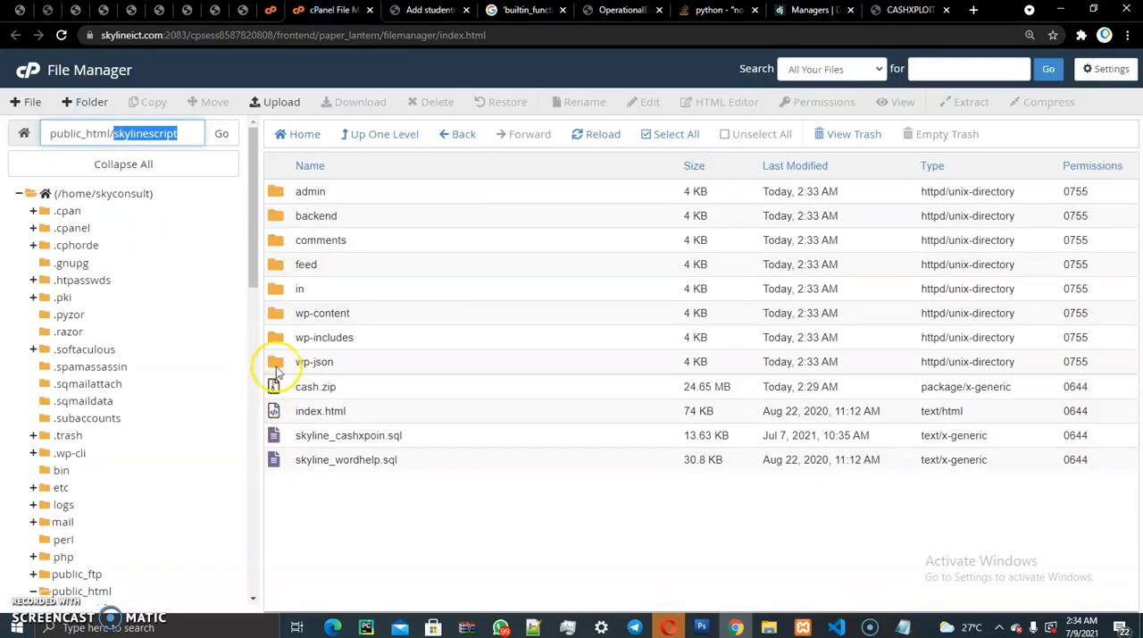
double_click(286, 291)
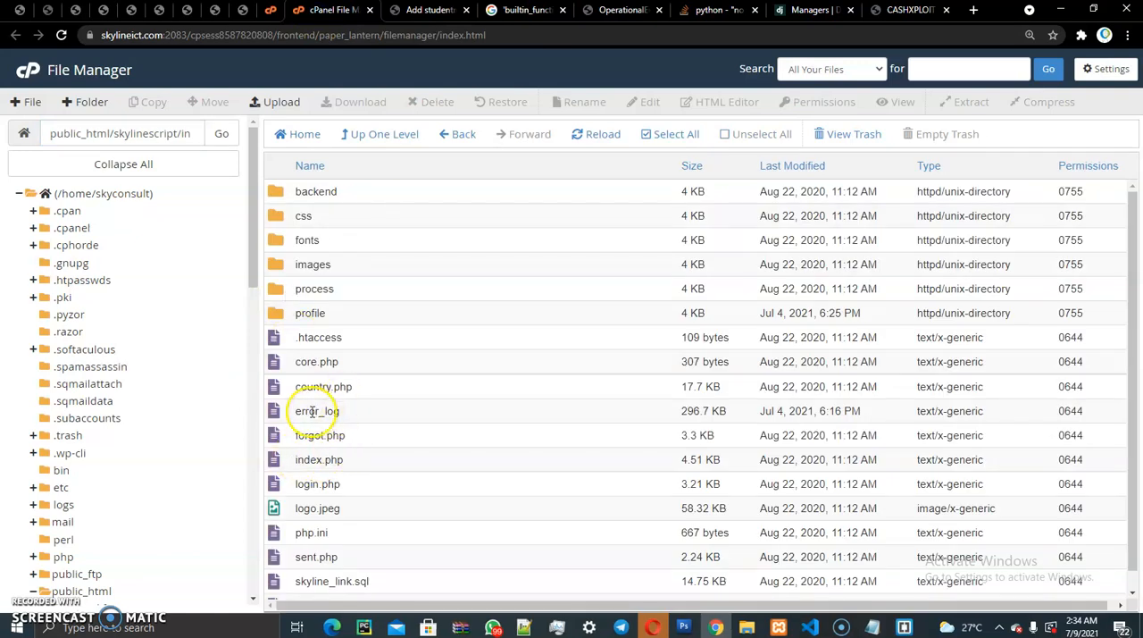
left_click(297, 366)
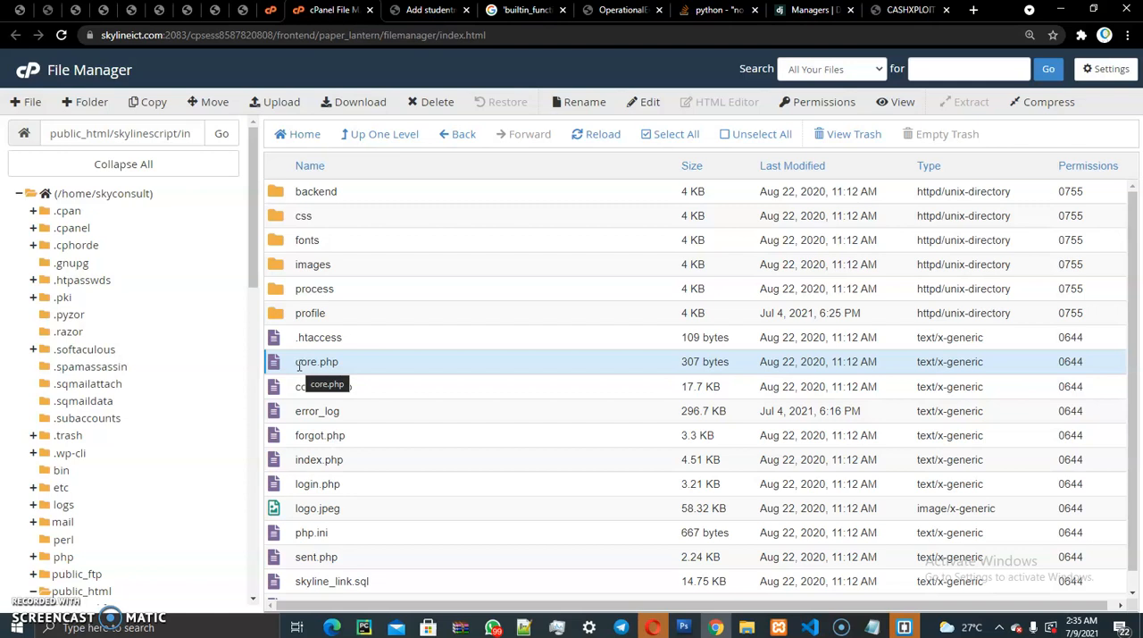
left_click(322, 14)
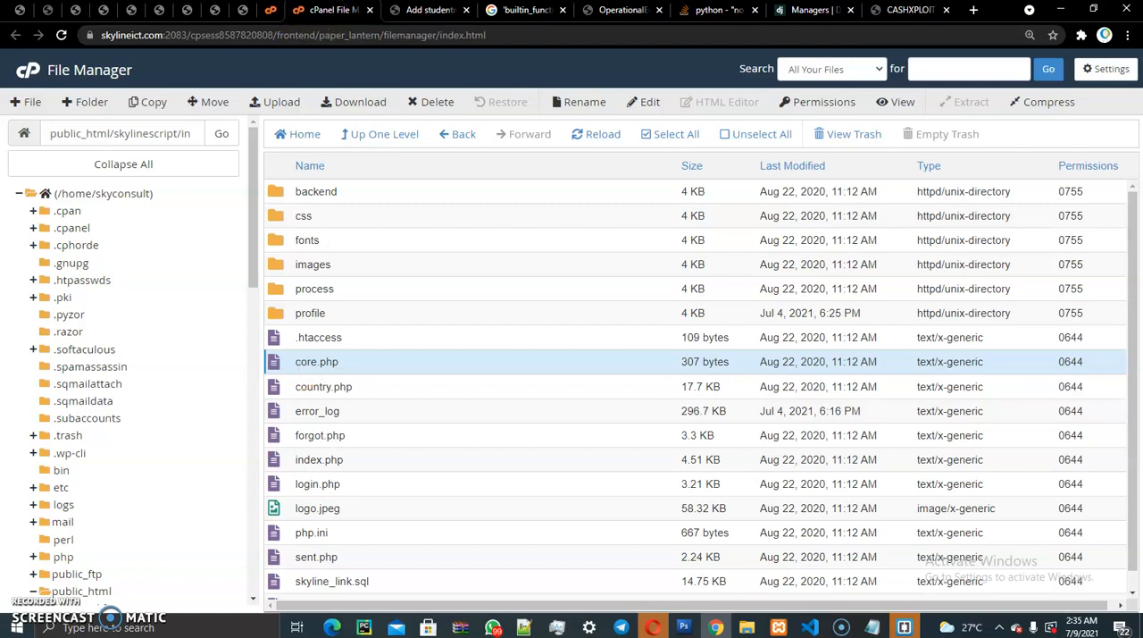
- Return from the MySQL user privileges page to the cPanel home page and open phpMyAdmin from the Databases section
left_click(271, 10)
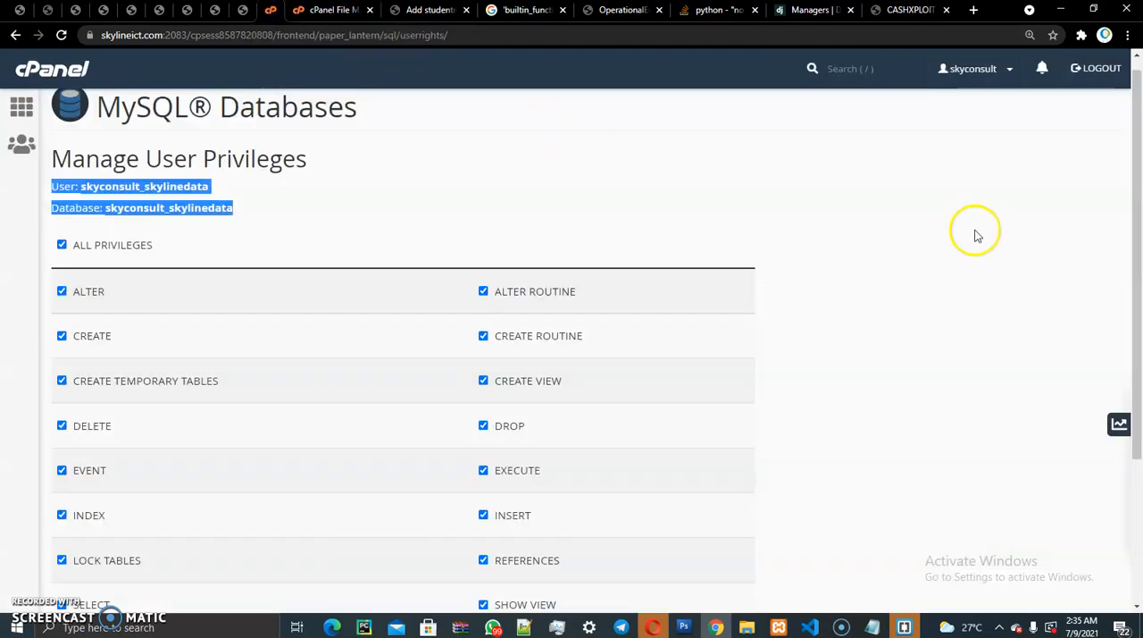
left_click_drag(1136, 225, 1125, 163)
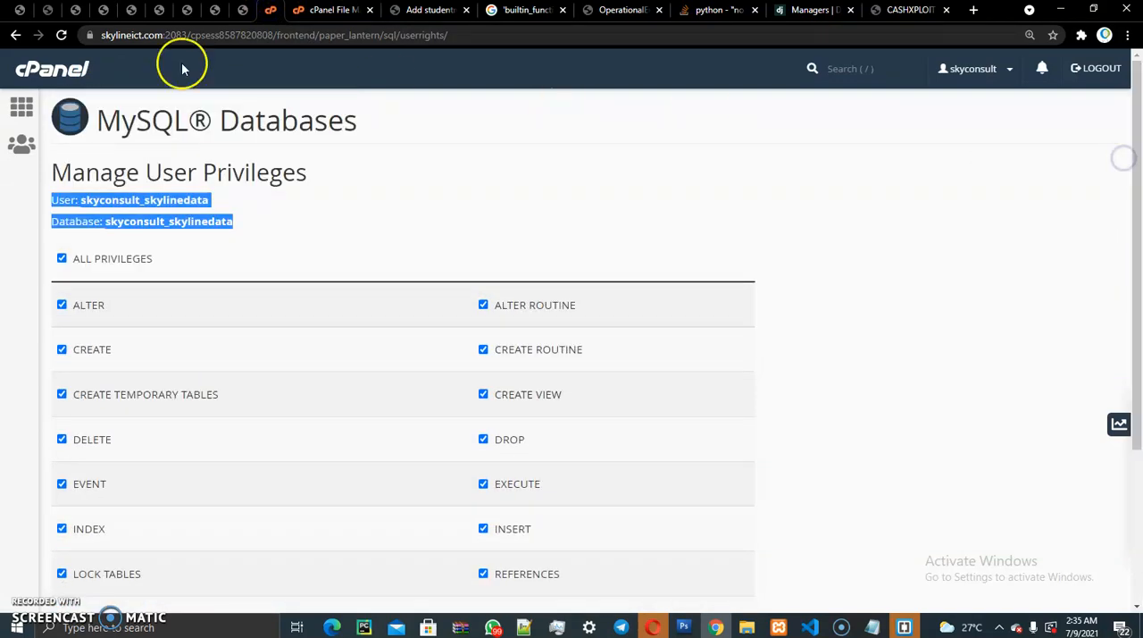
left_click(22, 107)
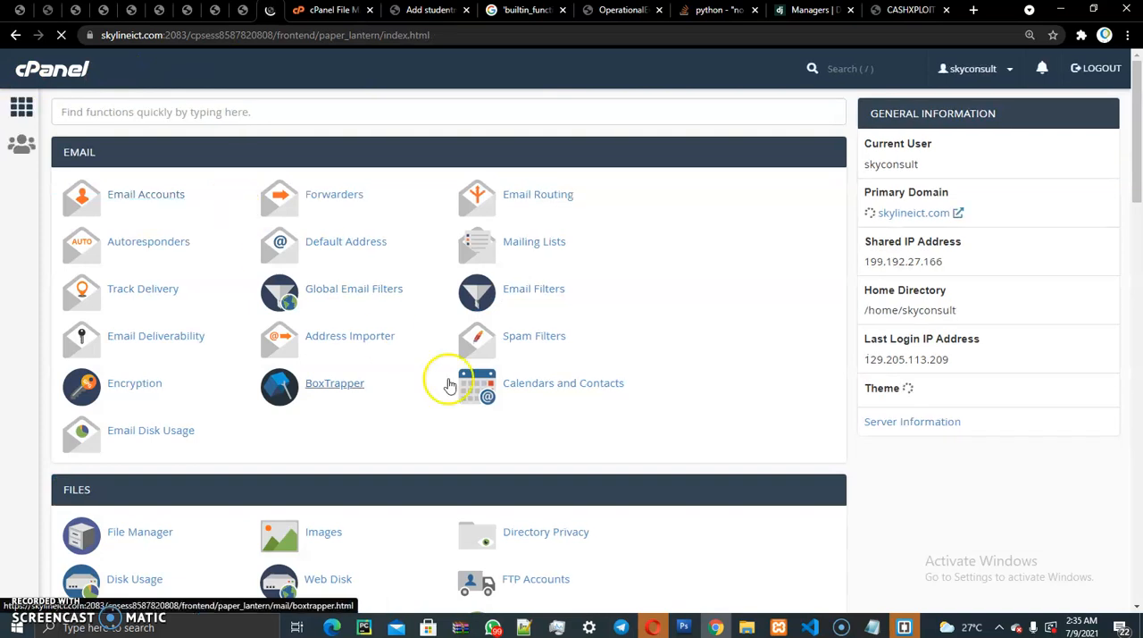
left_click_drag(1138, 135, 1141, 227)
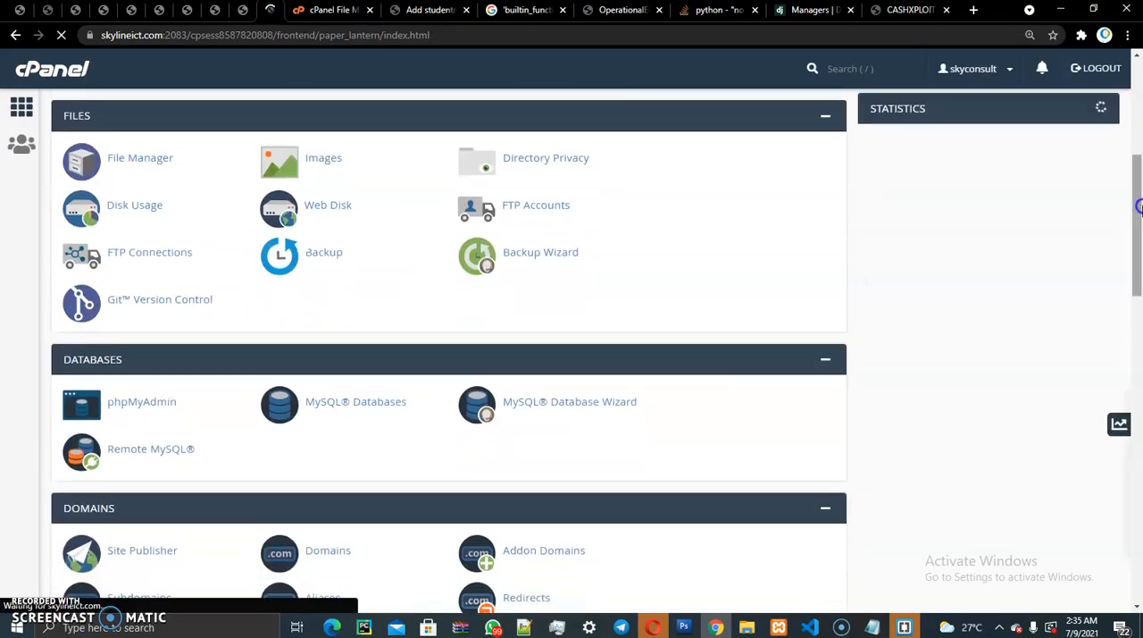
left_click(161, 401)
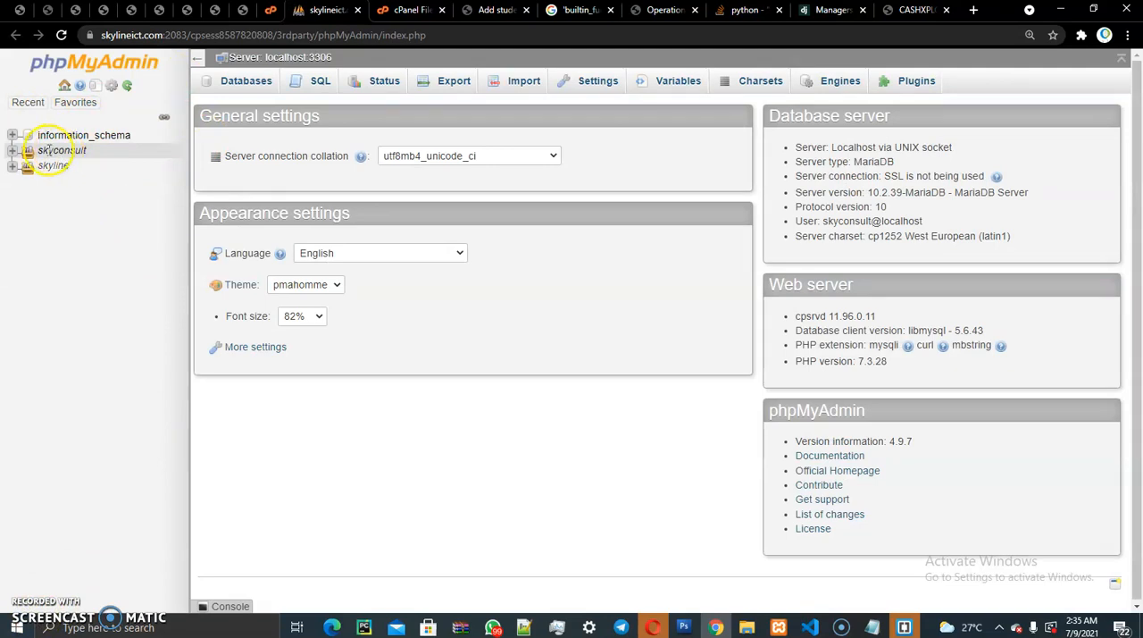
- Expand the skyconsult group, select the skyconsult_skylinedata database, and open its import page
left_click(15, 152)
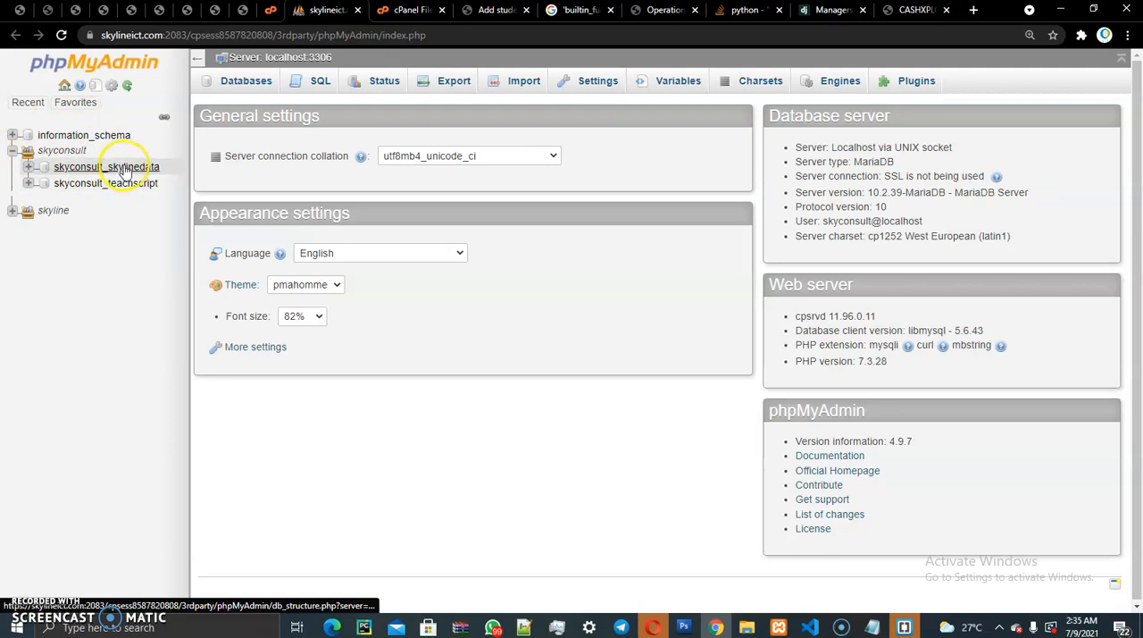
left_click(126, 170)
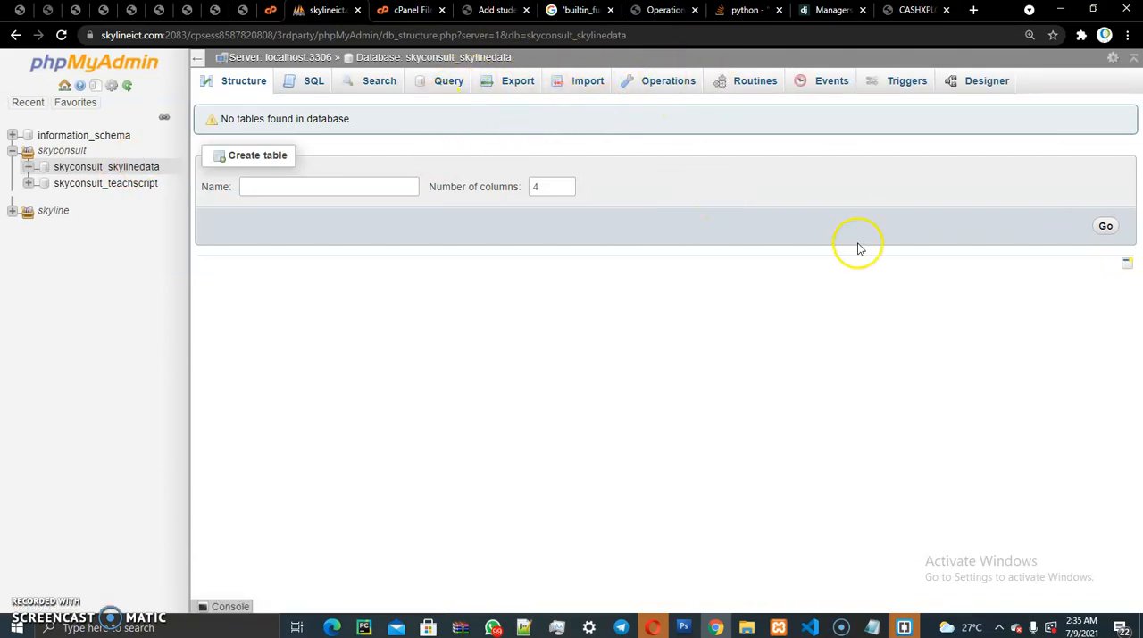
left_click(581, 90)
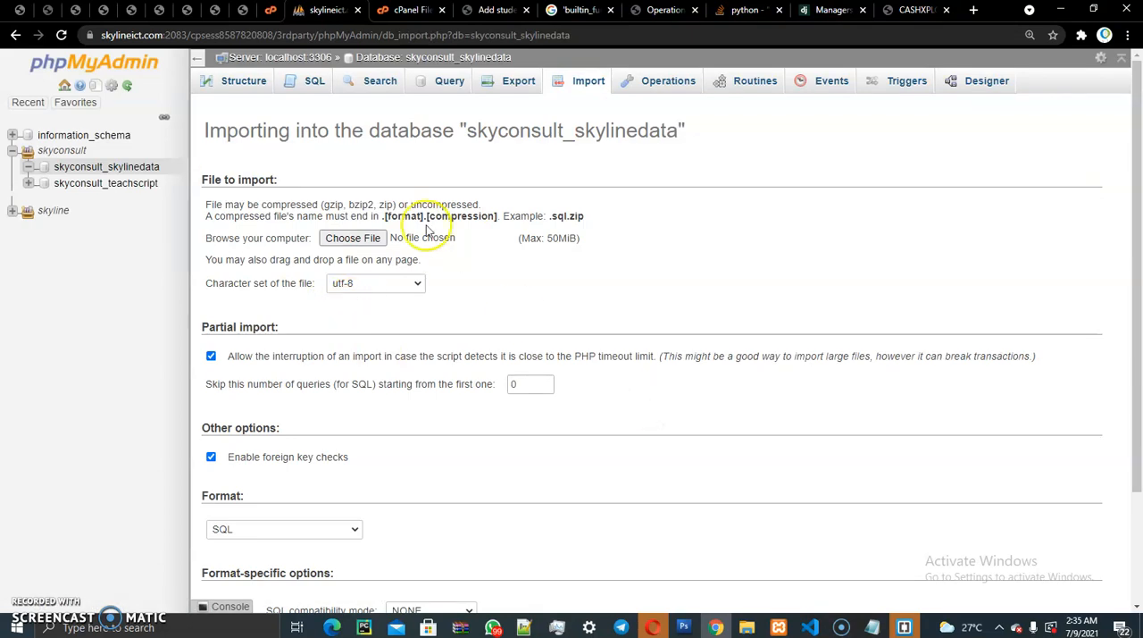
- Import the skyline_cashxpoin SQL file from the local sky folder in File Explorer into the skyconsult_skylinedata database
left_click(338, 240)
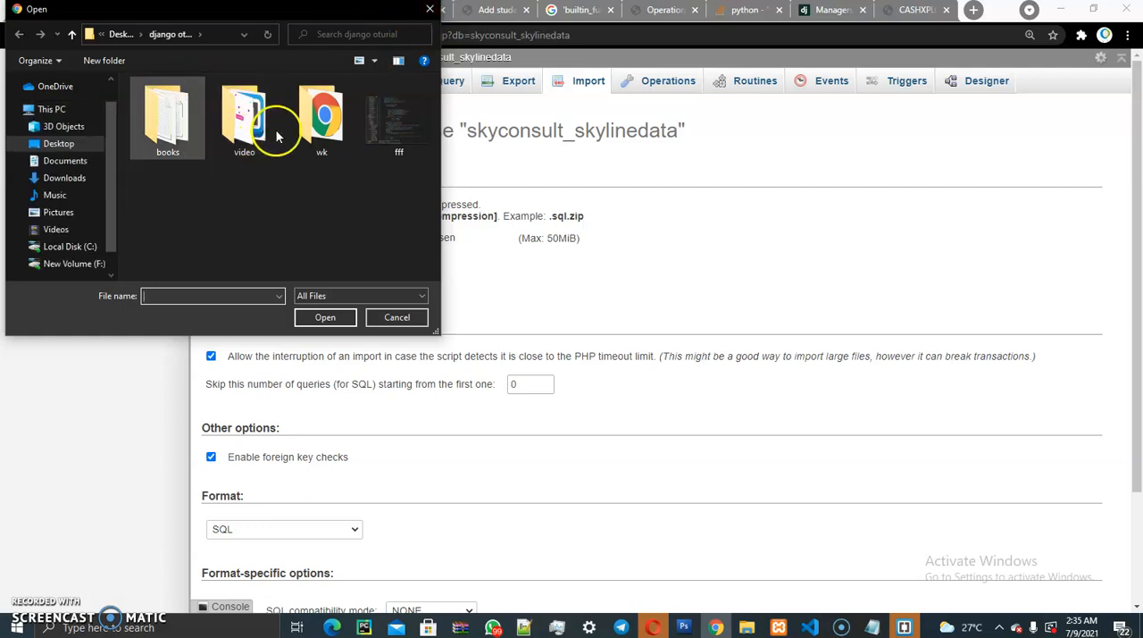
left_click(431, 11)
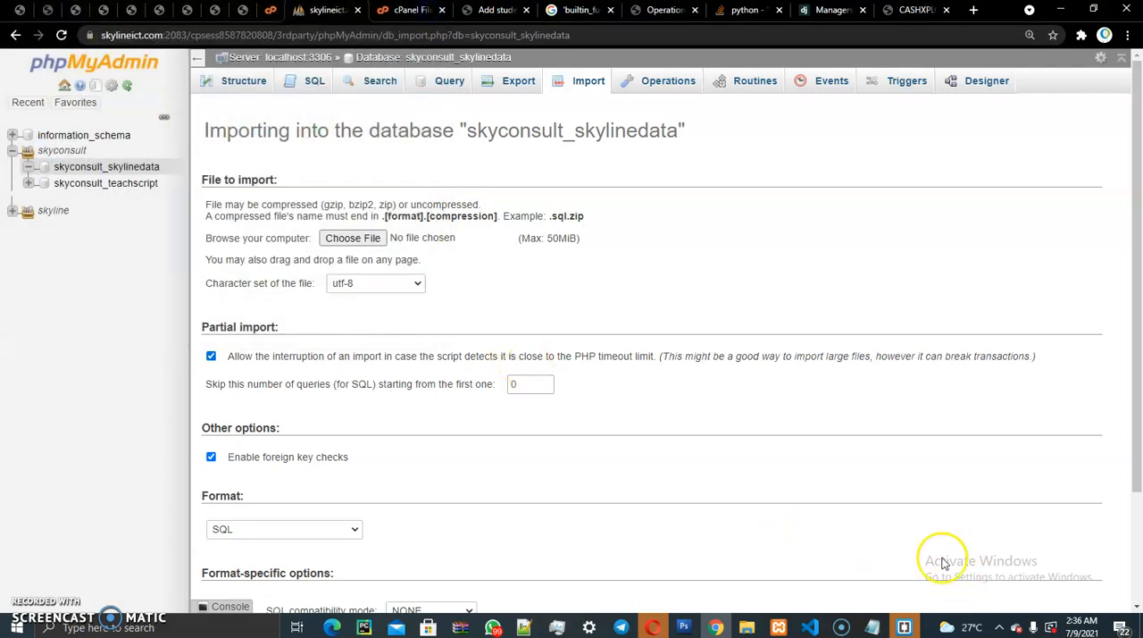
left_click(747, 627)
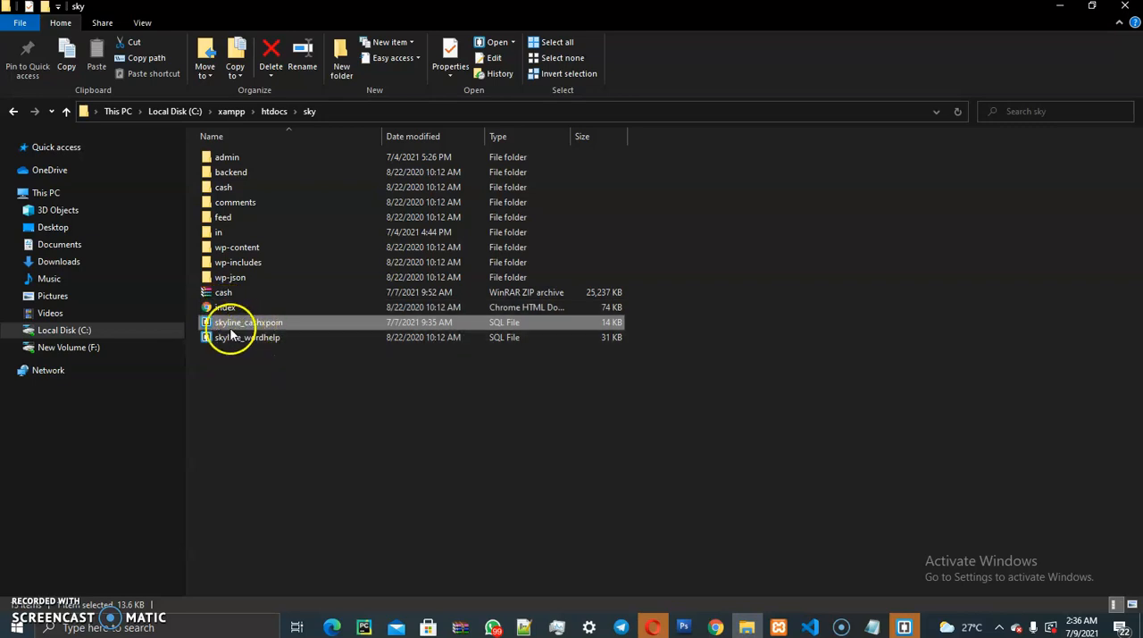
left_click(243, 336)
left_click(255, 322)
left_click_drag(245, 325, 358, 241)
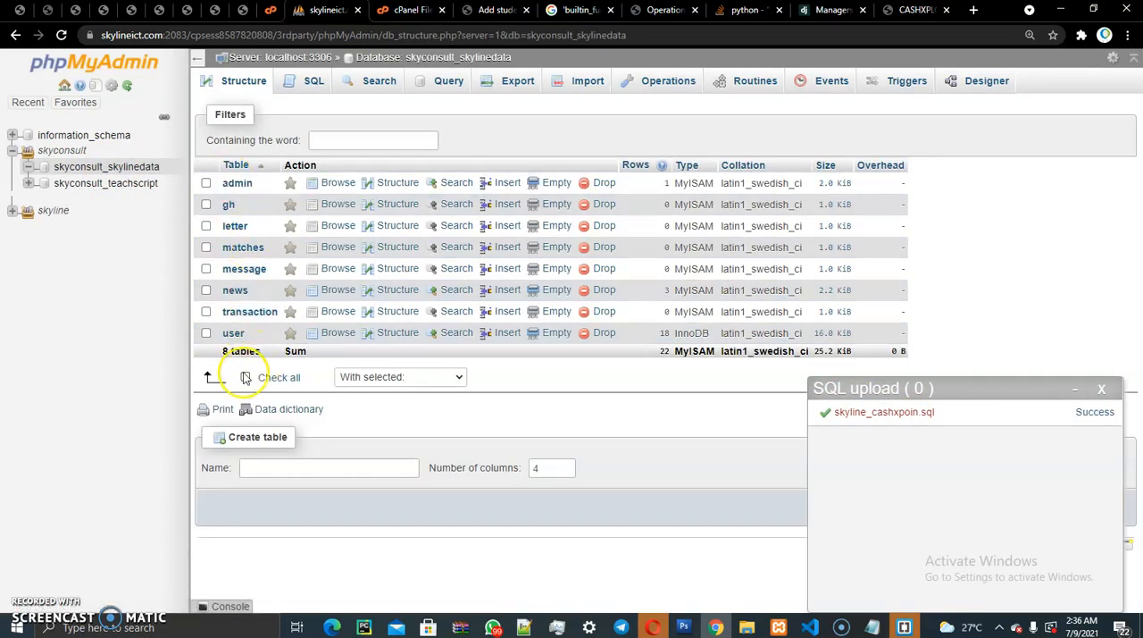
- Browse the user table and select the username value of record 1925 for copying
left_click(232, 334)
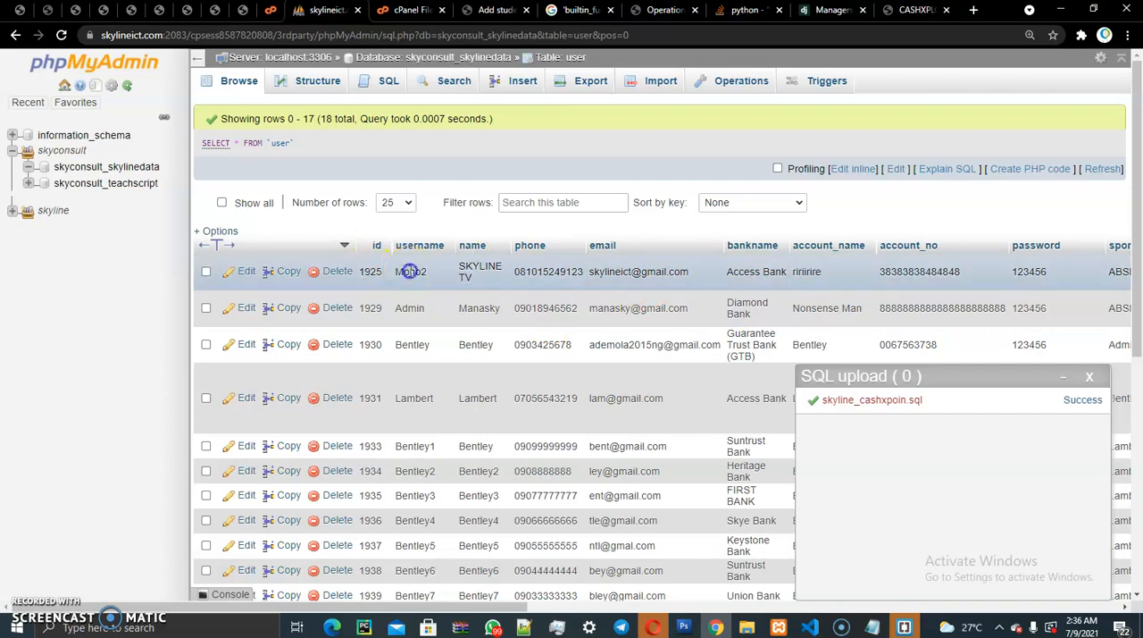
double_click(410, 270)
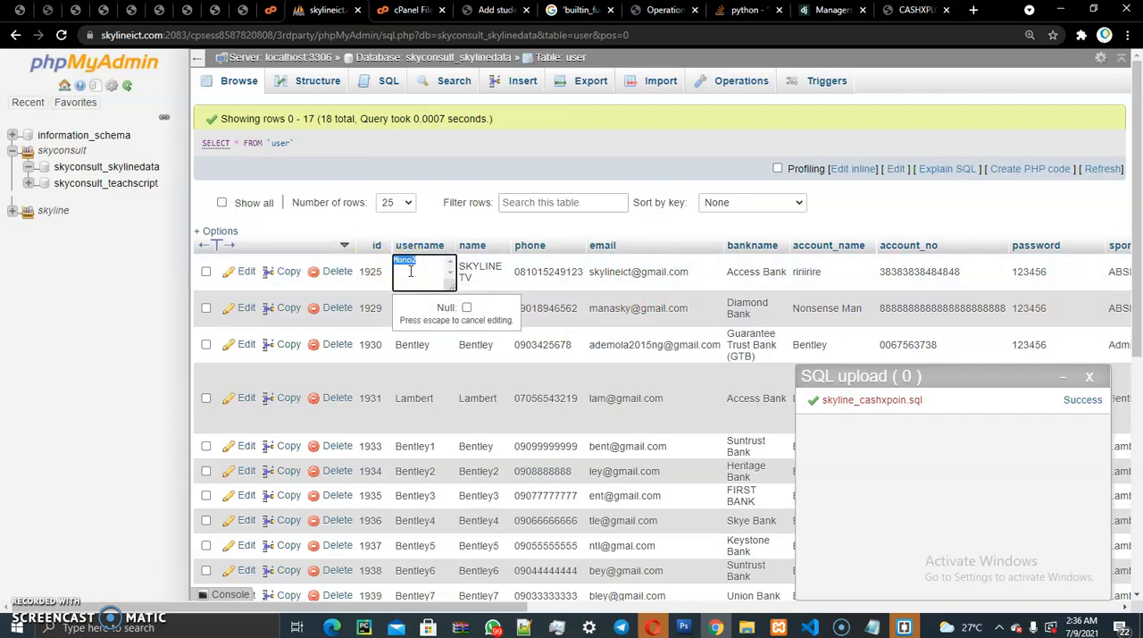
- Switch to the hosted skylinescript home page and open the site's login page
left_click(880, 25)
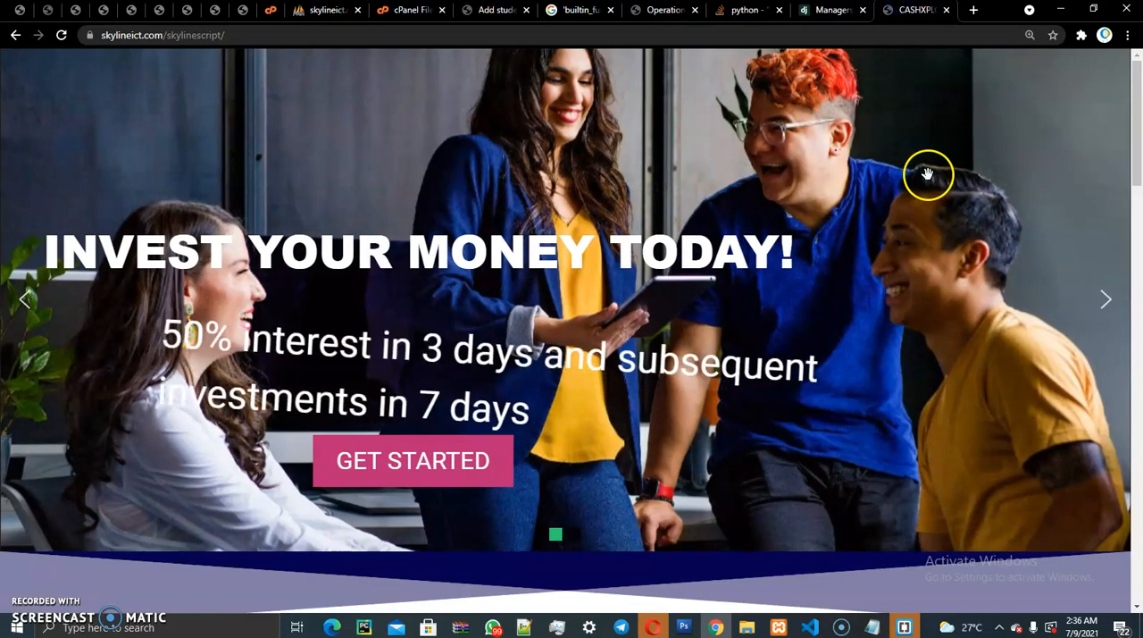
scroll(1139, 307, "down", 5)
left_click_drag(1139, 306, 1134, 472)
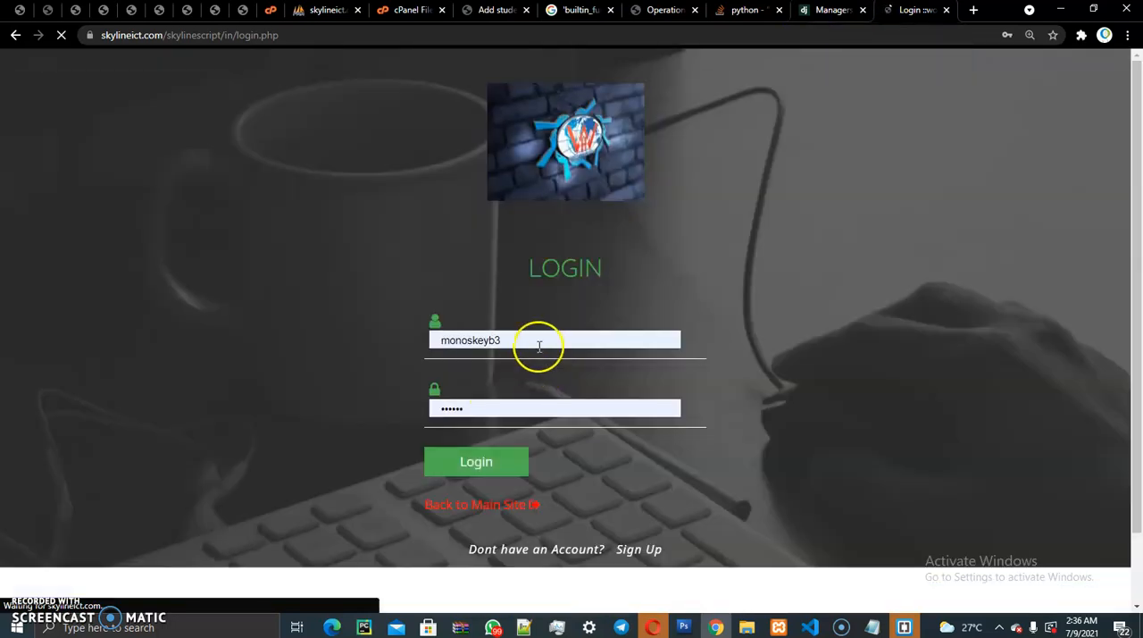
- Replace the prefilled login username with the one from record 1925, and return to the user table in phpMyAdmin
double_click(536, 339)
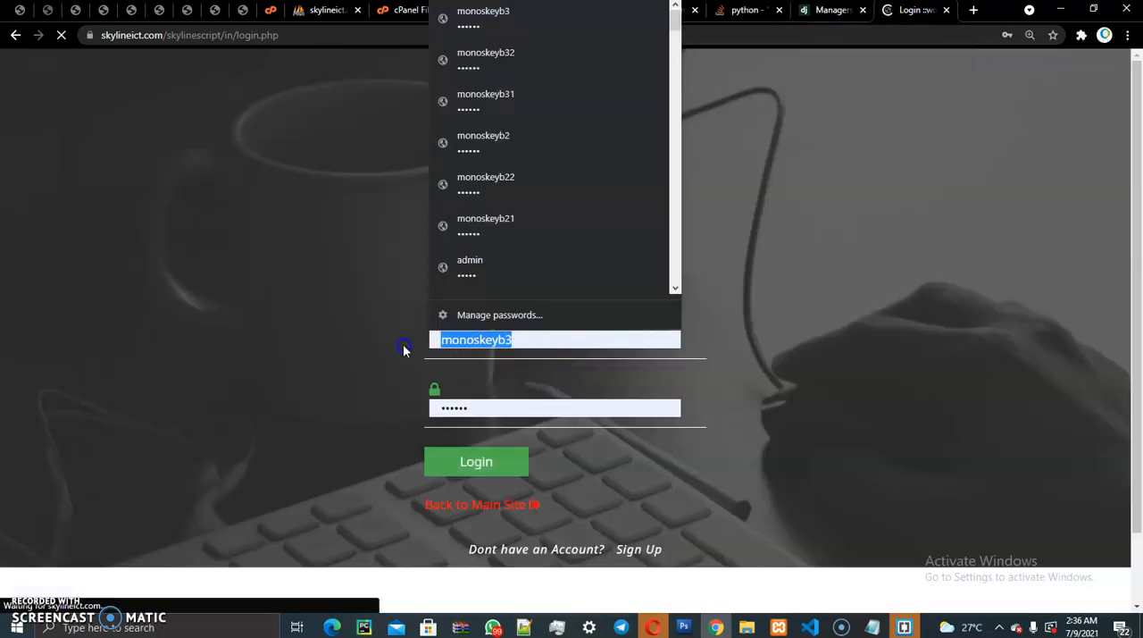
type("Mono2Mono2")
left_click(494, 356)
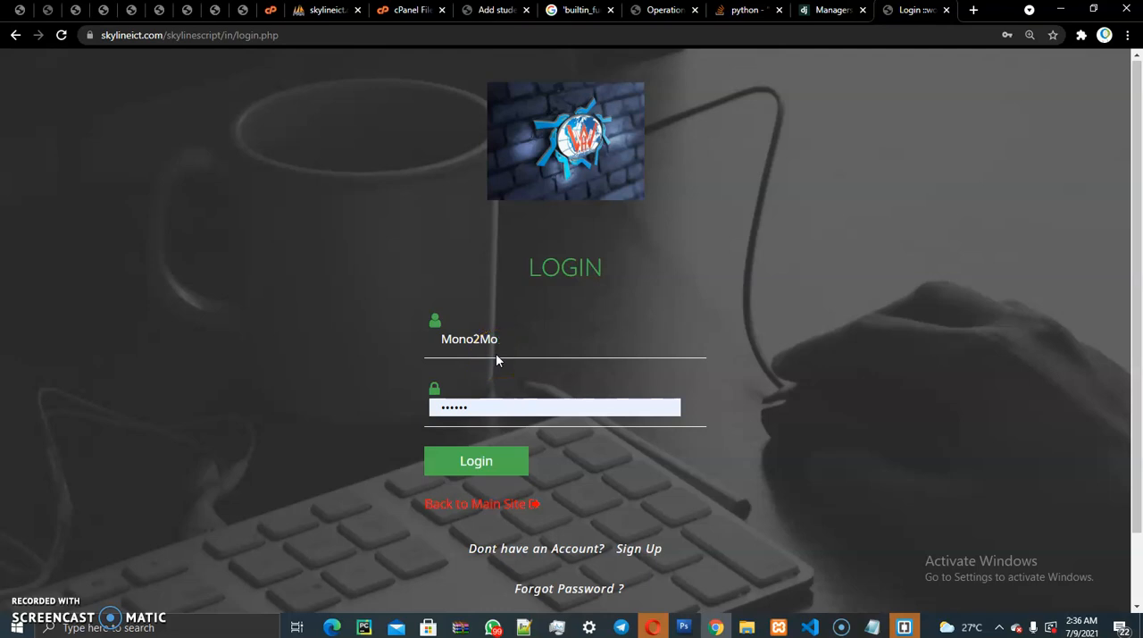
key("BackSpace")
key("BackSpace")
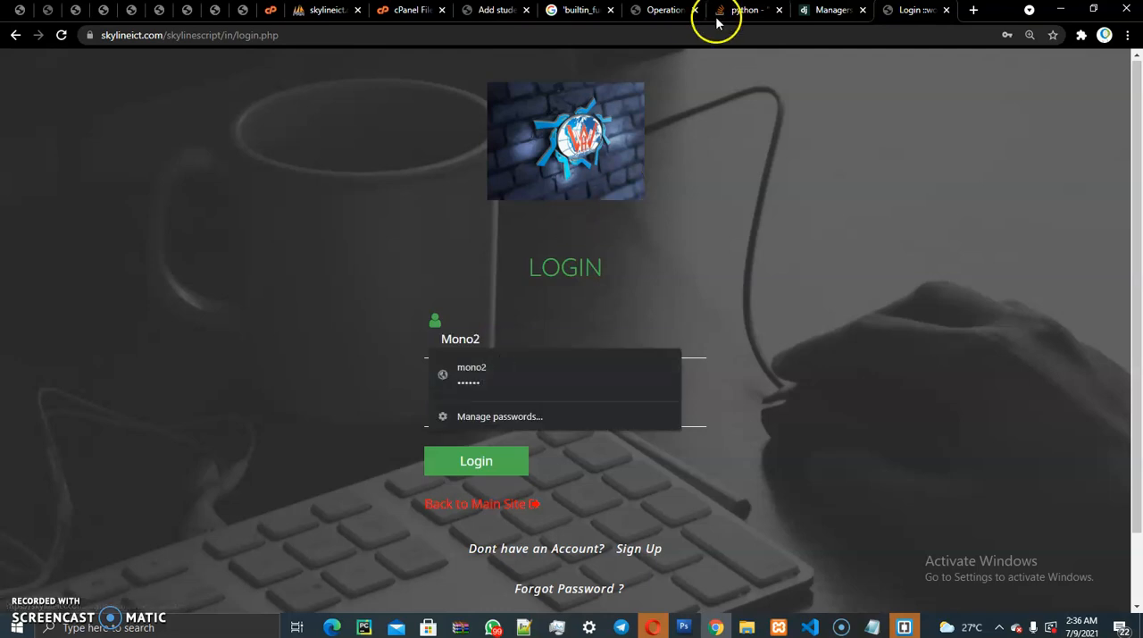
left_click(302, 16)
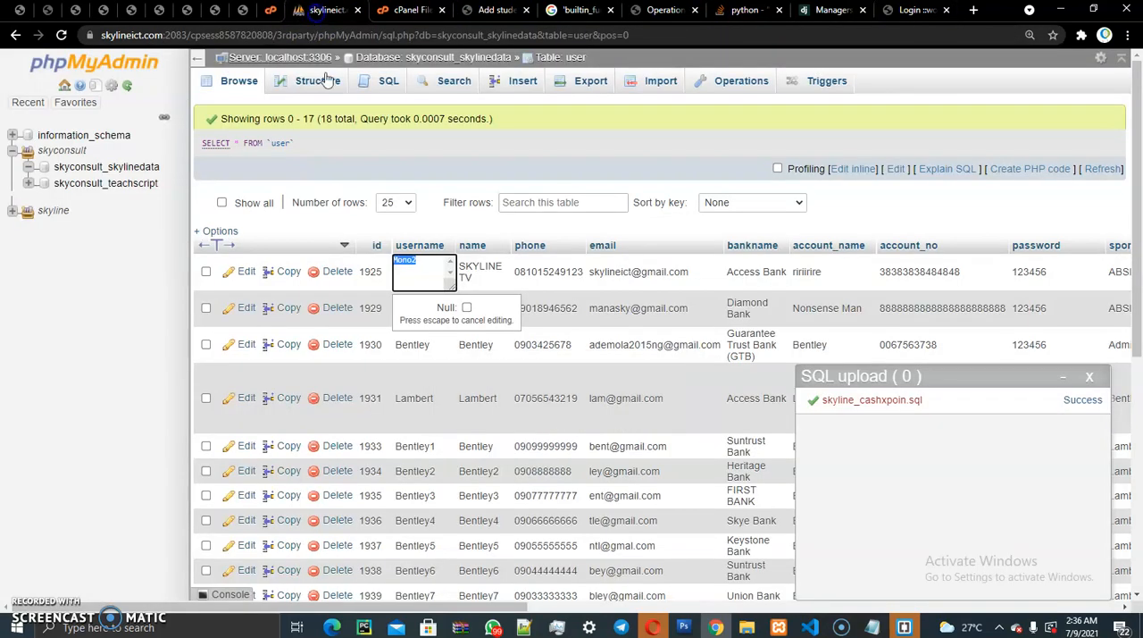
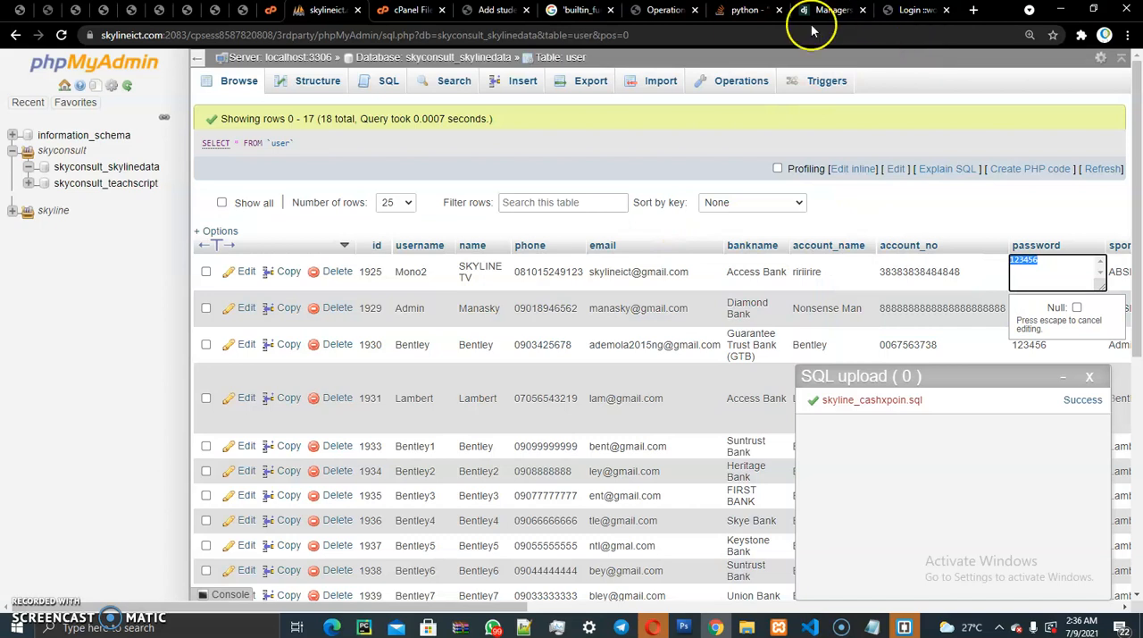
- Open core.php from skylinescript/in for editing in the cPanel File Manager and highlight its host, username, password and database name lines
left_click(386, 10)
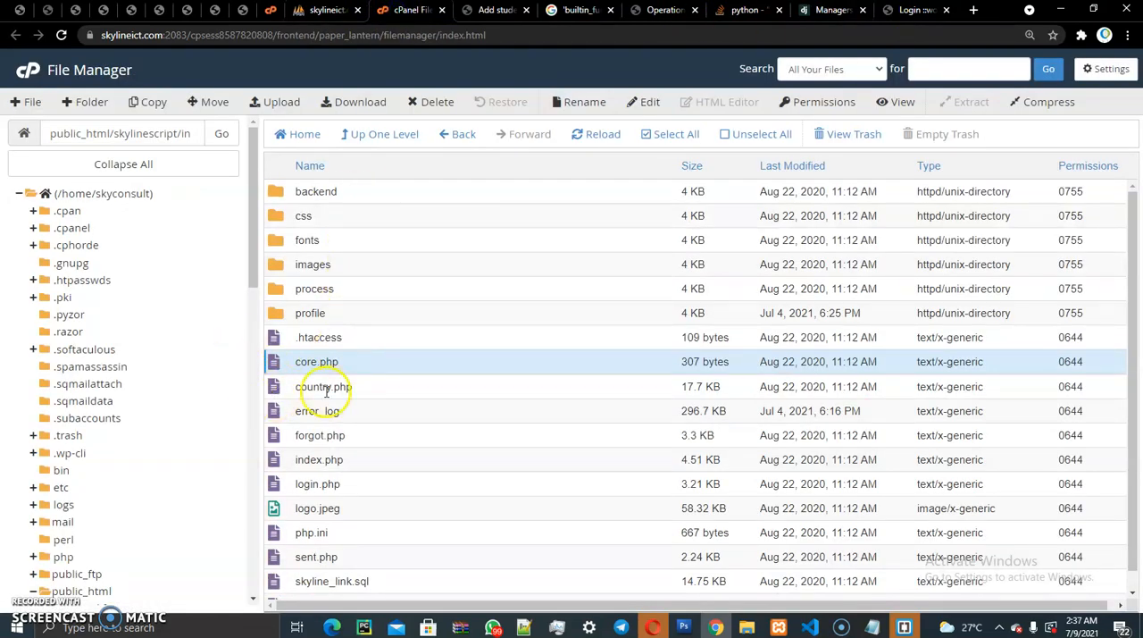
right_click(289, 363)
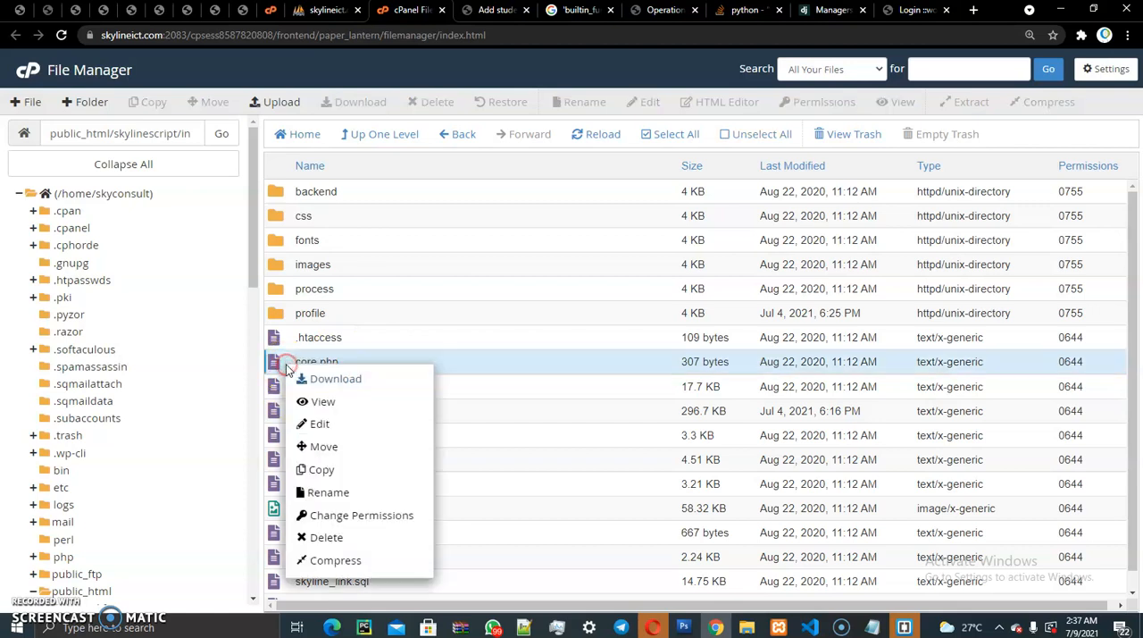
left_click(322, 425)
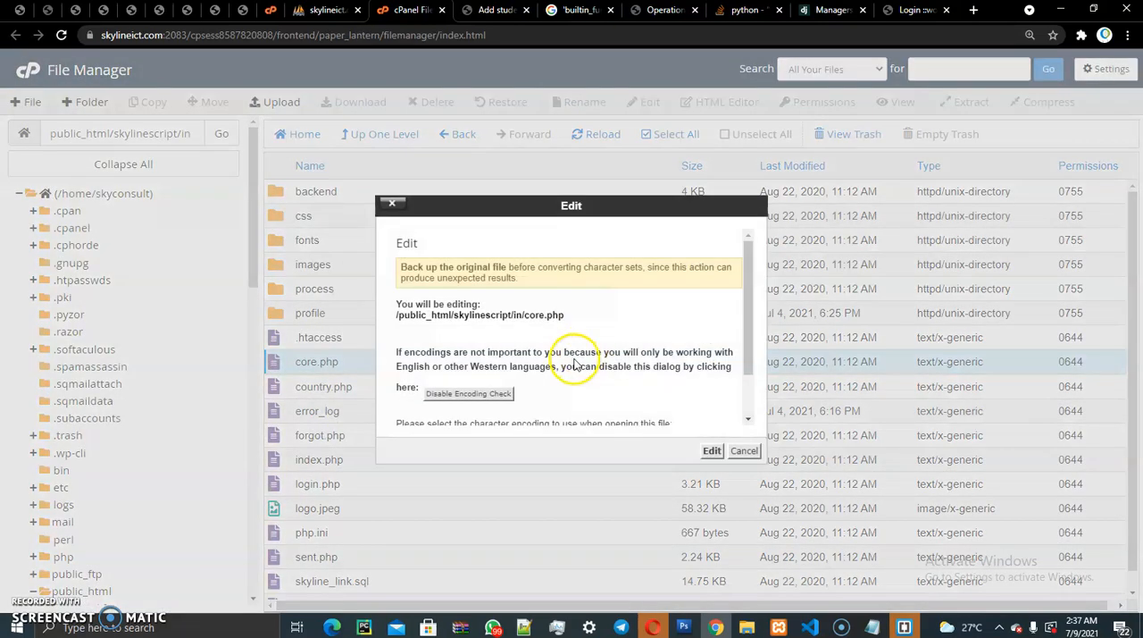
left_click(718, 449)
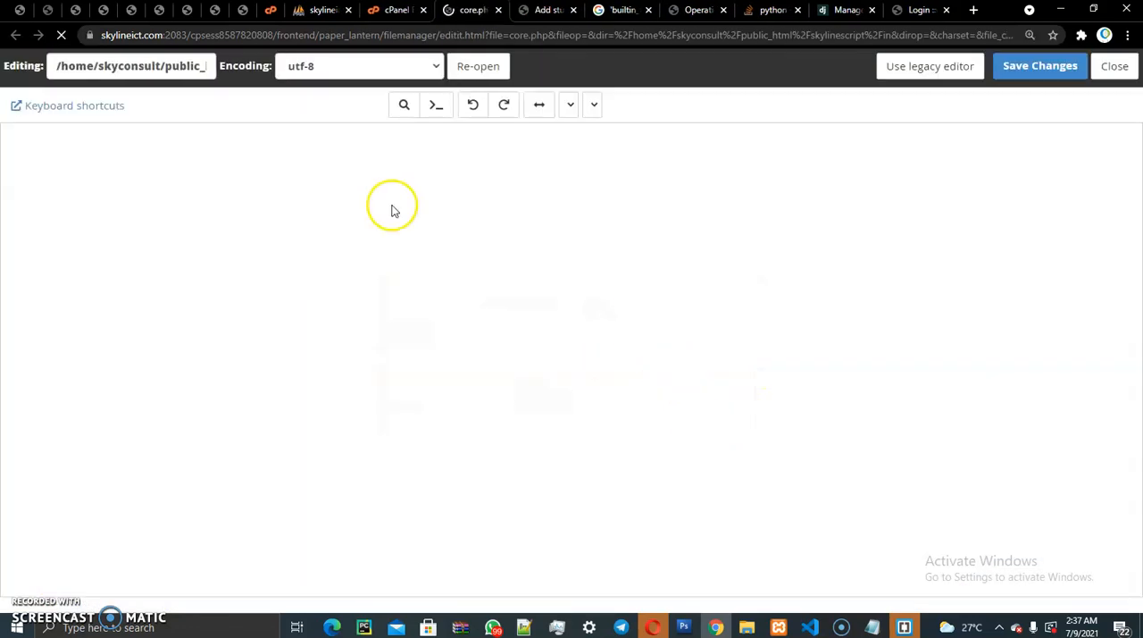
left_click_drag(284, 215, 61, 173)
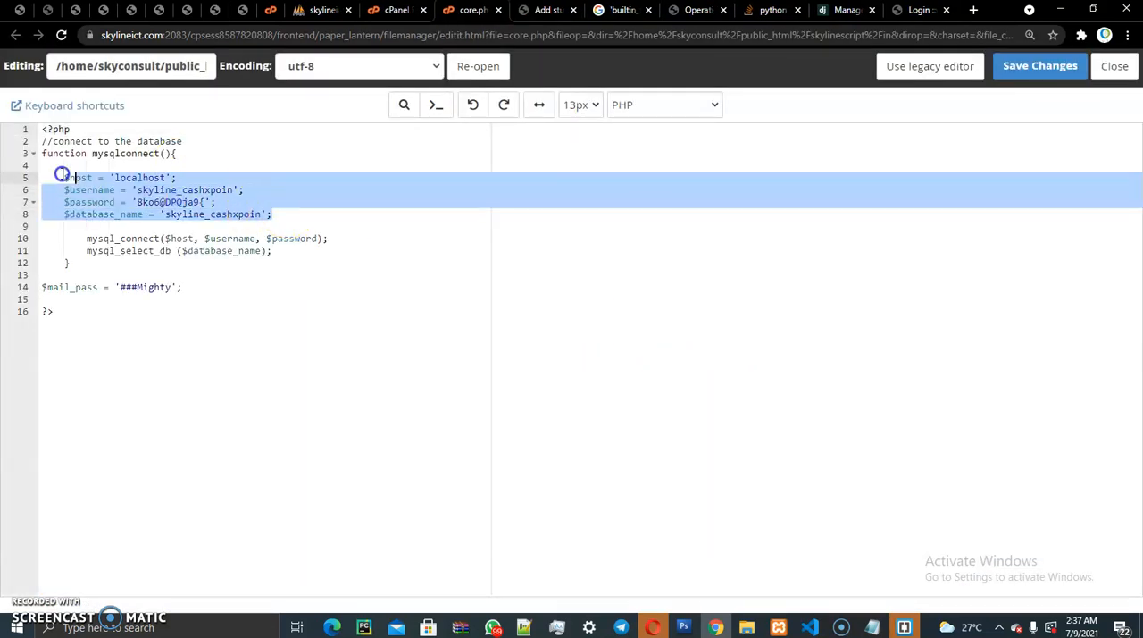
- Return to the file list and try to open core.php from the profile folder for editing
left_click(402, 11)
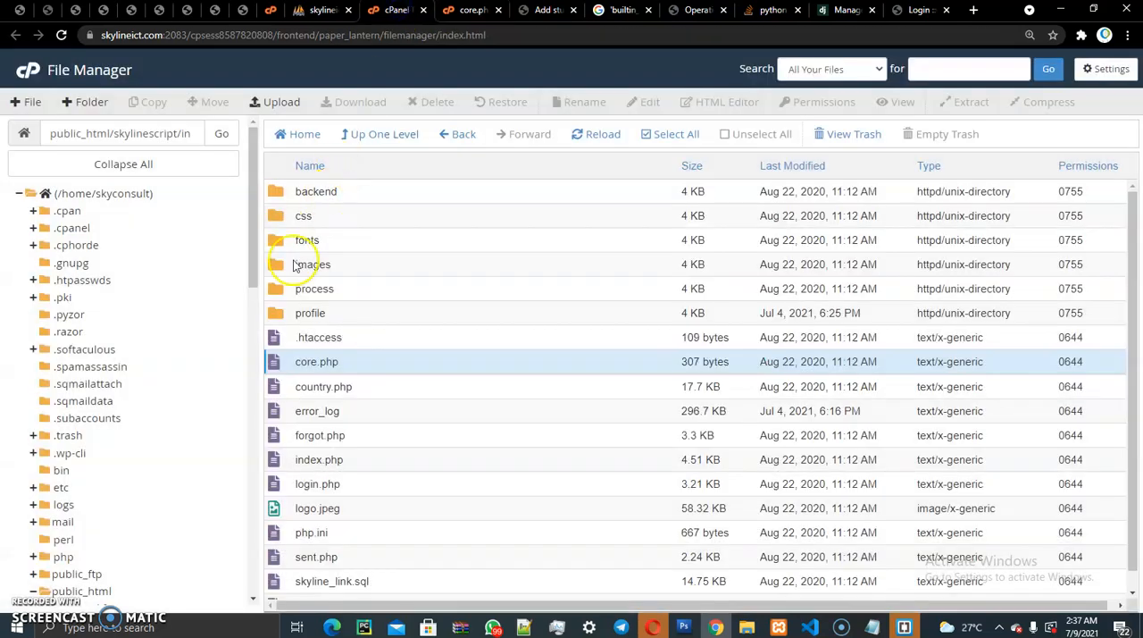
double_click(279, 317)
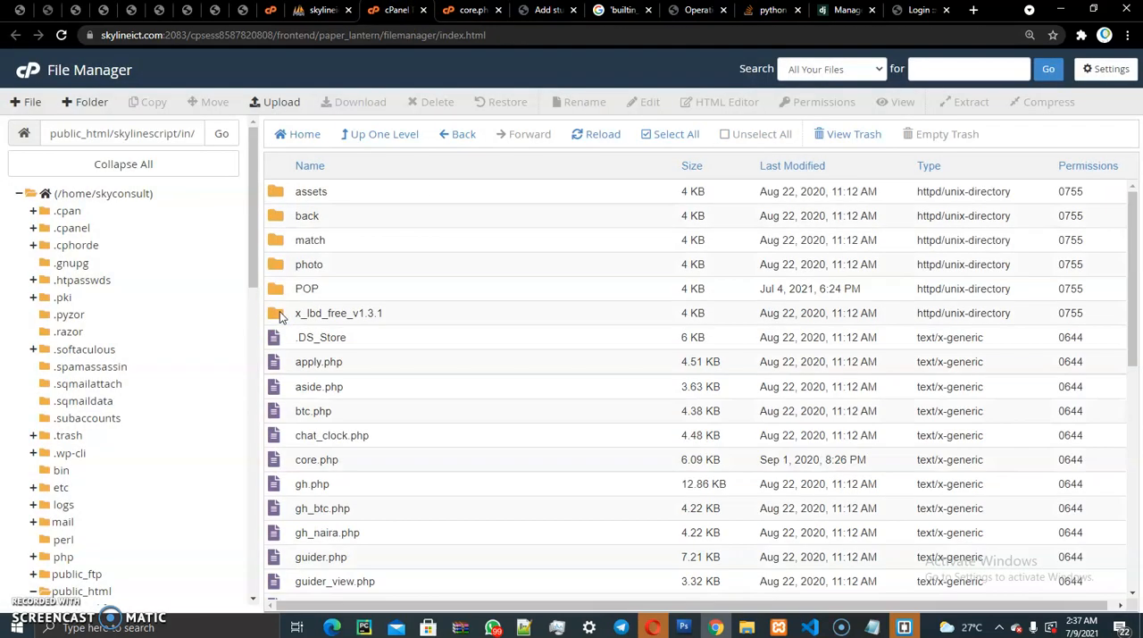
left_click(295, 411)
left_click(294, 459, "shift")
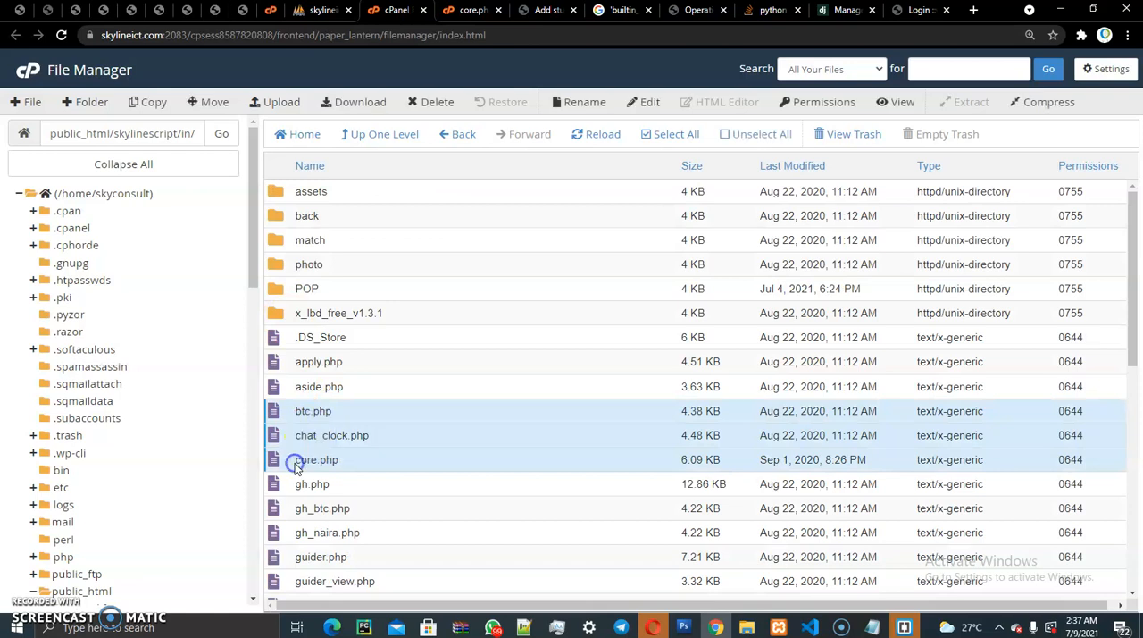
right_click(295, 463)
left_click(325, 450)
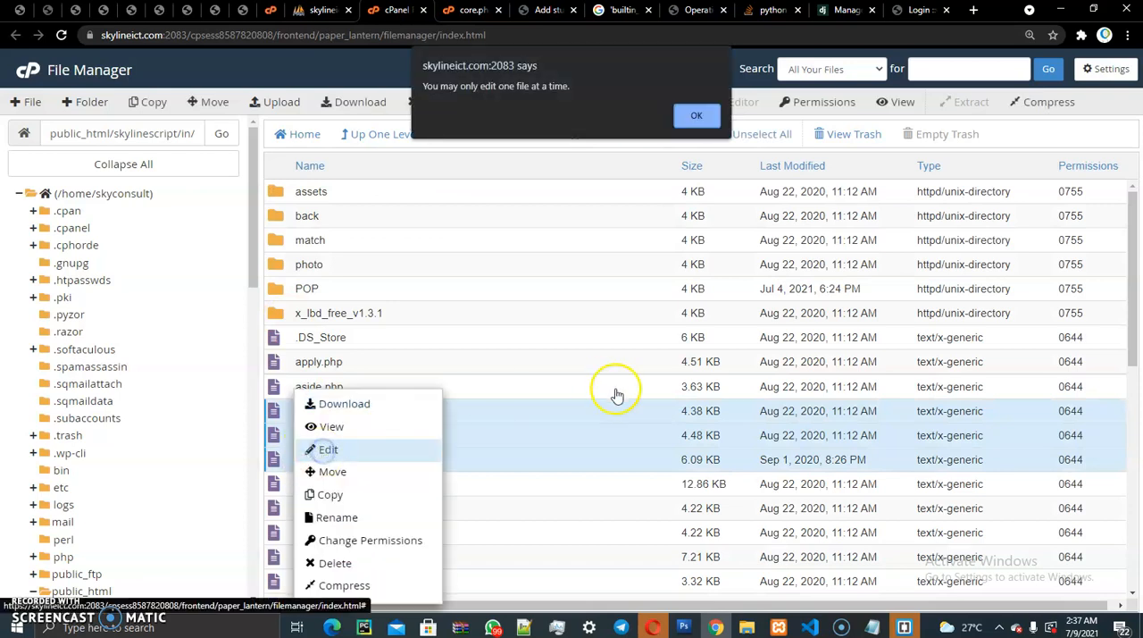
left_click(696, 115)
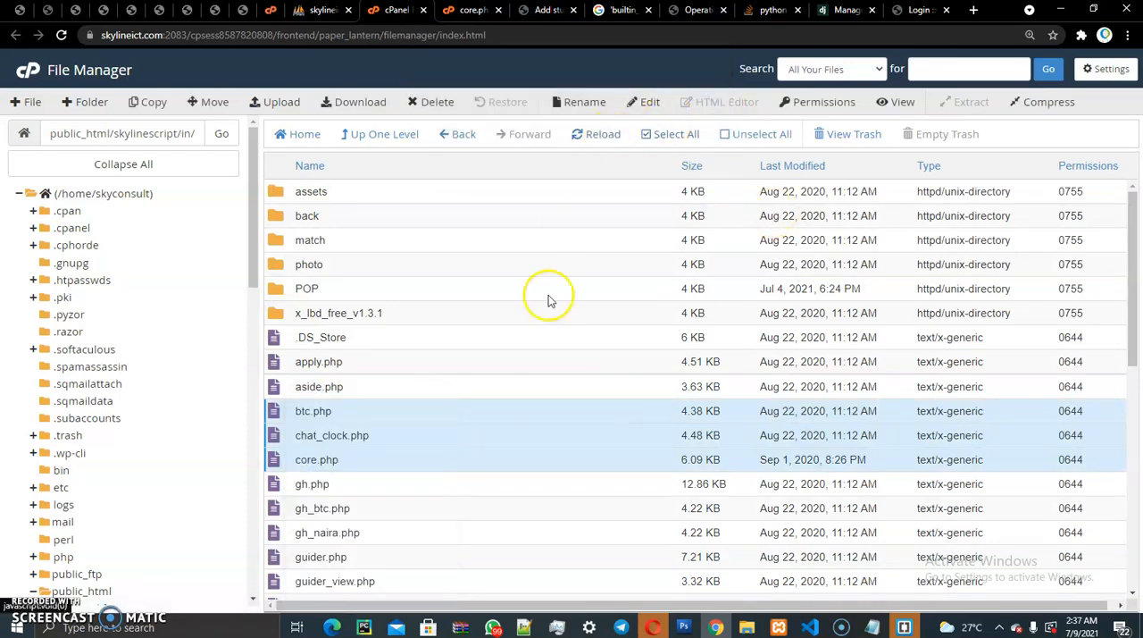
- Review the database username and password assignments in the core.php already open in the editor
left_click(477, 10)
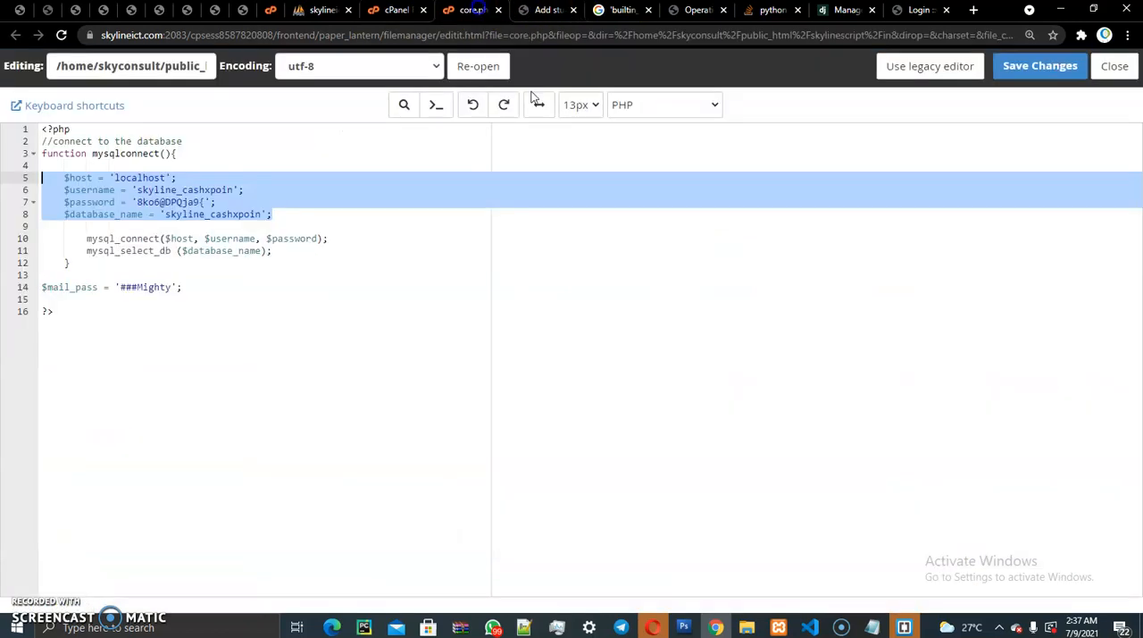
left_click(216, 203)
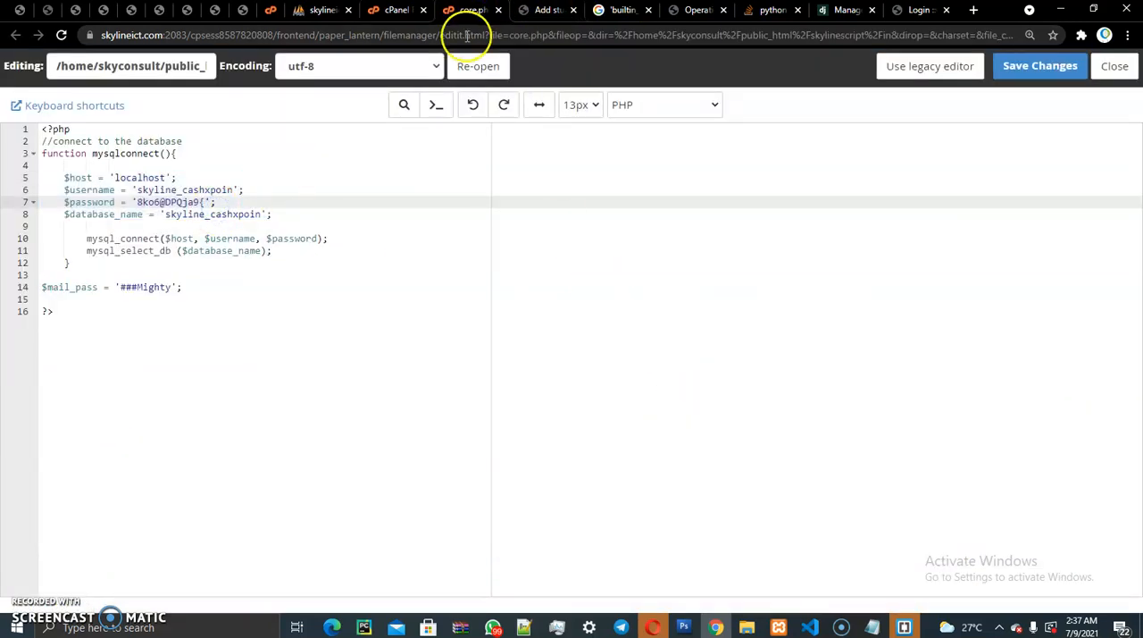
left_click_drag(301, 236, 86, 189)
left_click(138, 191)
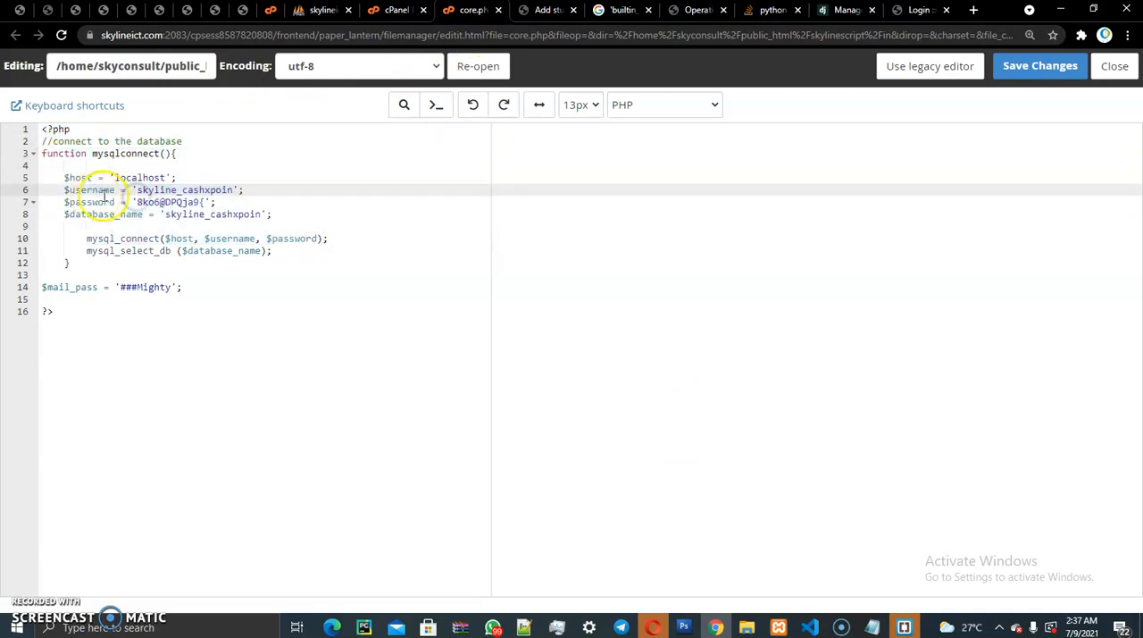
- Go back up to the skylinescript folder in File Manager, check admin for its core.php file, and open the board folder inside it
left_click(393, 8)
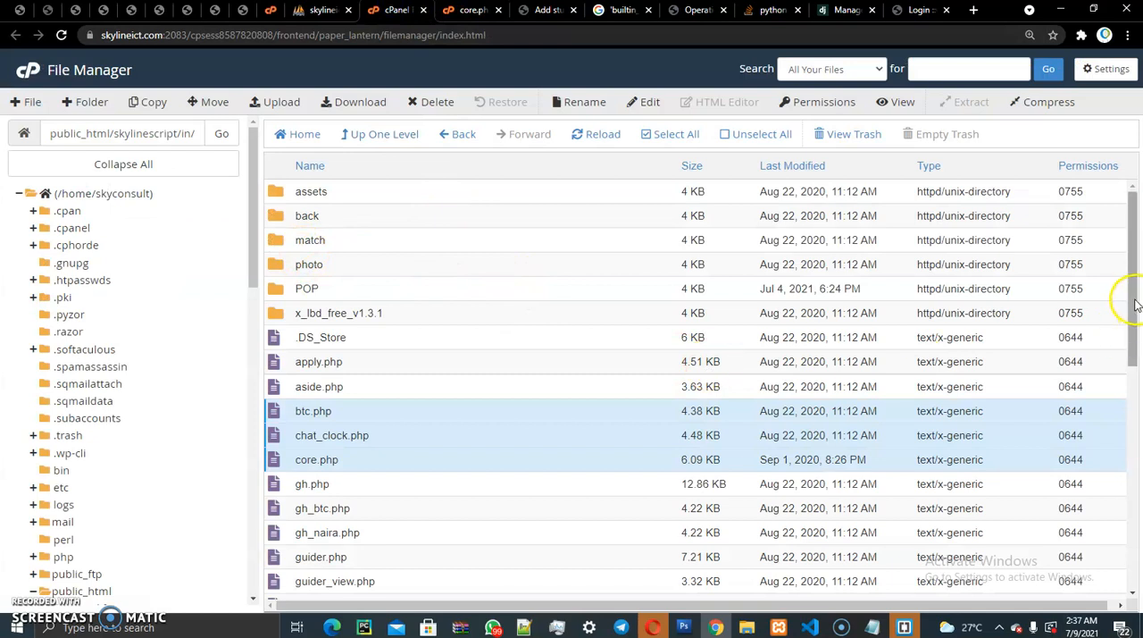
left_click(371, 134)
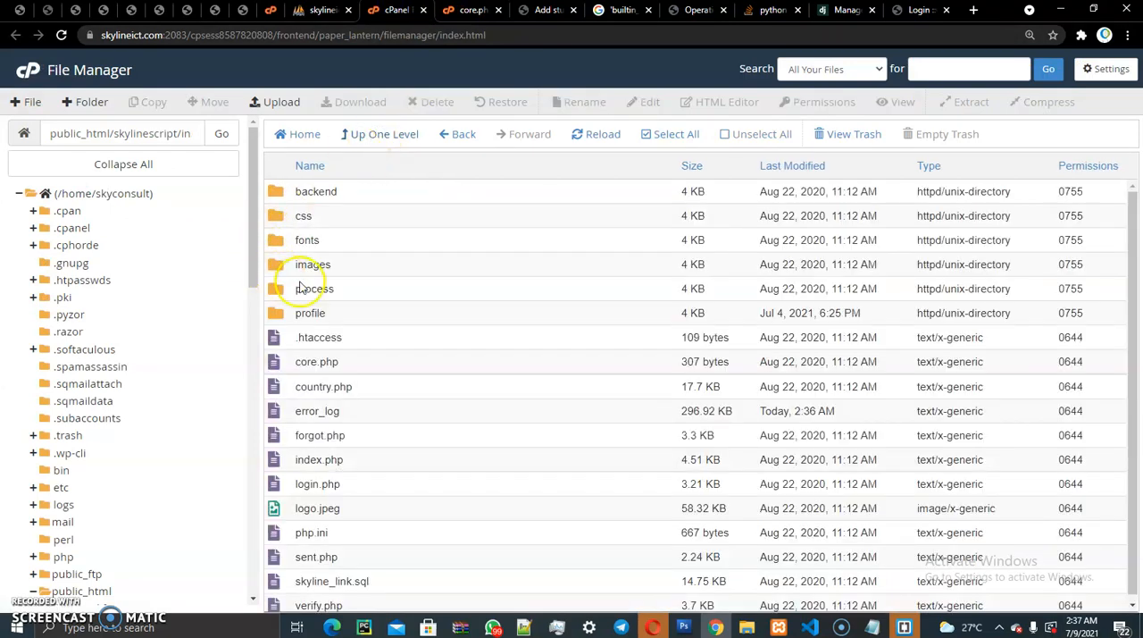
left_click(394, 134)
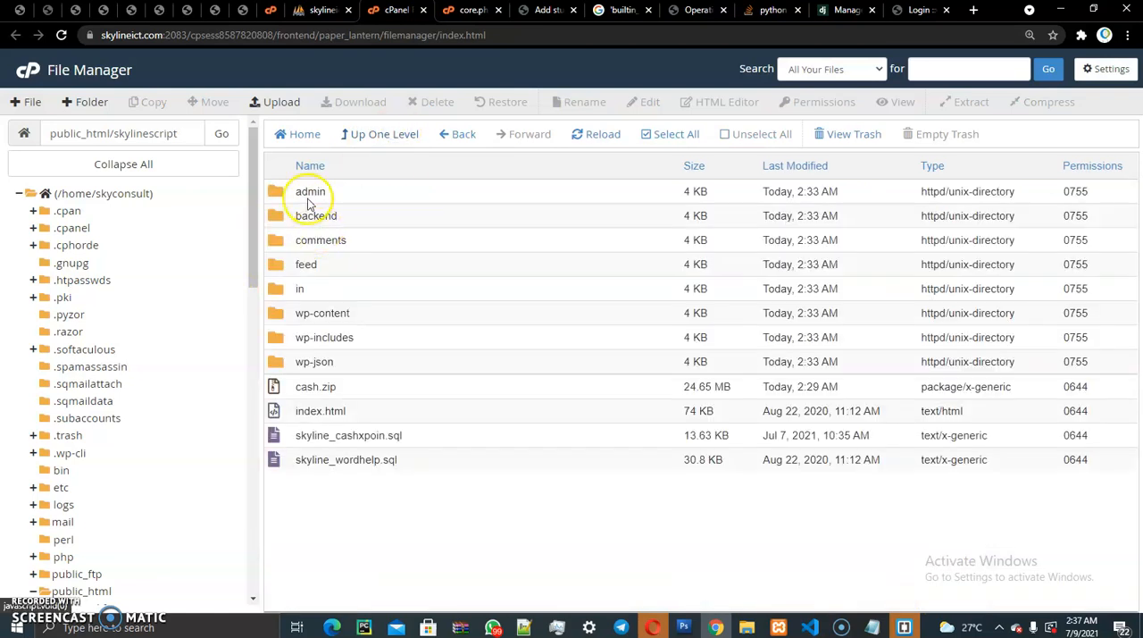
double_click(290, 193)
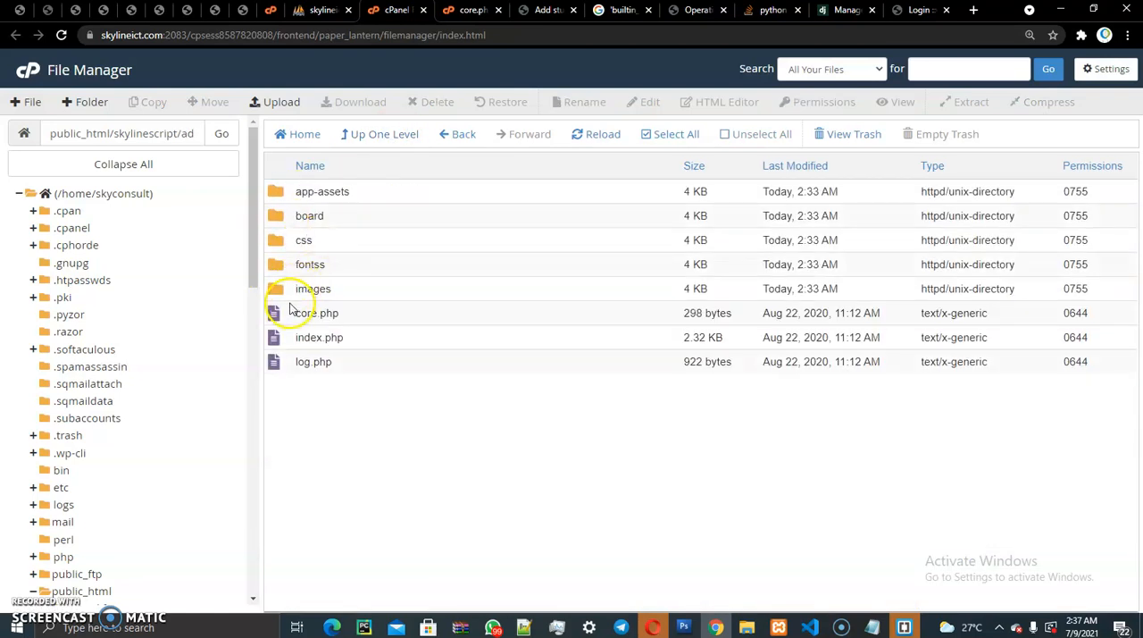
left_click(292, 315)
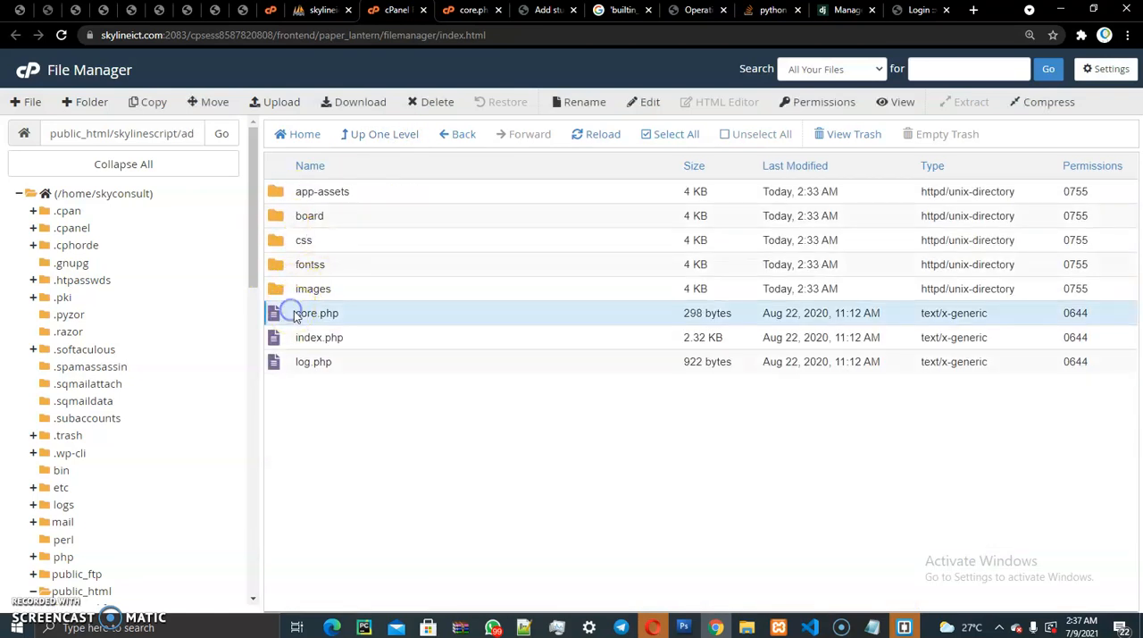
double_click(278, 219)
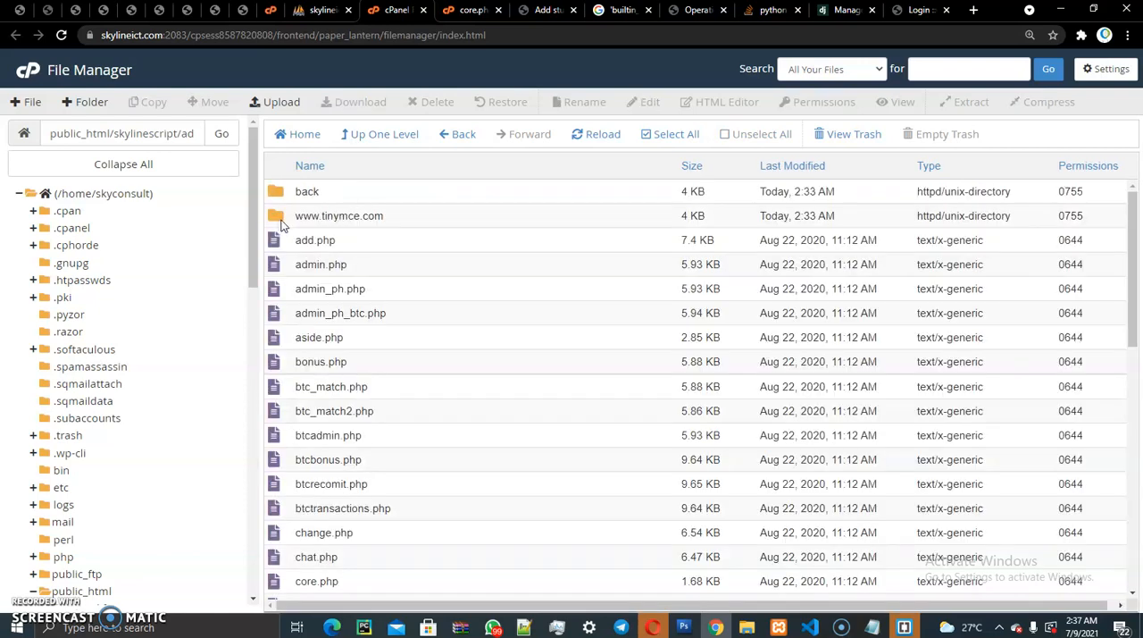